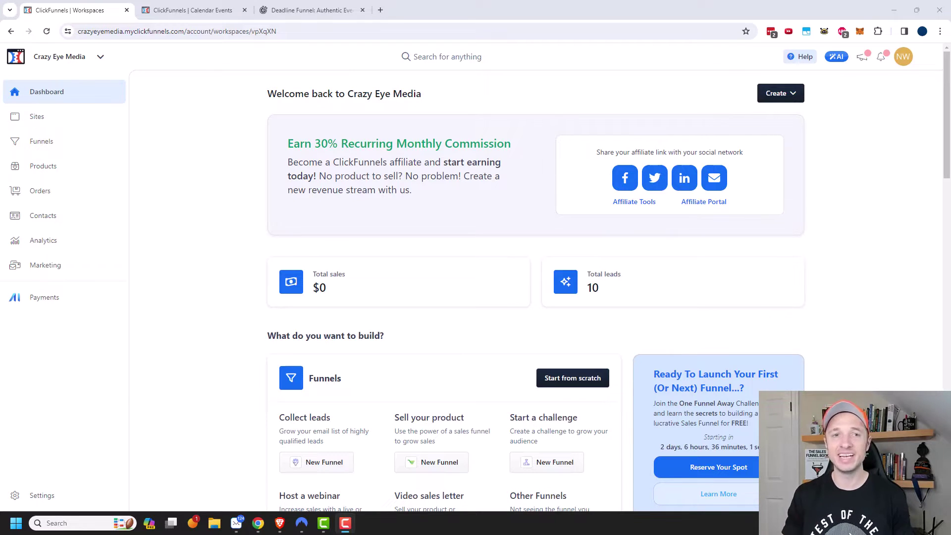
# Switch to the Deadline Funnel browser tab to view its homepage for comparison
pyautogui.click(284, 10)
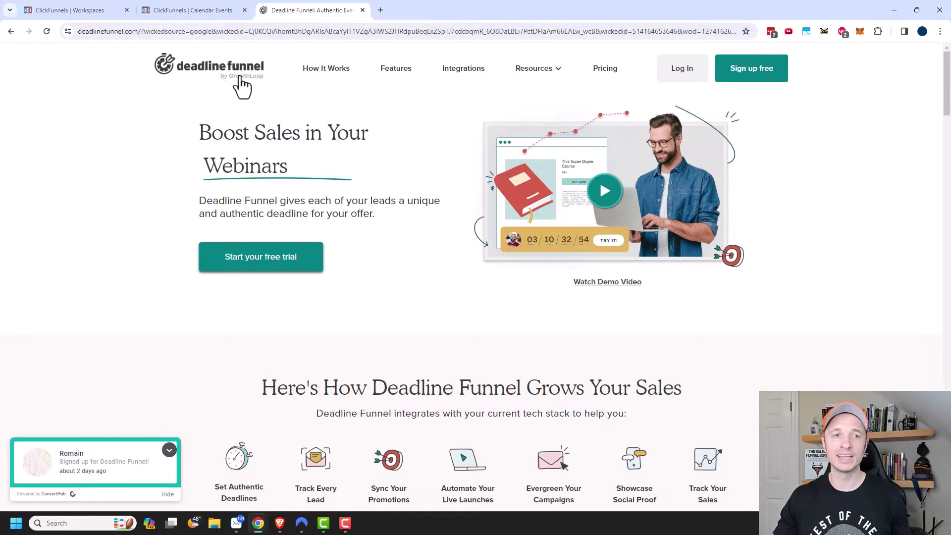
# Return to the ClickFunnels workspace and open Marketing's empty Countdown Events list
pyautogui.click(104, 8)
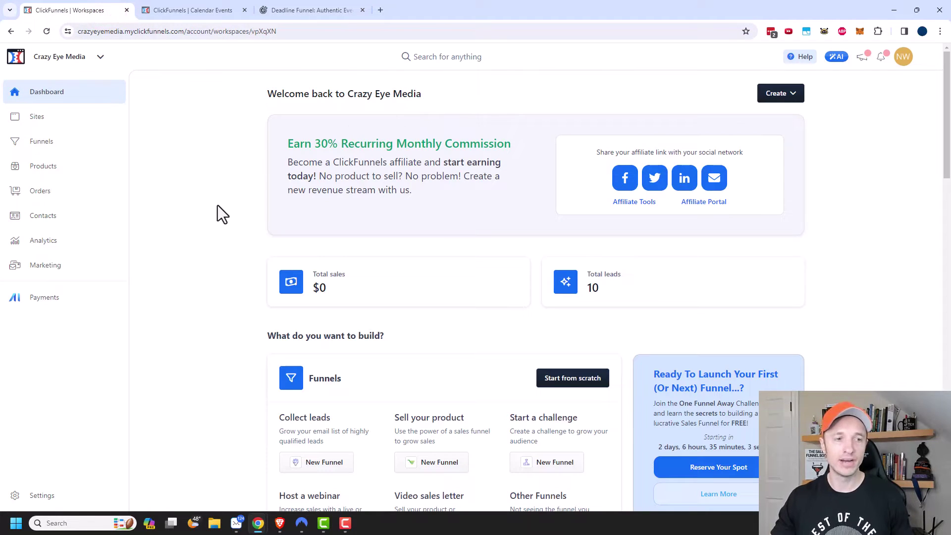
pyautogui.click(47, 267)
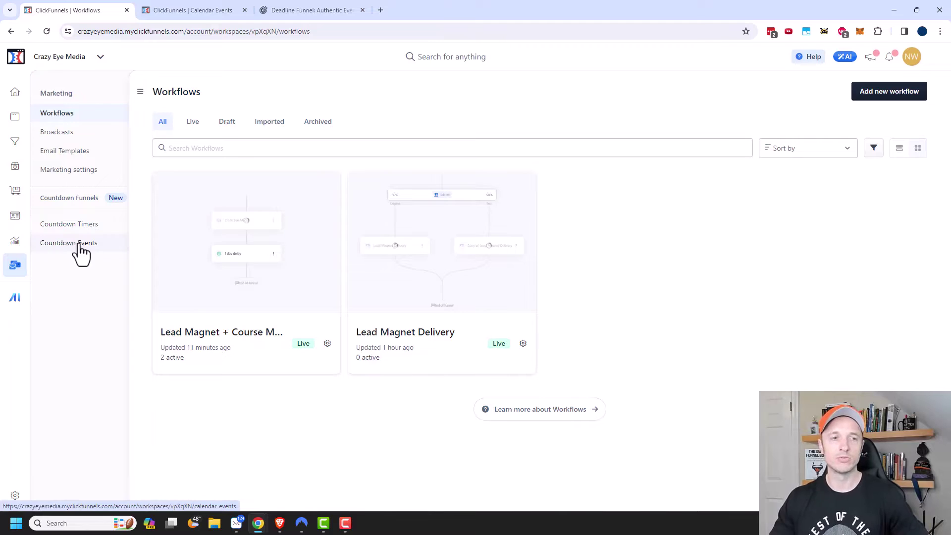
pyautogui.click(80, 247)
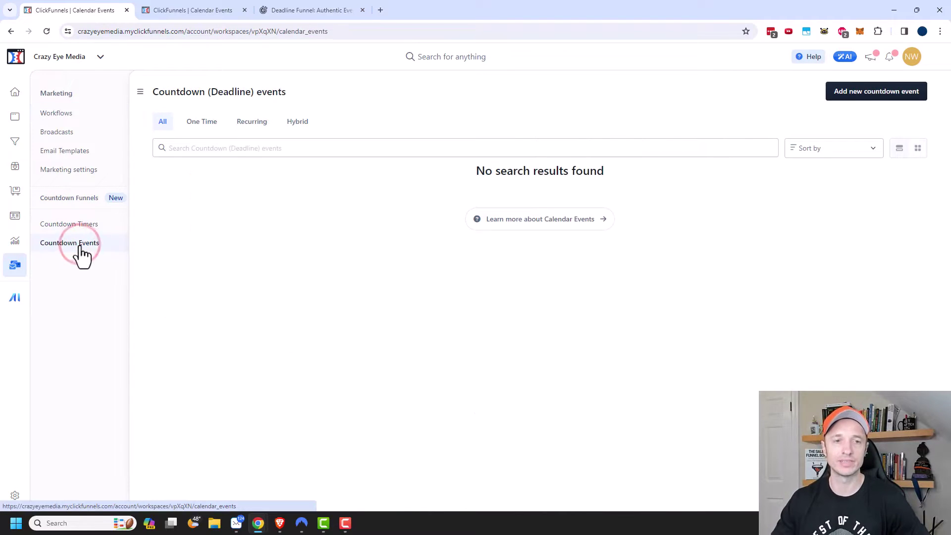
# Add a countdown event named 'Mega Course Sale' with its type set to Recurring
pyautogui.click(873, 100)
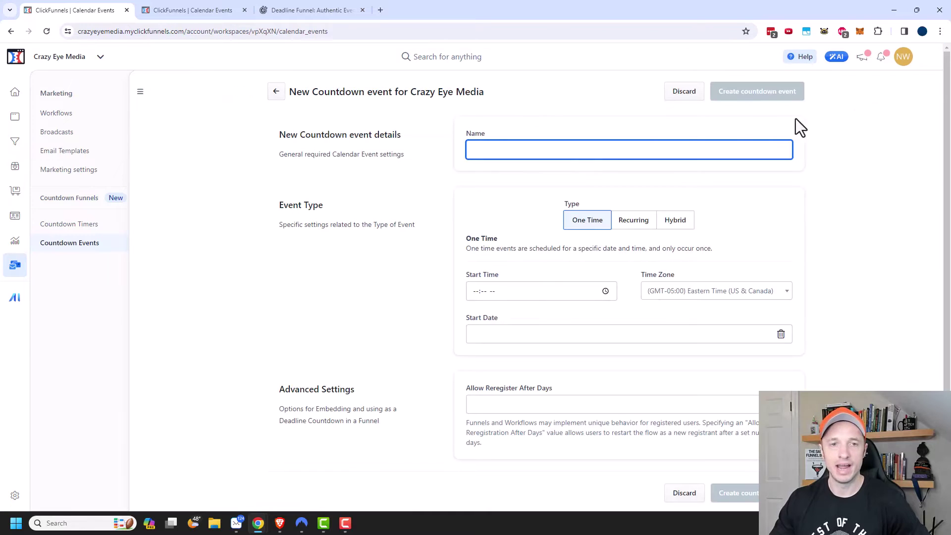
pyautogui.click(605, 152)
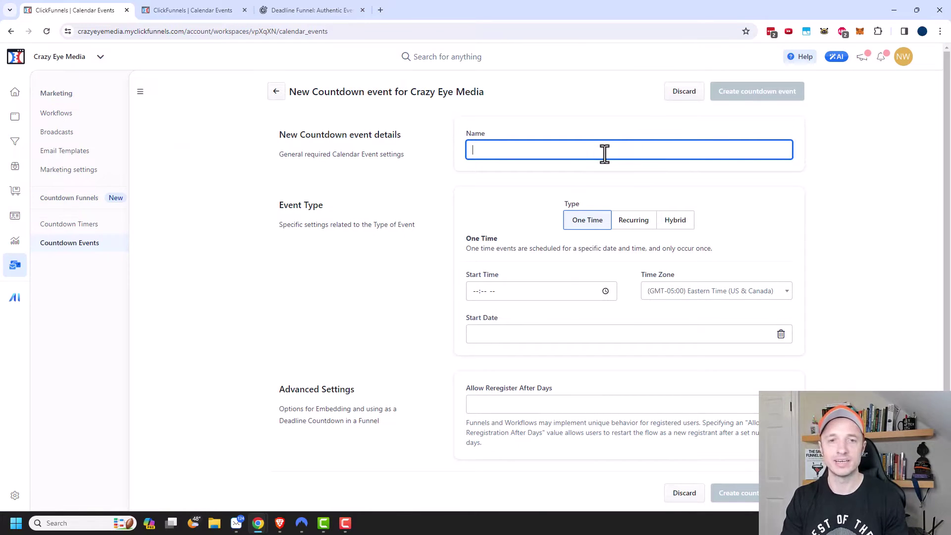
pyautogui.write('Mega Course Sale')
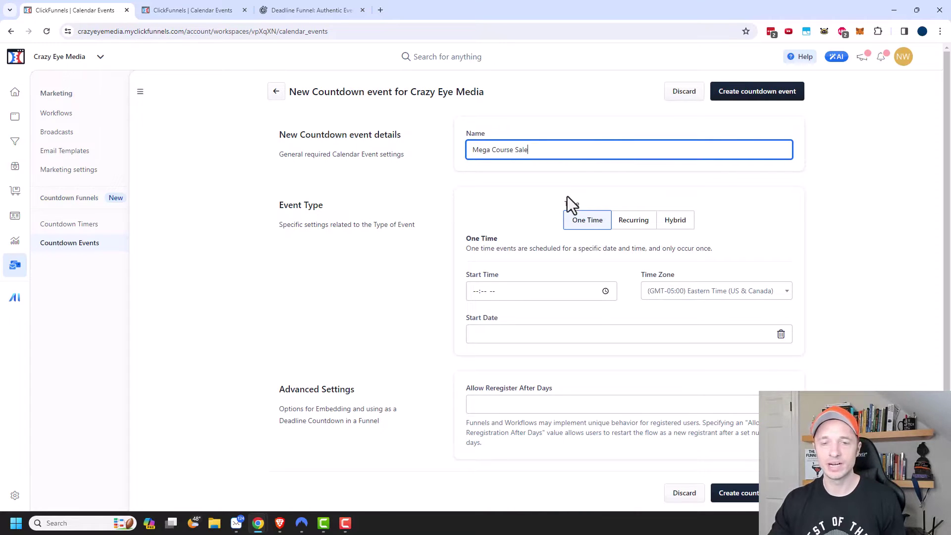
pyautogui.click(641, 228)
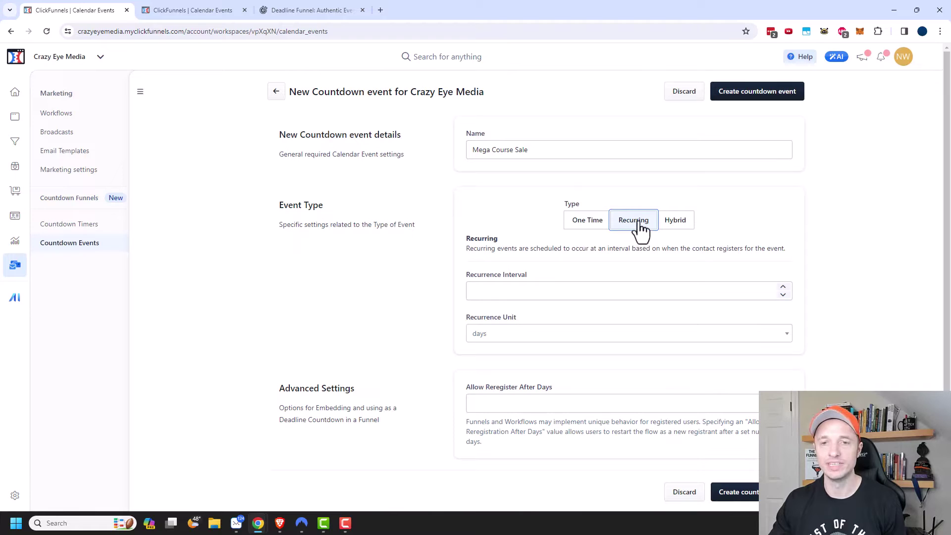
# Keep the event Recurring with a 3-day interval and reregistration allowed after 30 days
pyautogui.click(676, 223)
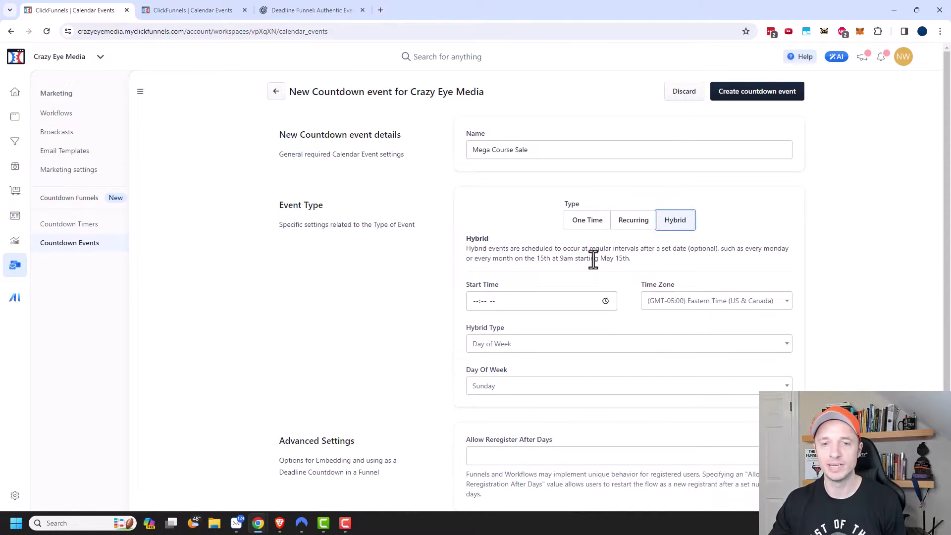
pyautogui.scroll(-1, 545, 292)
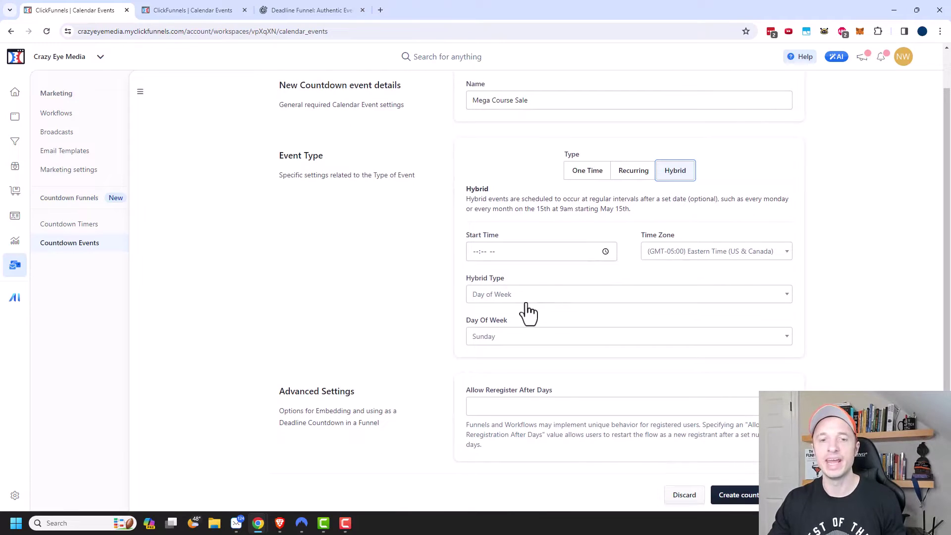
pyautogui.click(635, 174)
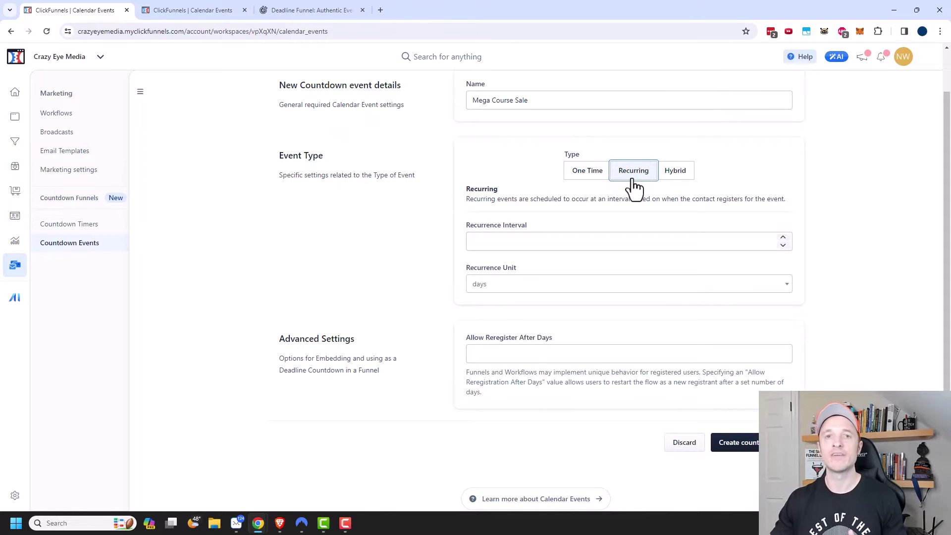
pyautogui.click(520, 244)
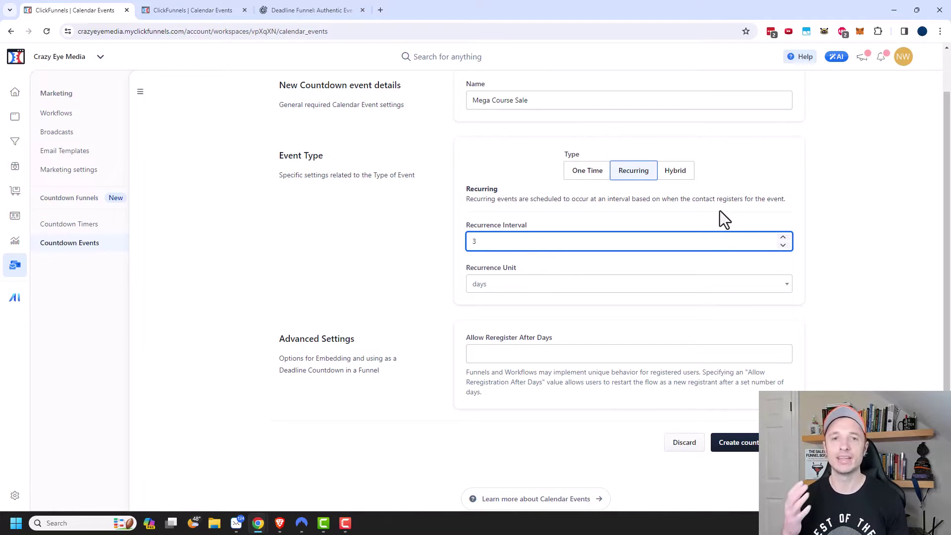
pyautogui.scroll(-1, 584, 197)
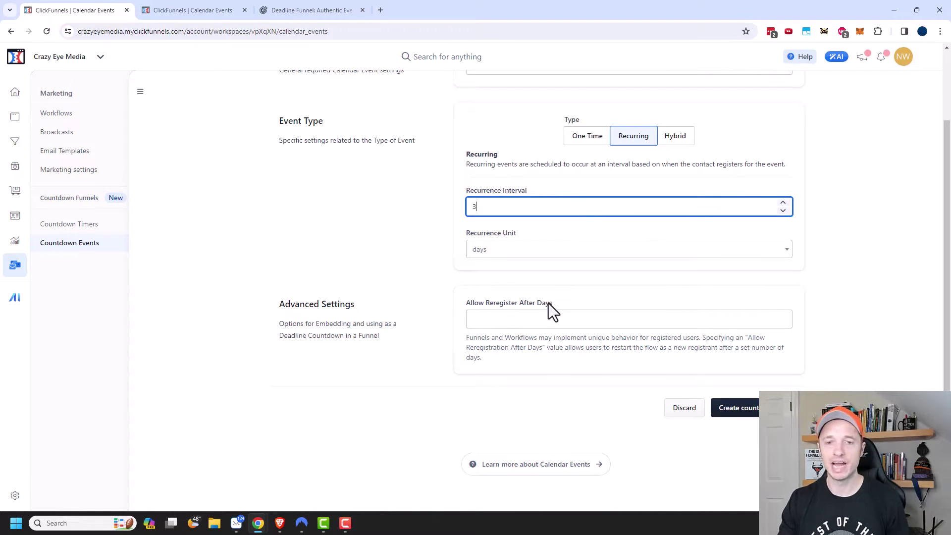
pyautogui.click(568, 317)
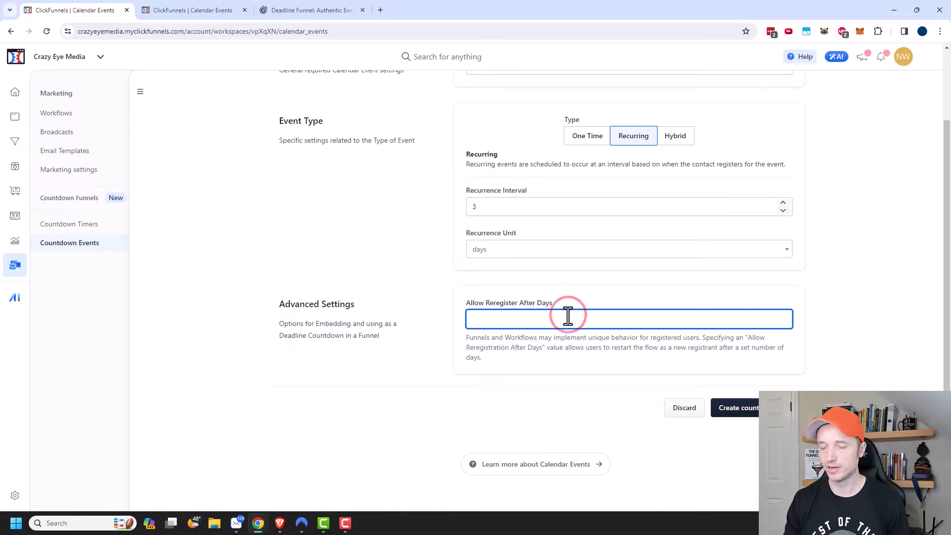
pyautogui.write('30')
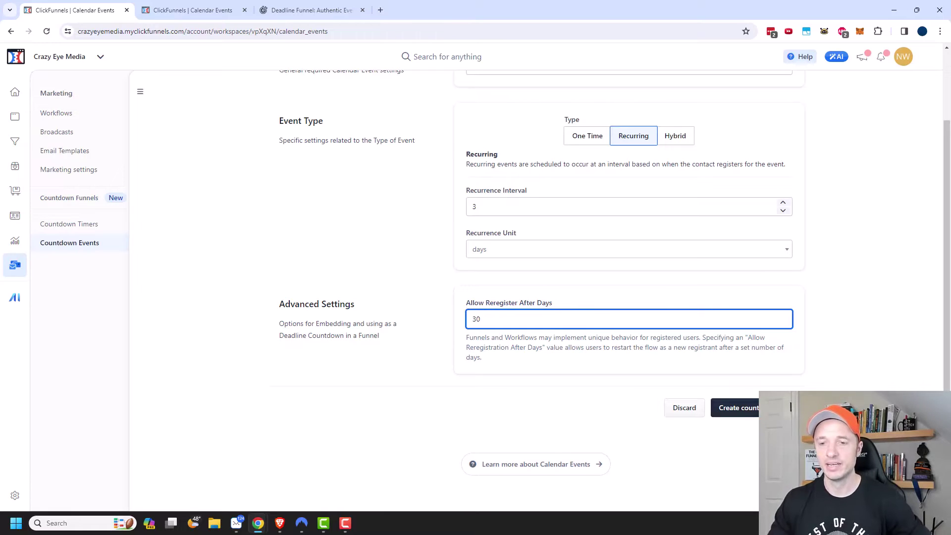
# Save the Mega Course Sale event and go to the empty Countdown Timers page
pyautogui.click(739, 408)
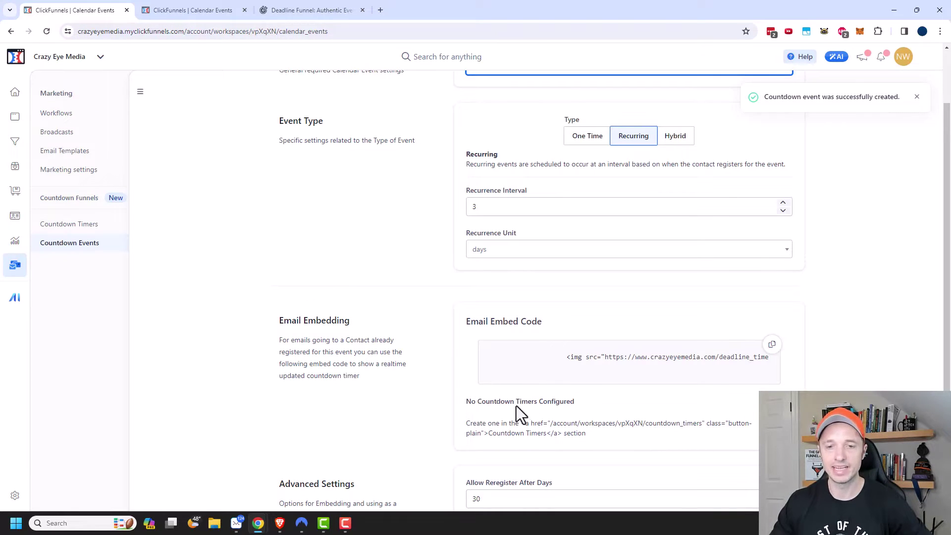
pyautogui.scroll(-1, 560, 402)
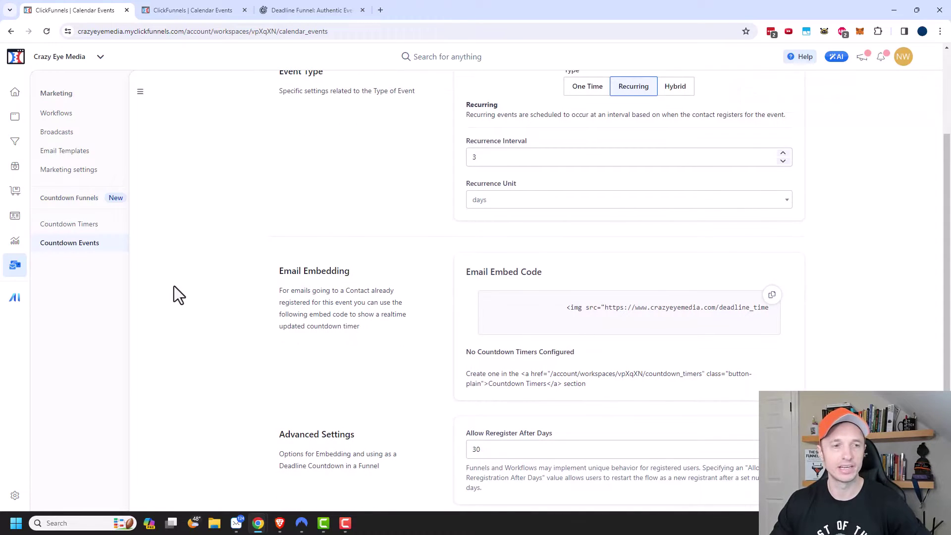
pyautogui.click(84, 225)
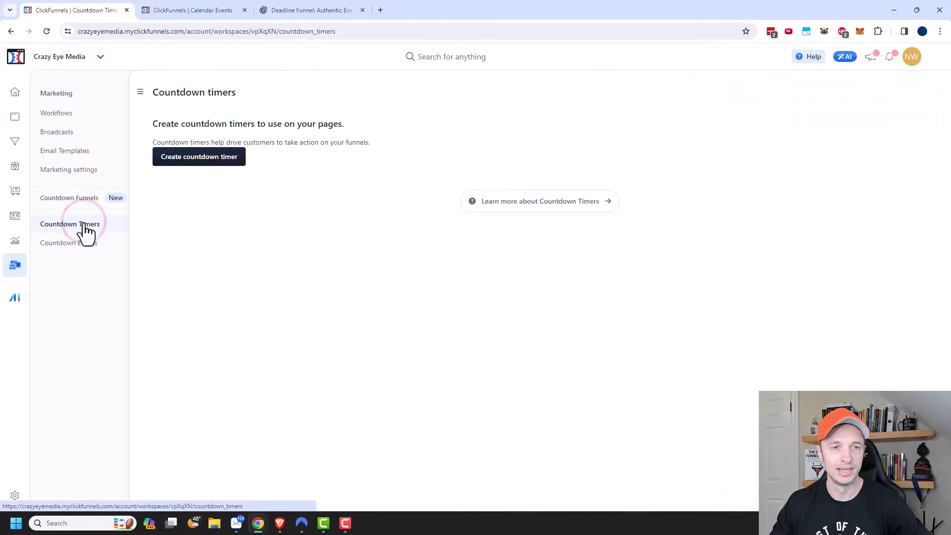
# Create a countdown timer named 'Course Mega Sale' using the circular Template 5 design
pyautogui.click(217, 159)
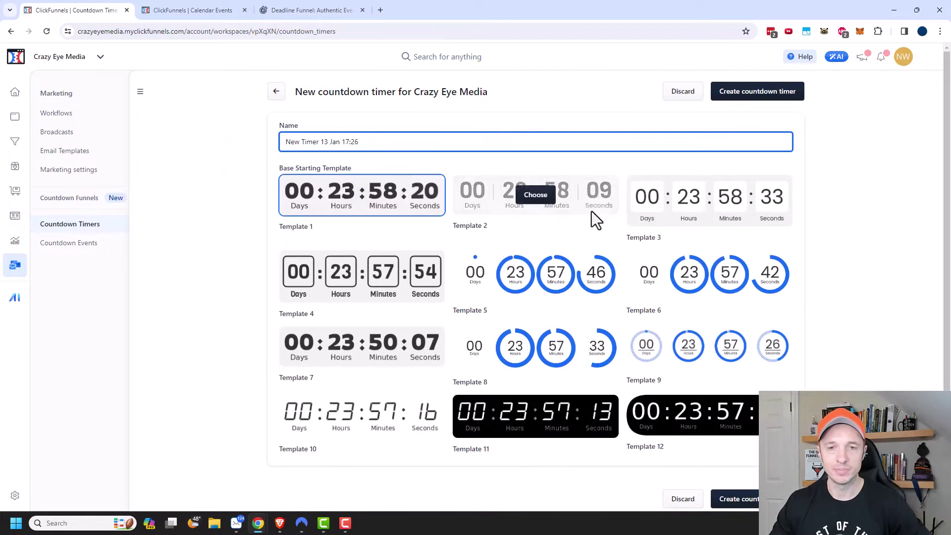
pyautogui.tripleClick(393, 142)
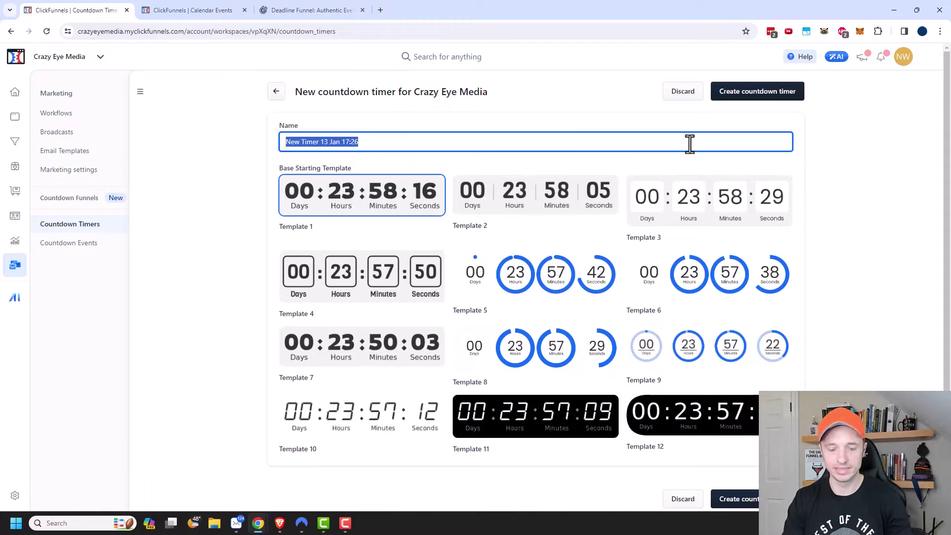
pyautogui.write('Course ')
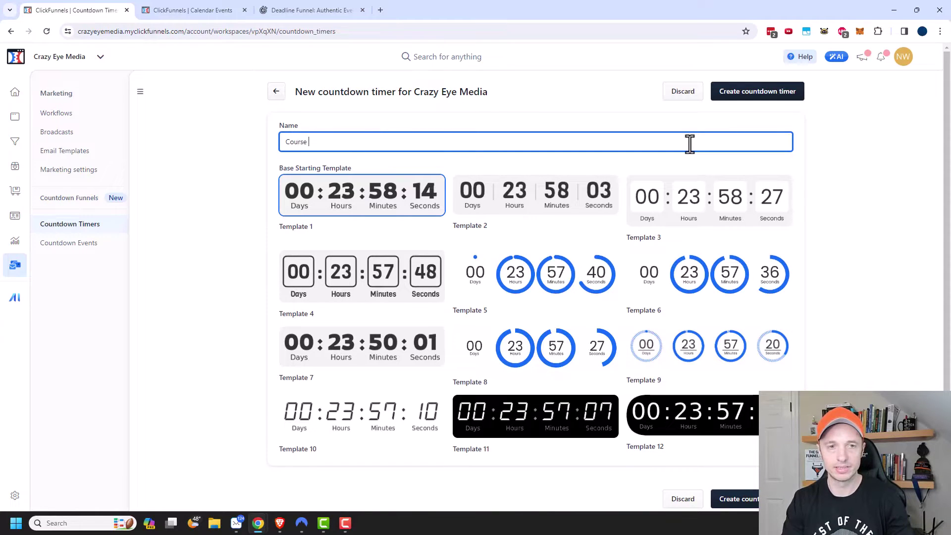
pyautogui.write('Mega Sale')
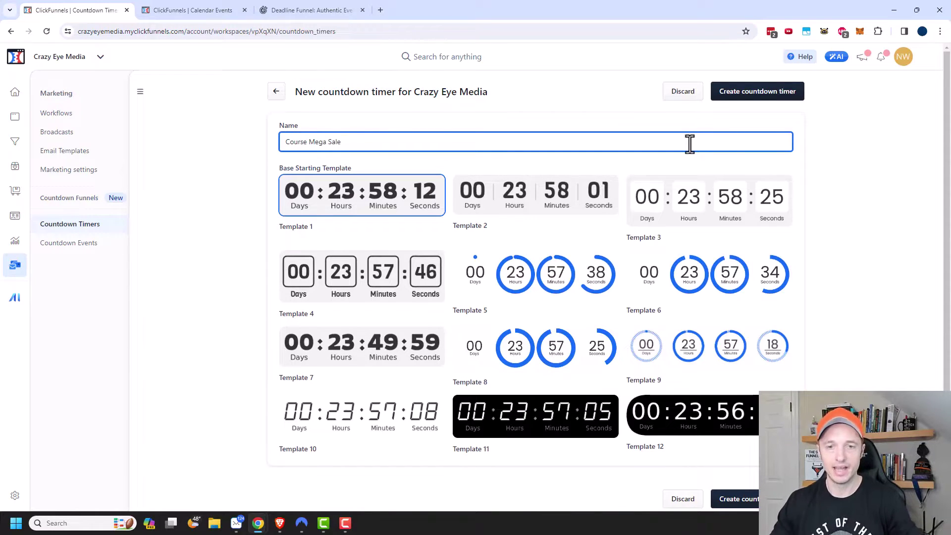
pyautogui.click(535, 276)
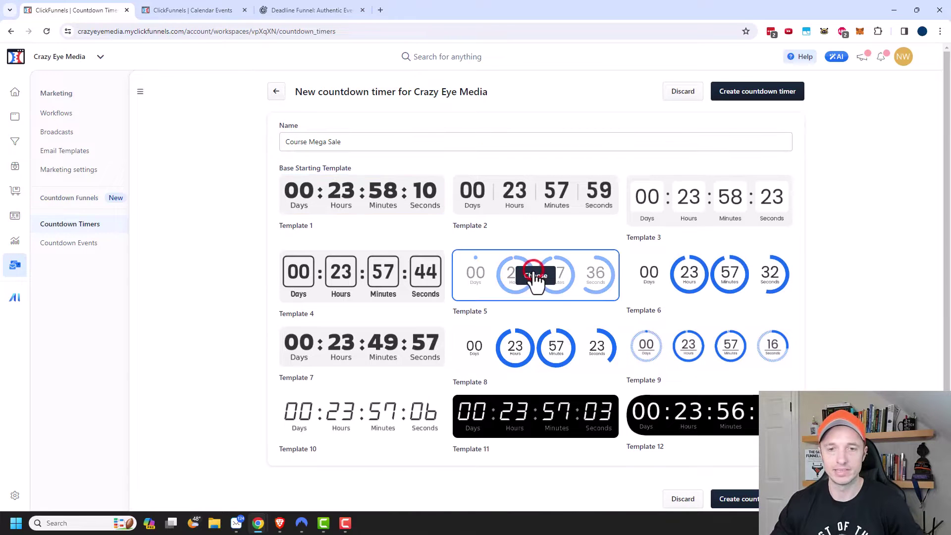
# Create the Course Mega Sale timer, review its Labels settings, and save with Update countdown
pyautogui.click(752, 97)
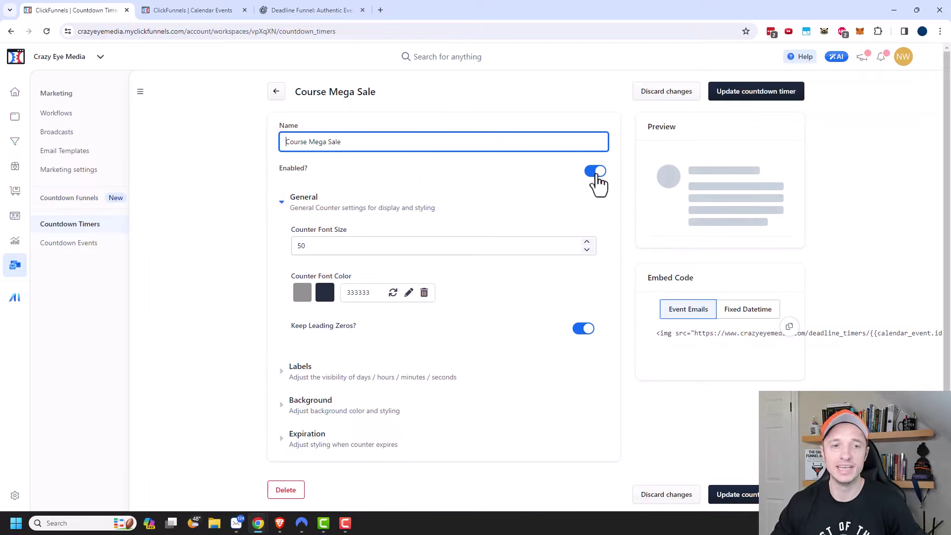
pyautogui.scroll(-1, 337, 188)
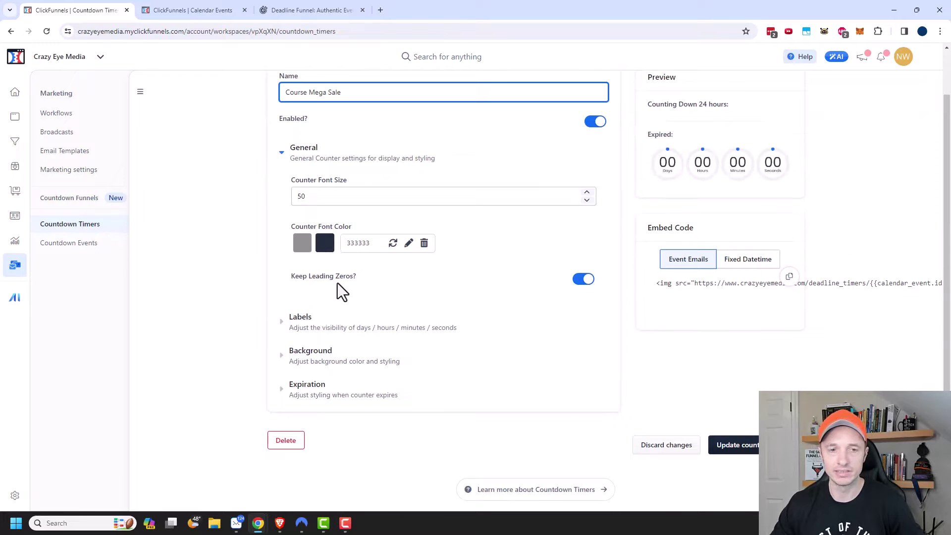
pyautogui.click(281, 321)
pyautogui.scroll(-7, 317, 352)
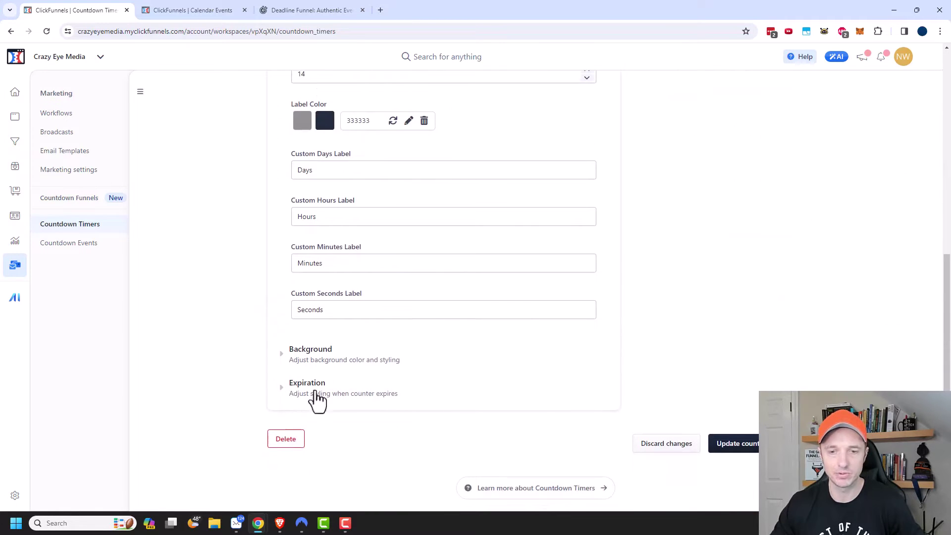
pyautogui.scroll(6, 684, 408)
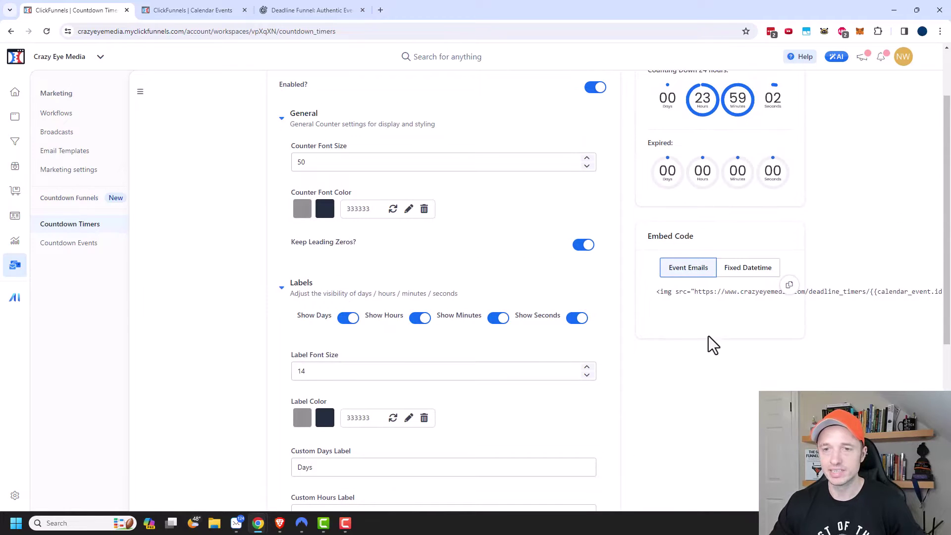
pyautogui.scroll(1, 674, 307)
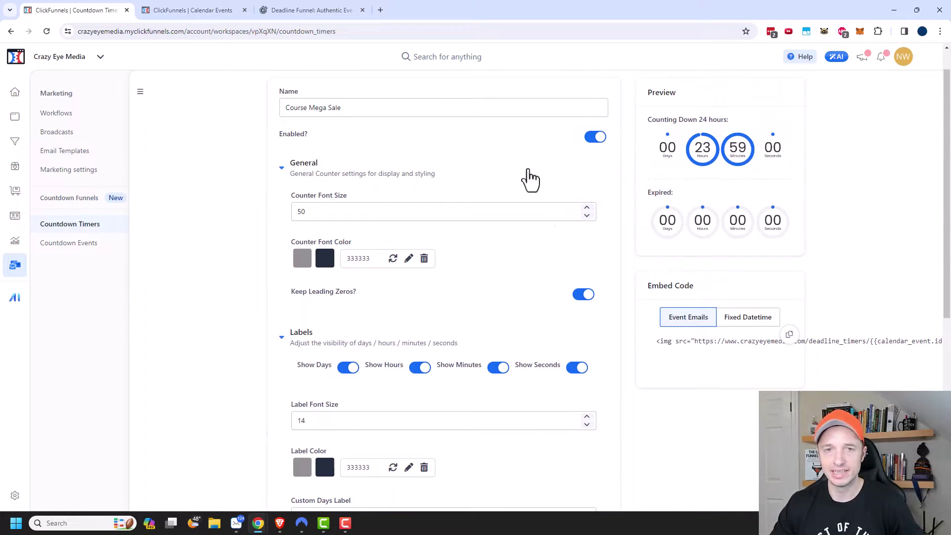
pyautogui.scroll(-7, 702, 299)
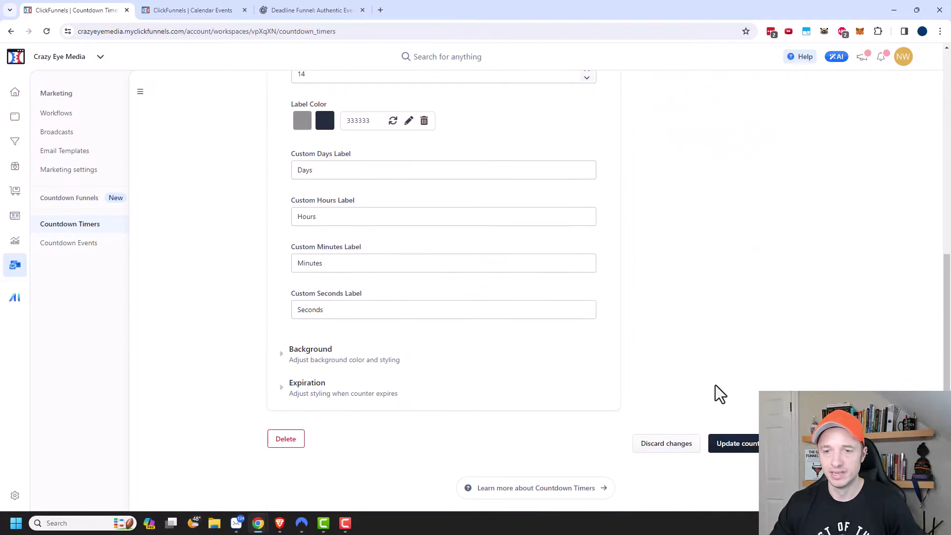
pyautogui.click(753, 452)
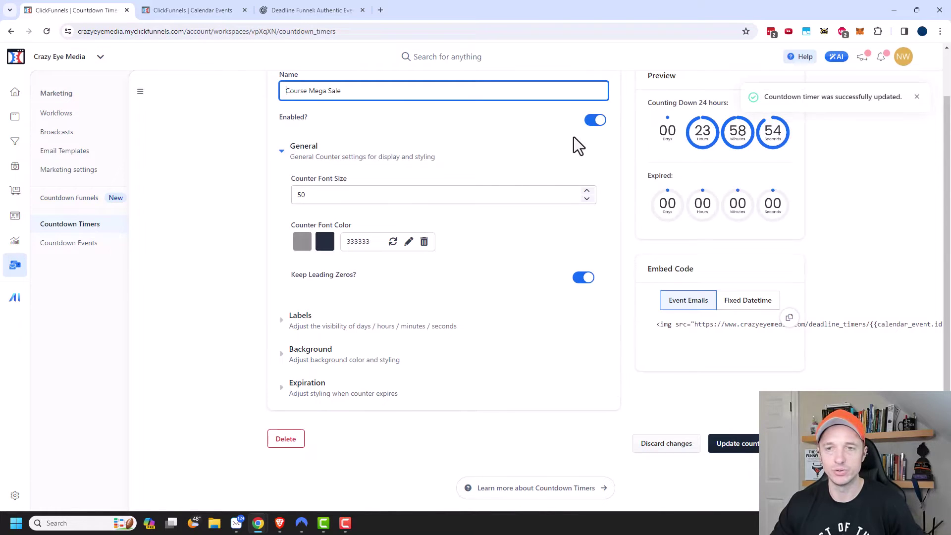
# Return to the Countdown Events list showing the recurring Mega Course Sale event
pyautogui.click(97, 243)
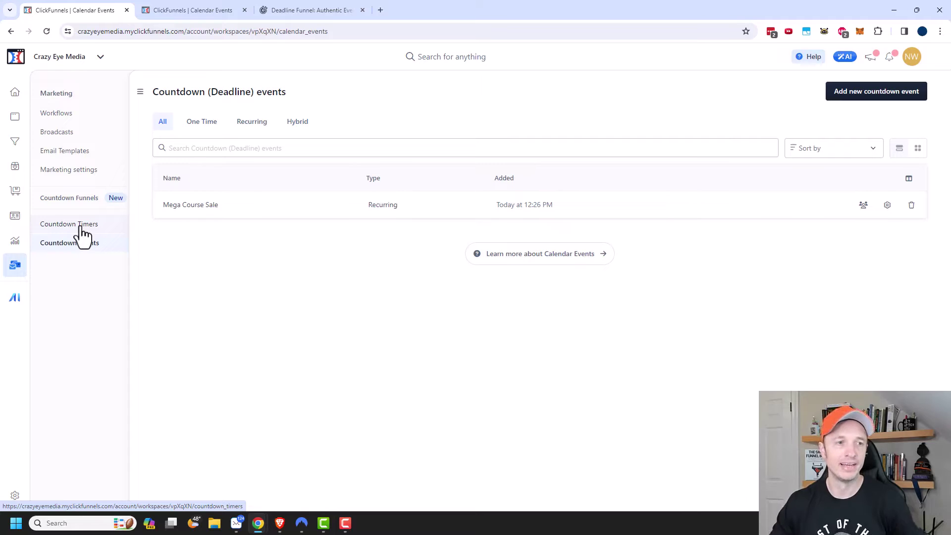
# Create a Lead Squeeze funnel from the first template and open it for customizing
pyautogui.click(14, 143)
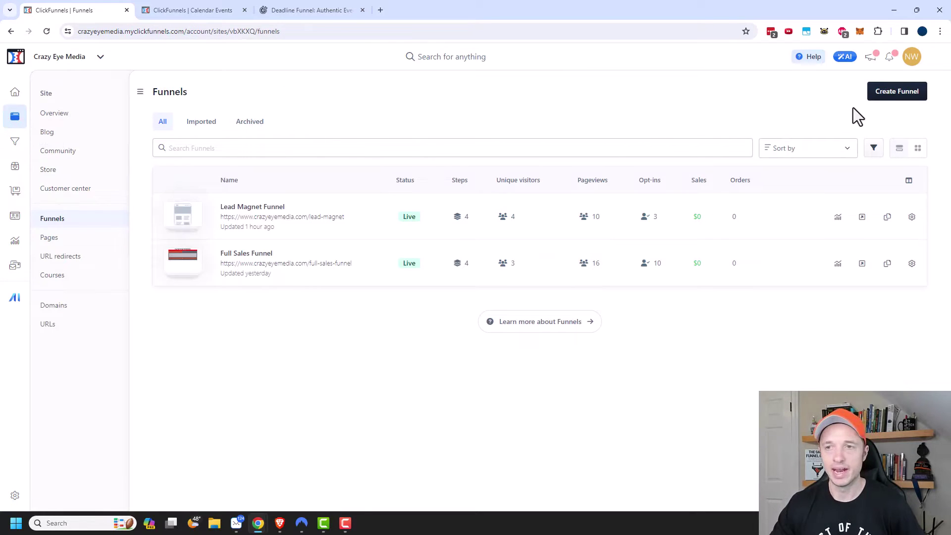
pyautogui.click(895, 97)
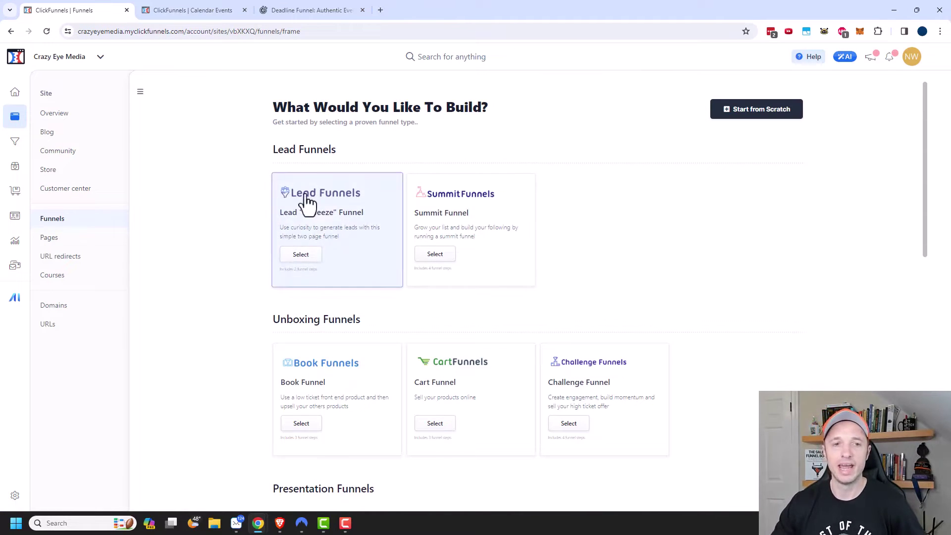
pyautogui.click(302, 255)
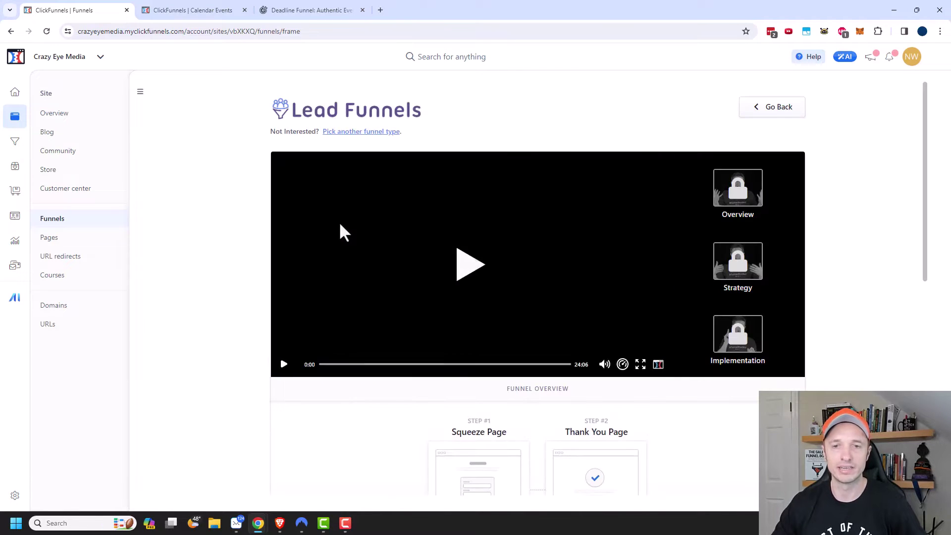
pyautogui.scroll(-3, 510, 257)
pyautogui.scroll(-2, 514, 264)
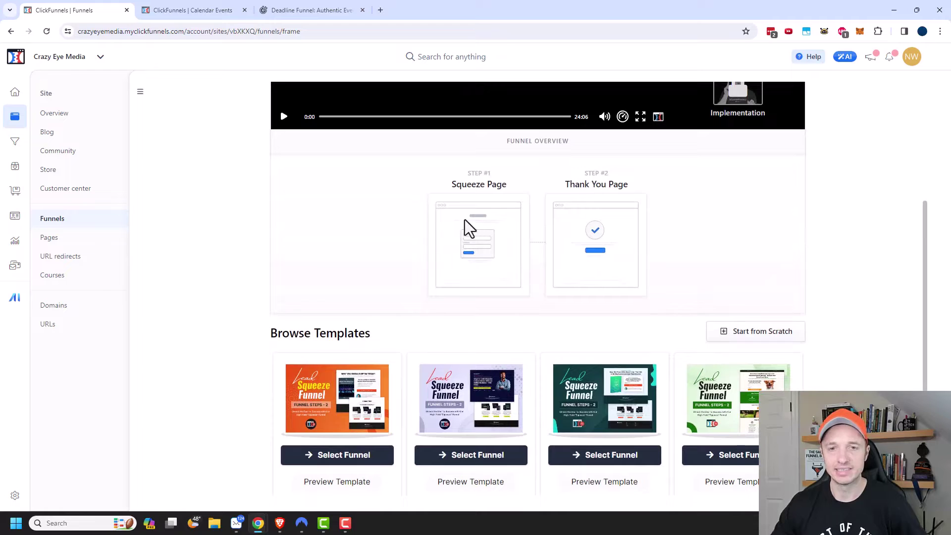
pyautogui.scroll(-4, 496, 243)
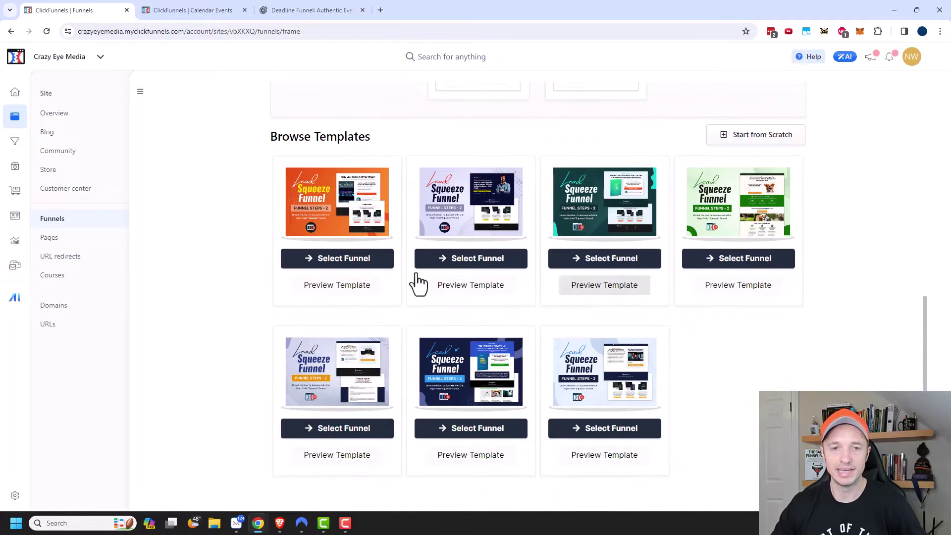
pyautogui.click(341, 264)
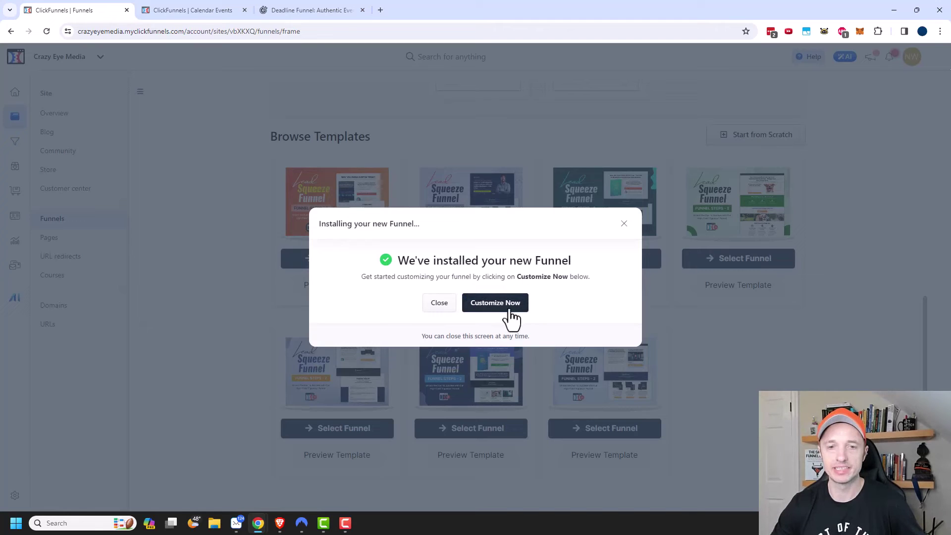
pyautogui.click(509, 306)
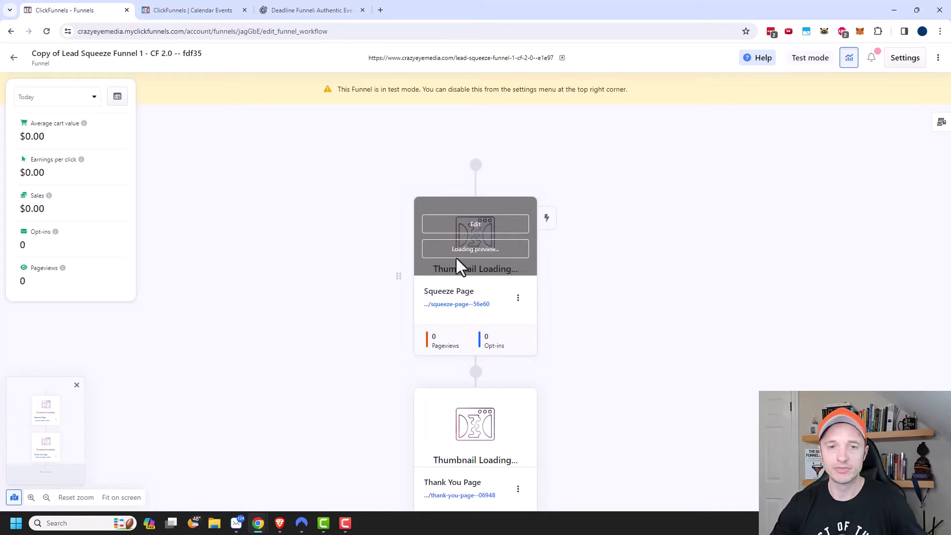
# Open the three-dot options menu on the funnel's Thank You Page step
pyautogui.scroll(-3, 494, 261)
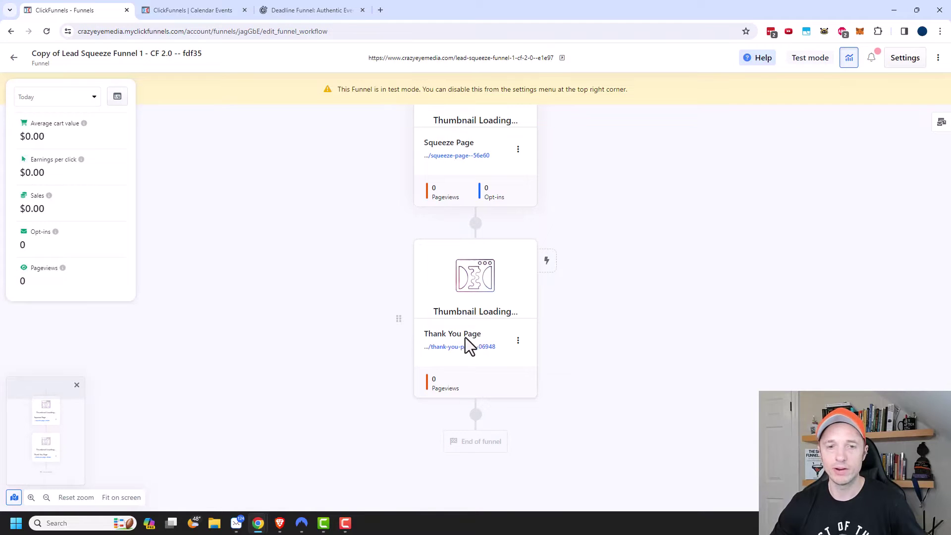
pyautogui.click(519, 342)
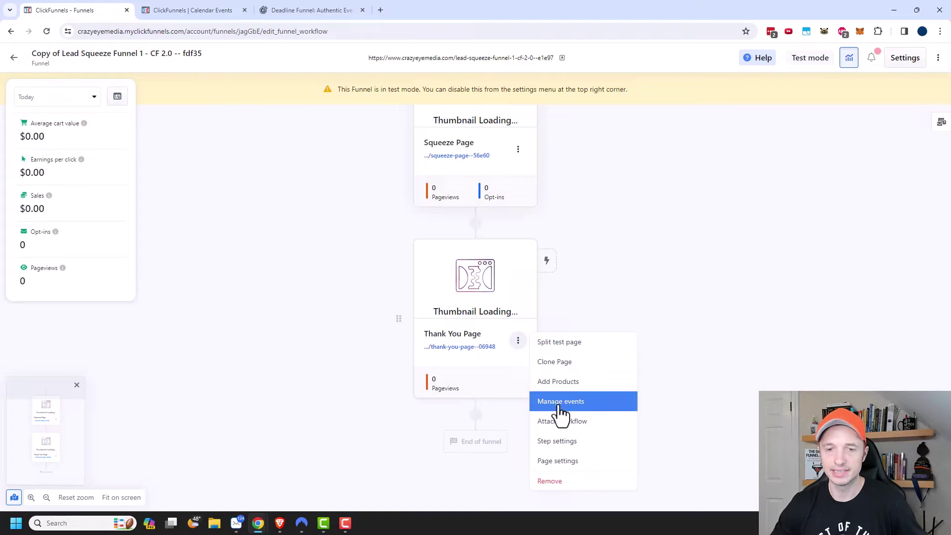
# Attach the Mega Course Sale calendar event, with Register Visitor on Pageview for unregistered visitors
pyautogui.click(567, 401)
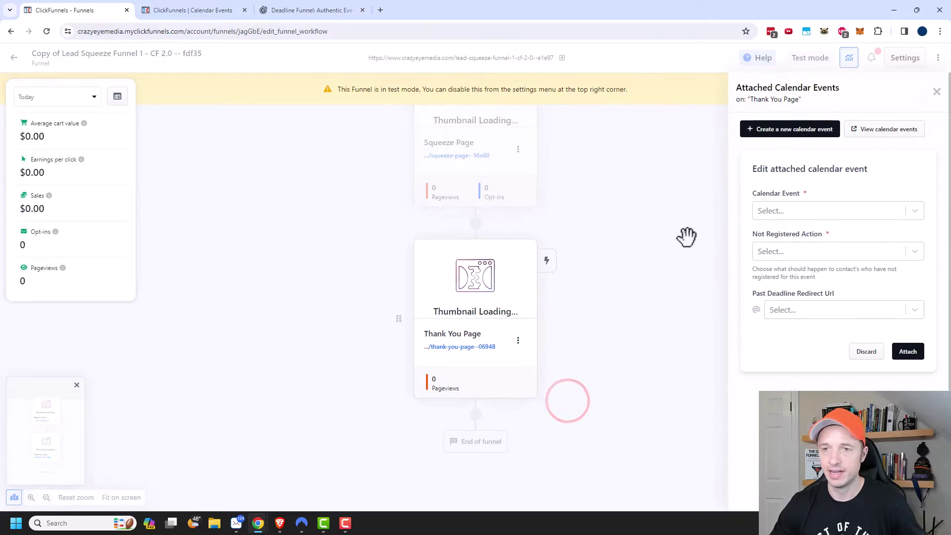
pyautogui.click(782, 212)
pyautogui.click(783, 243)
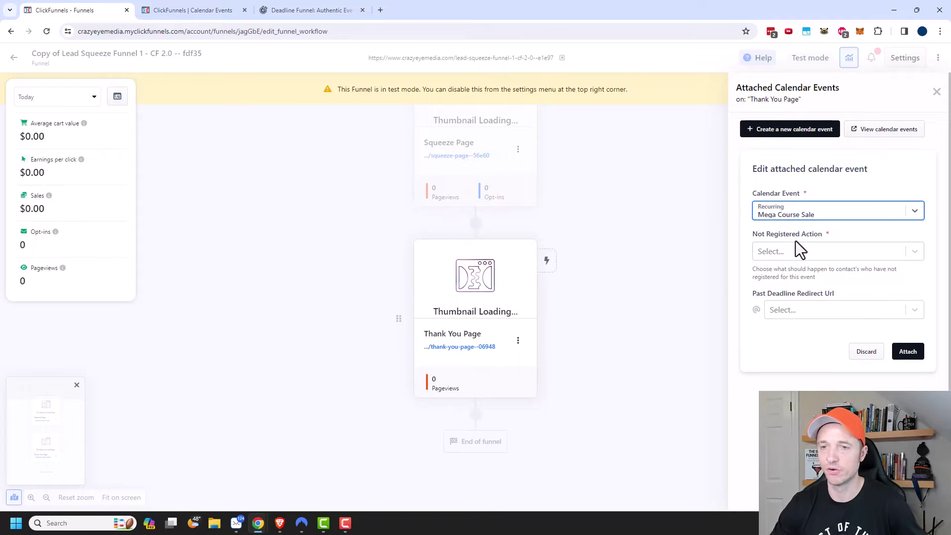
pyautogui.click(790, 252)
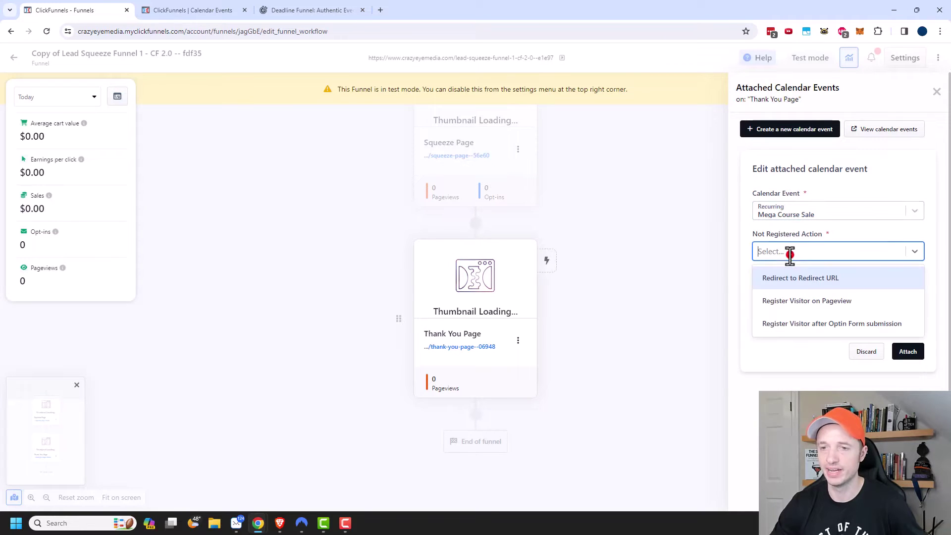
pyautogui.click(837, 307)
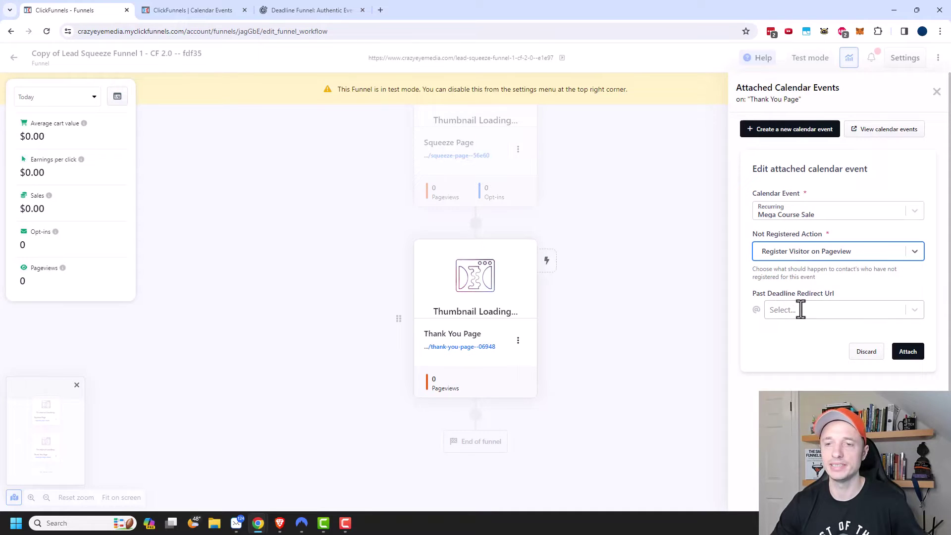
pyautogui.moveTo(472, 284)
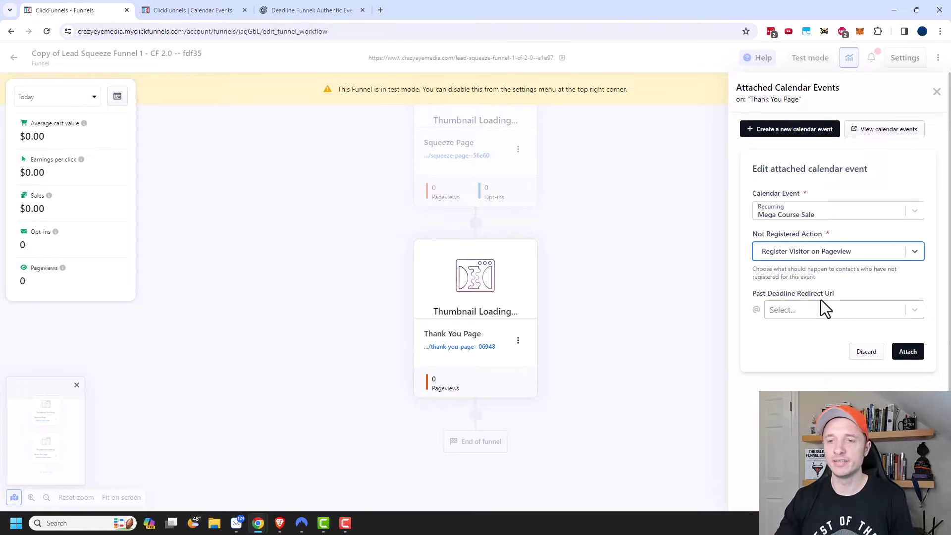
pyautogui.click(910, 353)
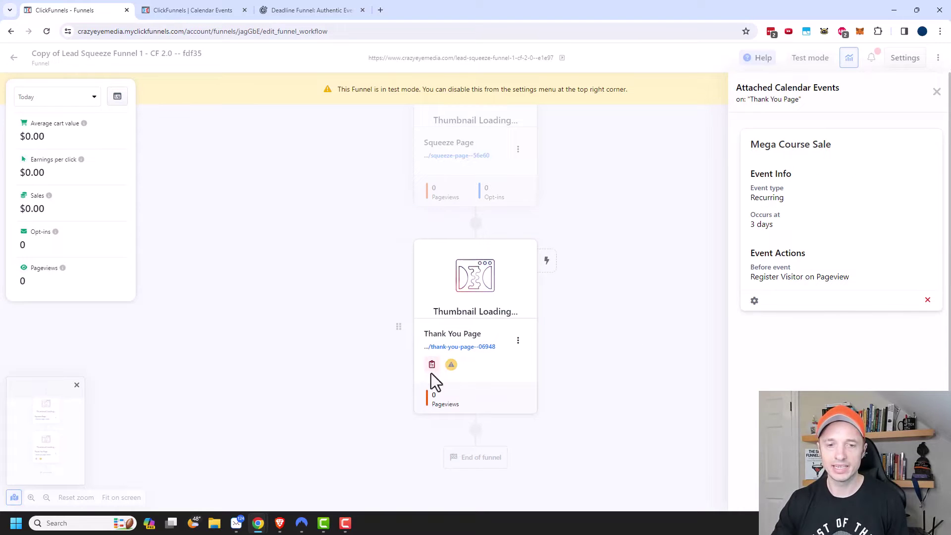
pyautogui.moveTo(430, 366)
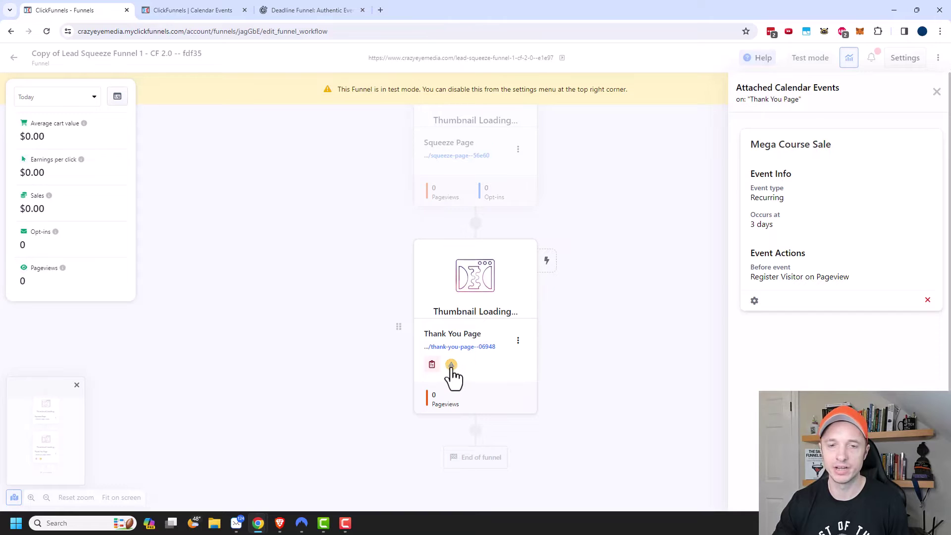
# Open the Thank You Page with its "THANK YOU!" template in the page editor
pyautogui.click(479, 267)
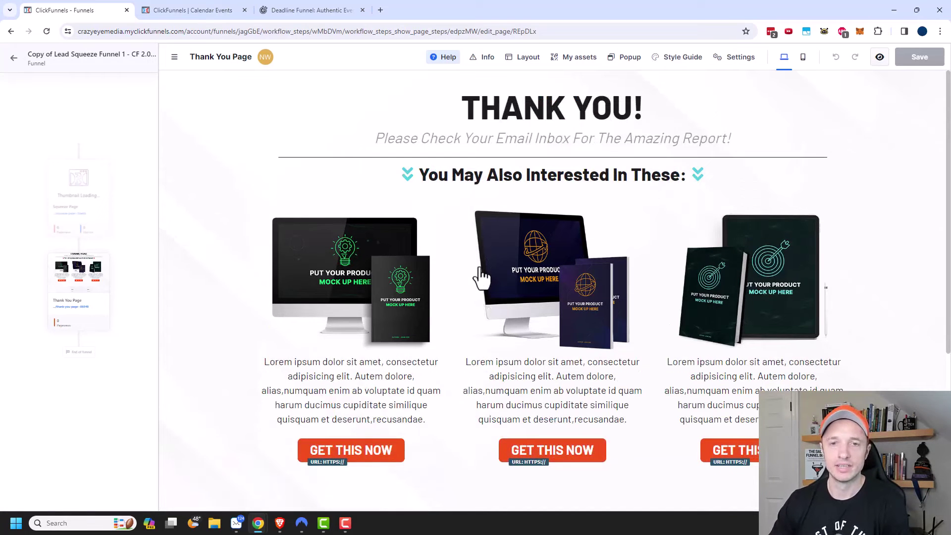
pyautogui.moveTo(552, 164)
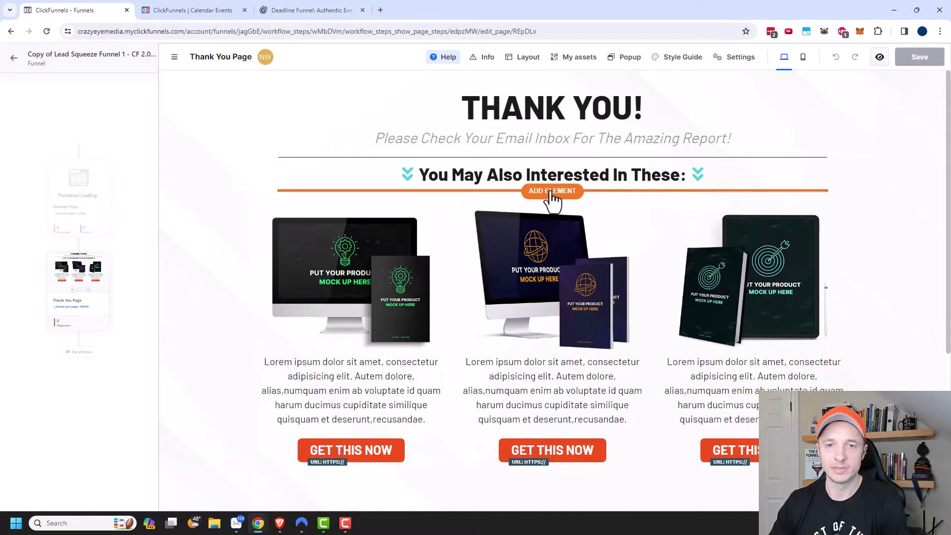
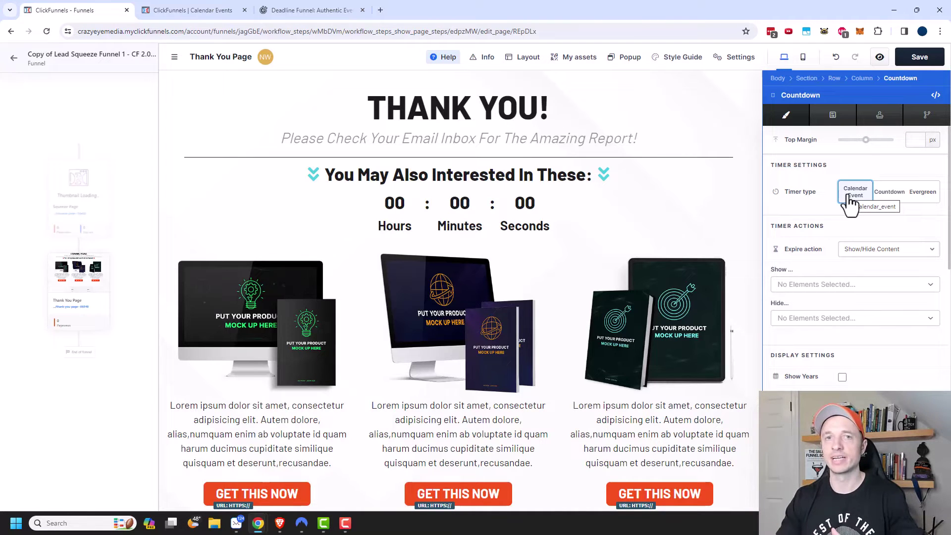
# Move the middle GET THIS NOW button above its image
pyautogui.click(489, 205)
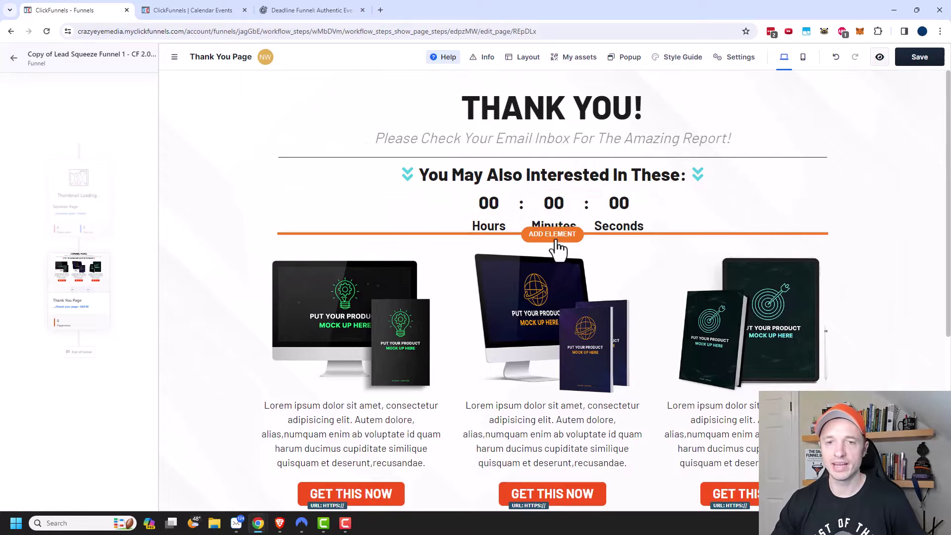
pyautogui.click(559, 234)
pyautogui.click(475, 393)
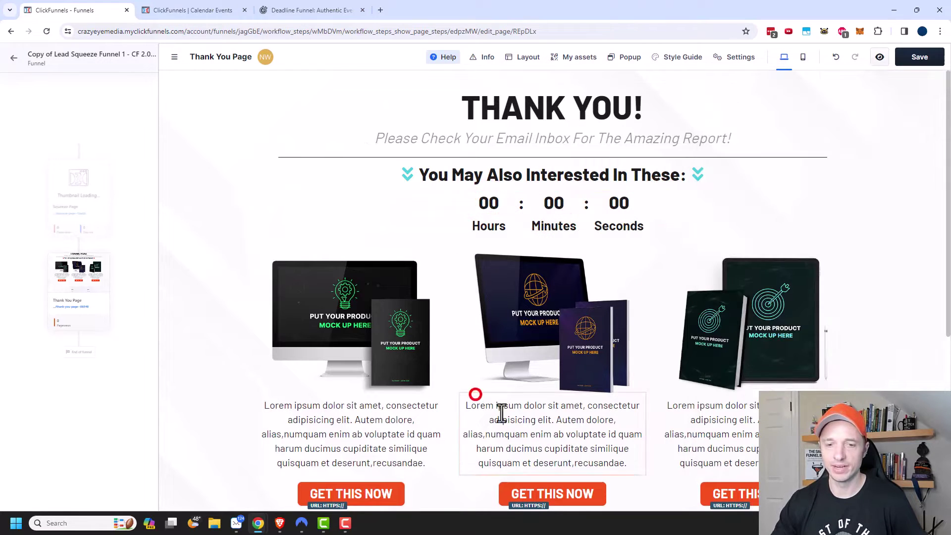
pyautogui.moveTo(548, 493); pyautogui.dragTo(568, 268)
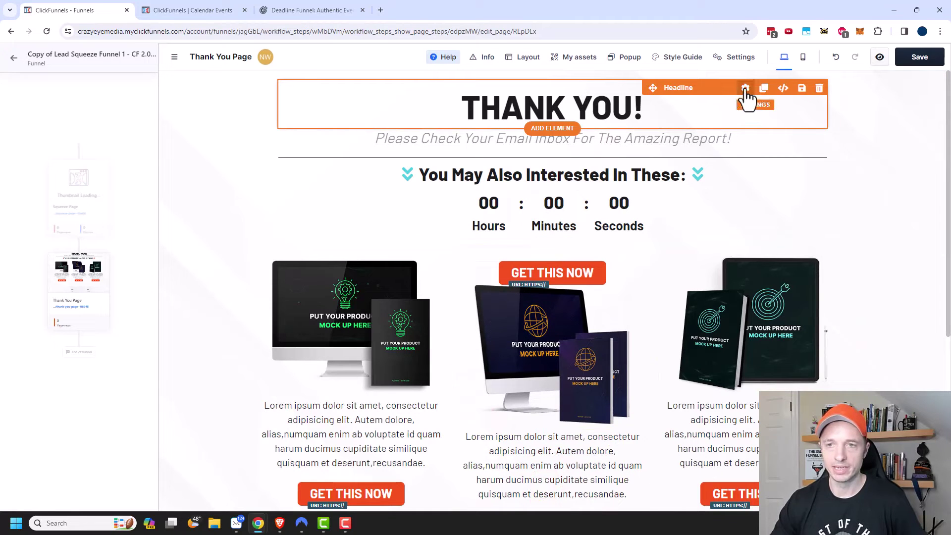
# Duplicate the THANK YOU! headline below the countdown and delete the three-column product row
pyautogui.click(763, 88)
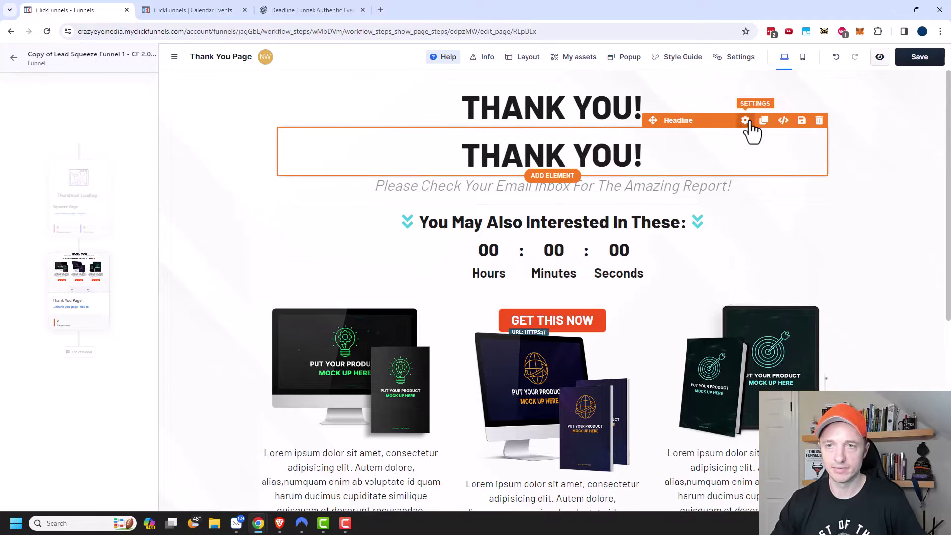
pyautogui.moveTo(651, 119); pyautogui.dragTo(569, 322)
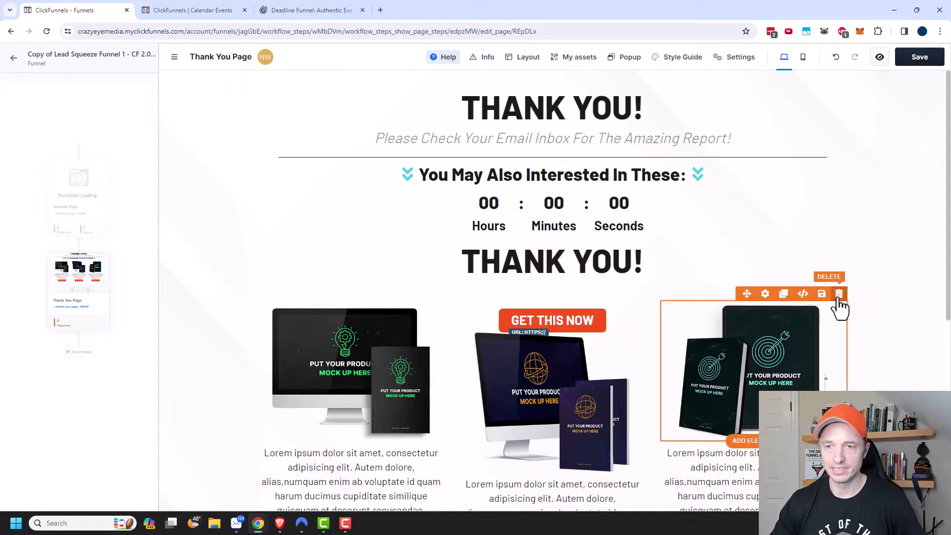
pyautogui.click(855, 284)
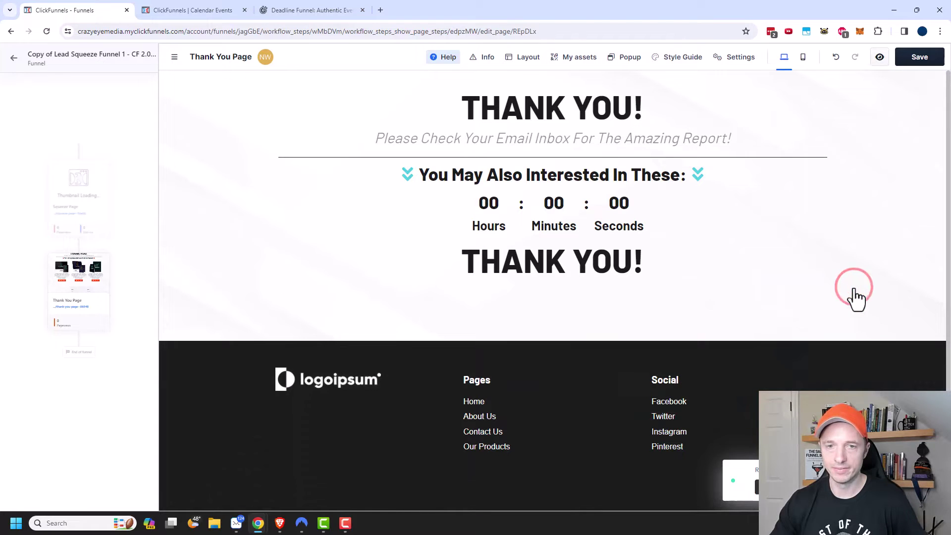
pyautogui.click(553, 282)
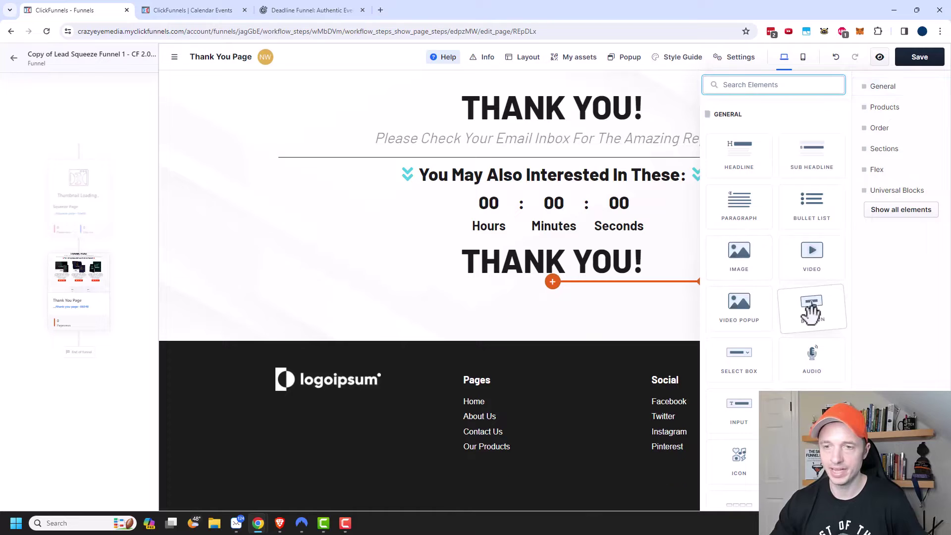
# Add a button, retitle the lower headline 'Super Mega Sale expires in...', and move the countdown beneath it
pyautogui.click(813, 307)
pyautogui.click(515, 256)
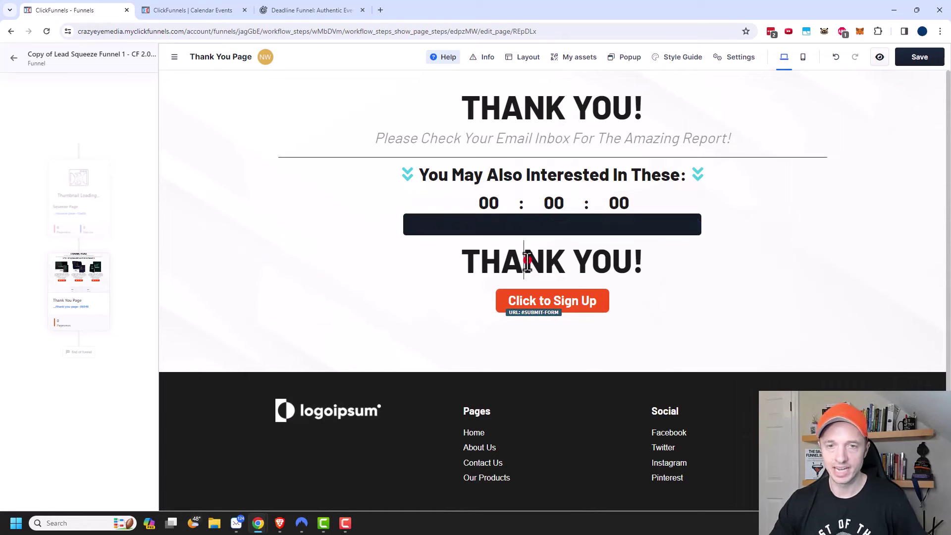
pyautogui.tripleClick(559, 263)
pyautogui.write('Super ')
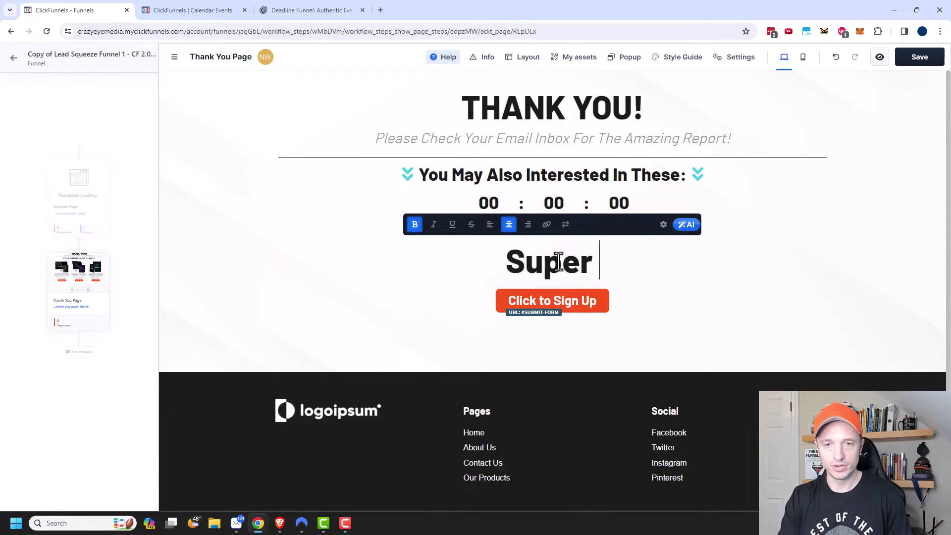
pyautogui.write('Mega Sale ')
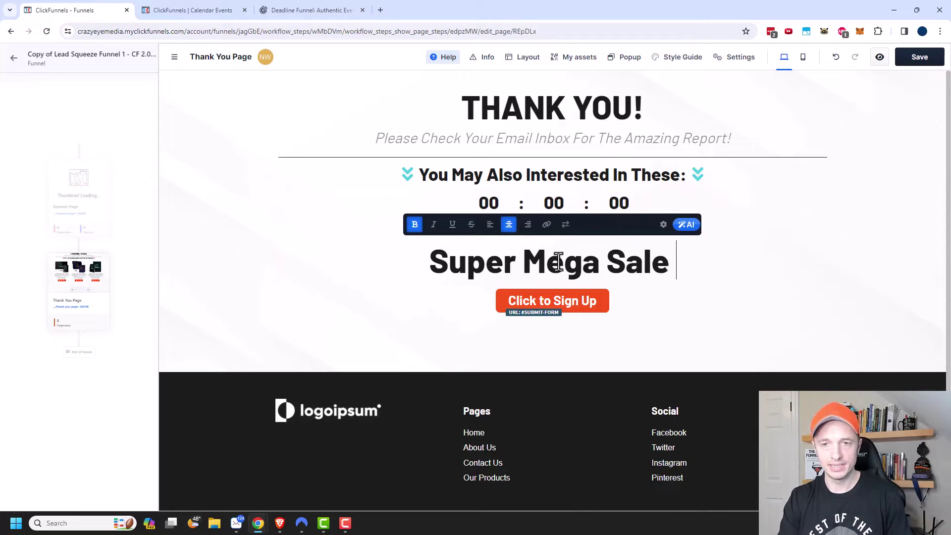
pyautogui.write('expires in...')
pyautogui.click(699, 319)
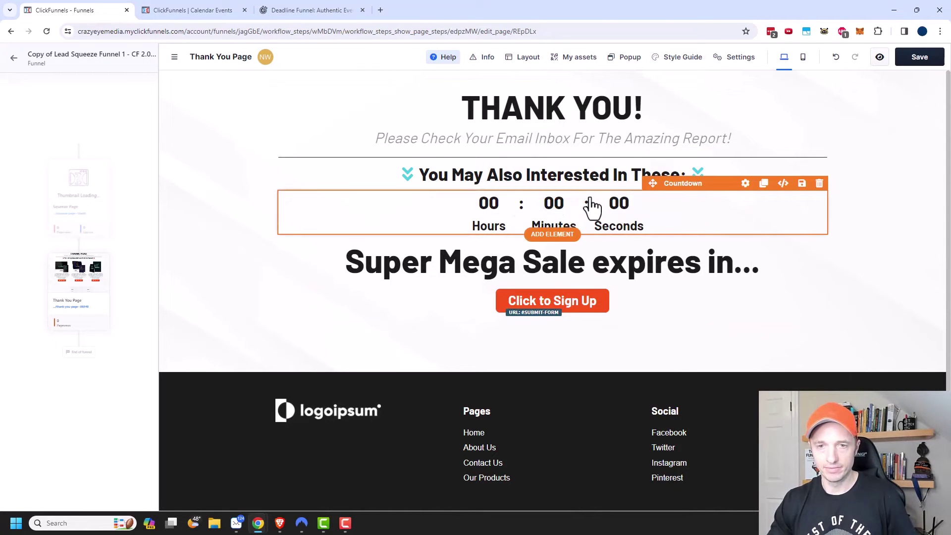
pyautogui.moveTo(590, 197); pyautogui.dragTo(578, 279)
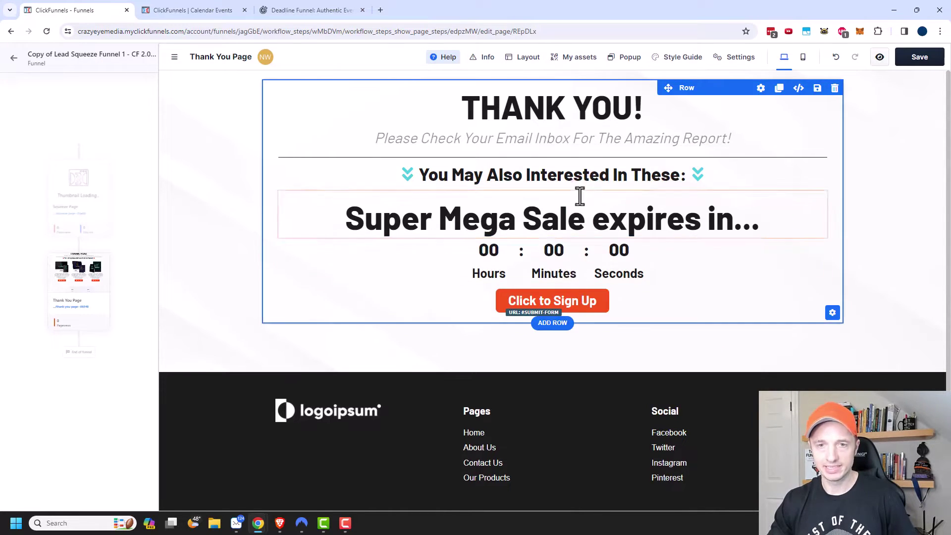
pyautogui.click(538, 270)
# Change the button text to 'Click to go to Mega Sale!'
pyautogui.click(563, 308)
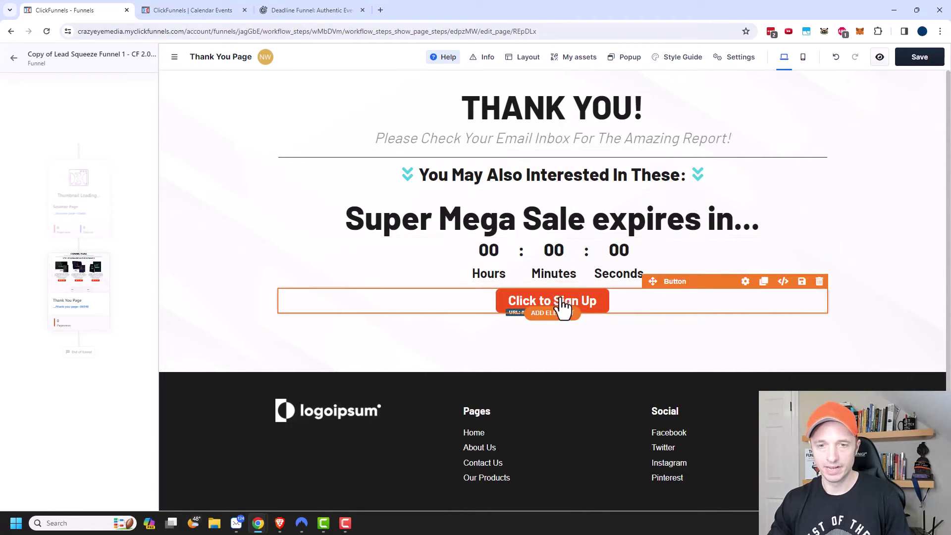
pyautogui.click(743, 281)
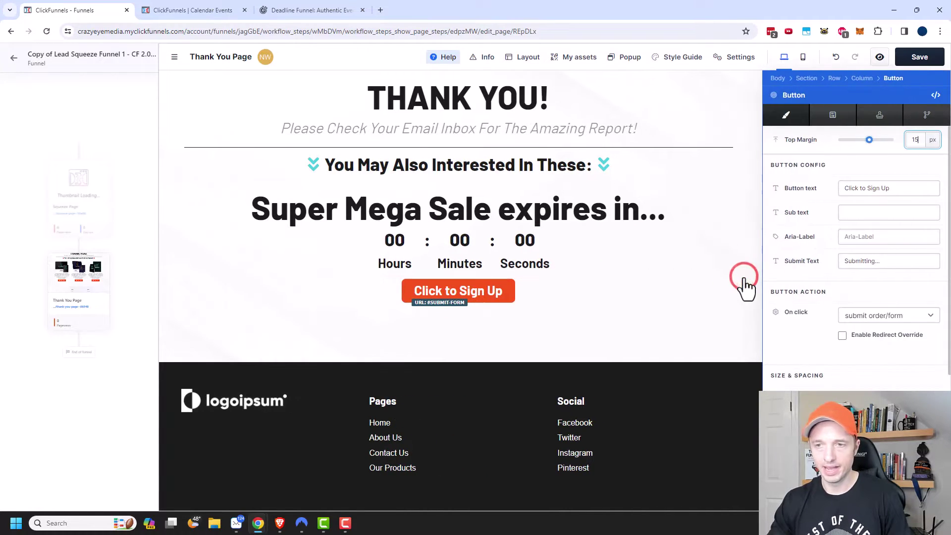
pyautogui.tripleClick(908, 189)
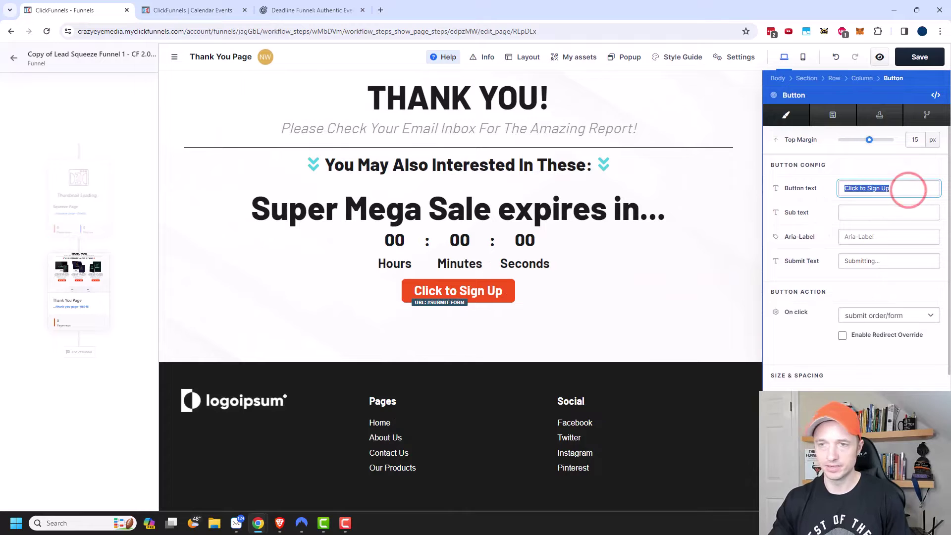
pyautogui.write('Click to go to')
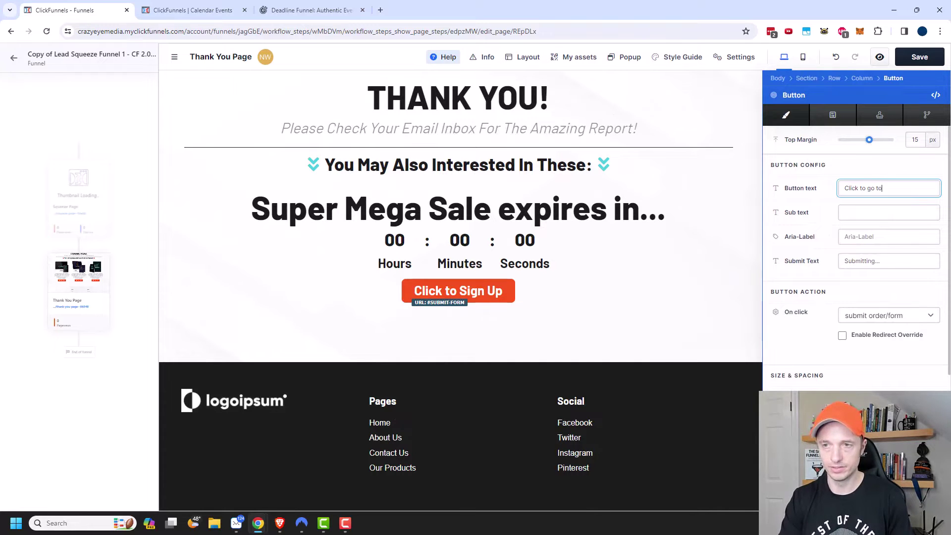
pyautogui.write(' Mega Sale')
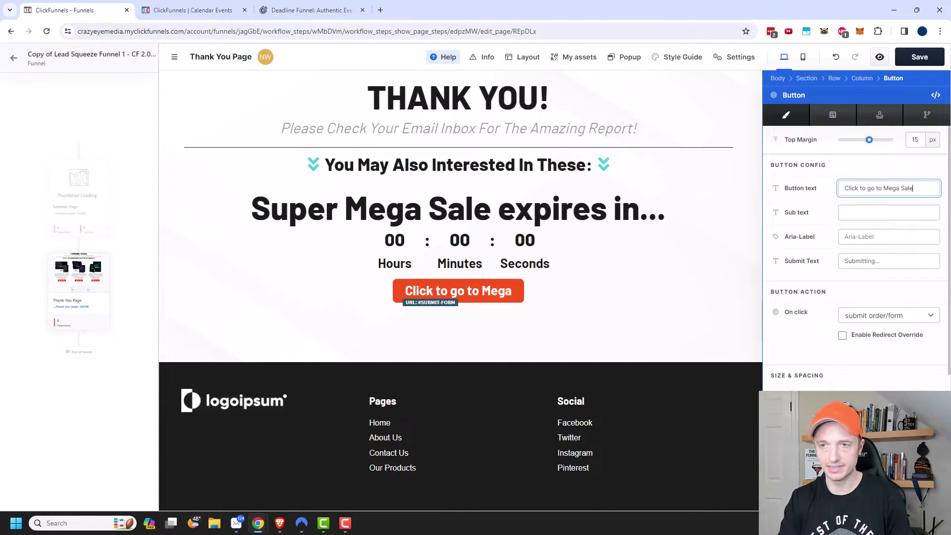
pyautogui.write('!')
pyautogui.click(920, 316)
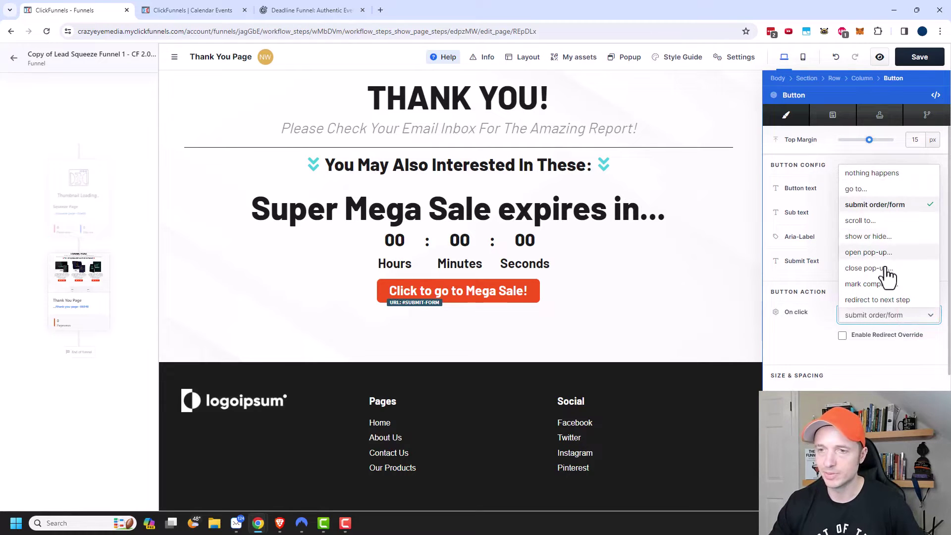
pyautogui.click(674, 294)
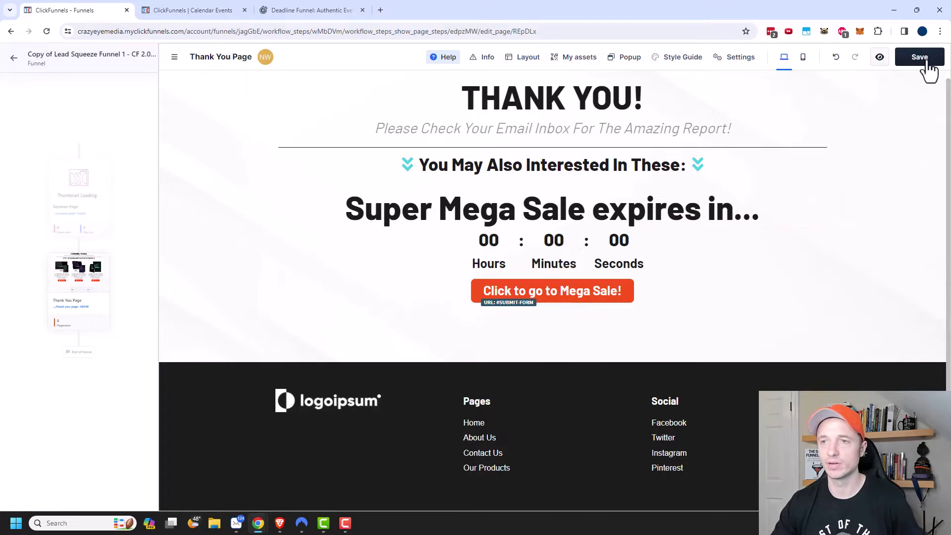
# Create a new funnel from the second Cart Funnel template and open it for customizing
pyautogui.click(14, 58)
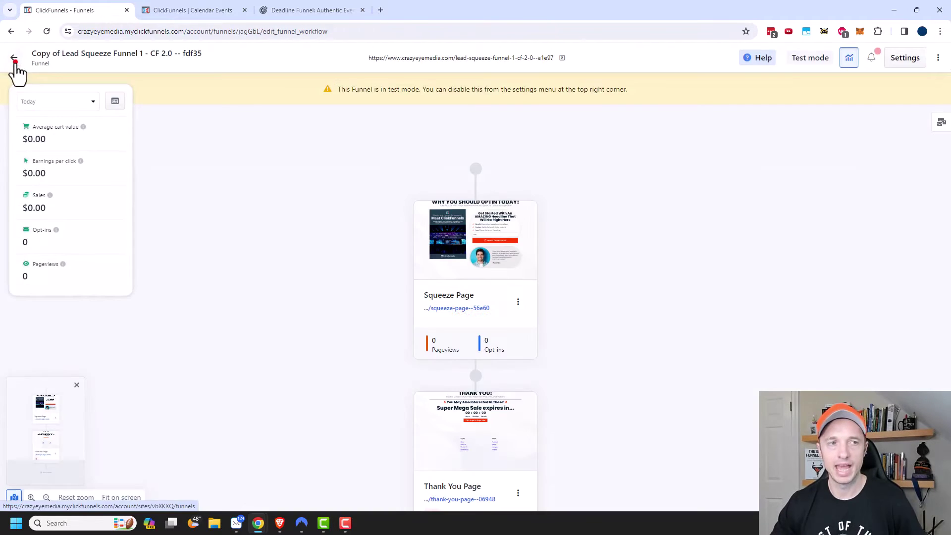
pyautogui.click(15, 65)
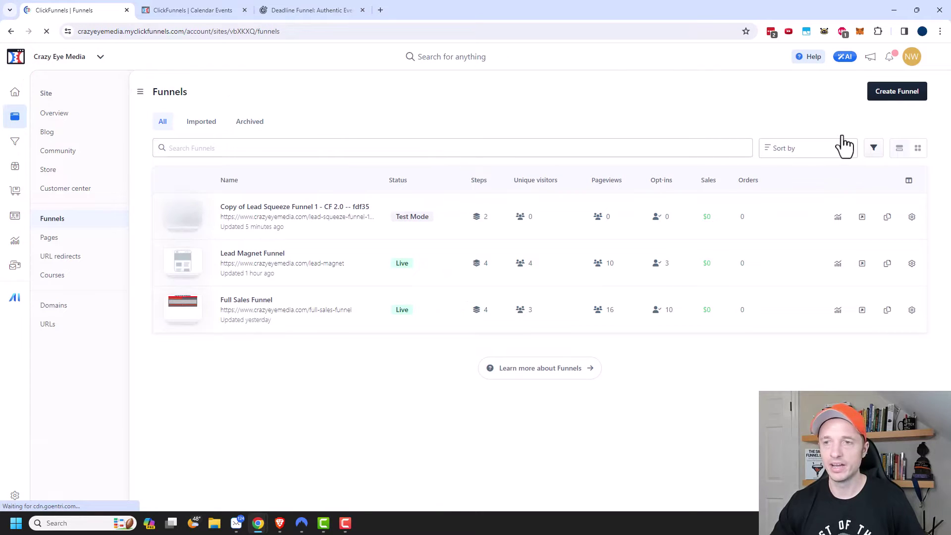
pyautogui.click(896, 94)
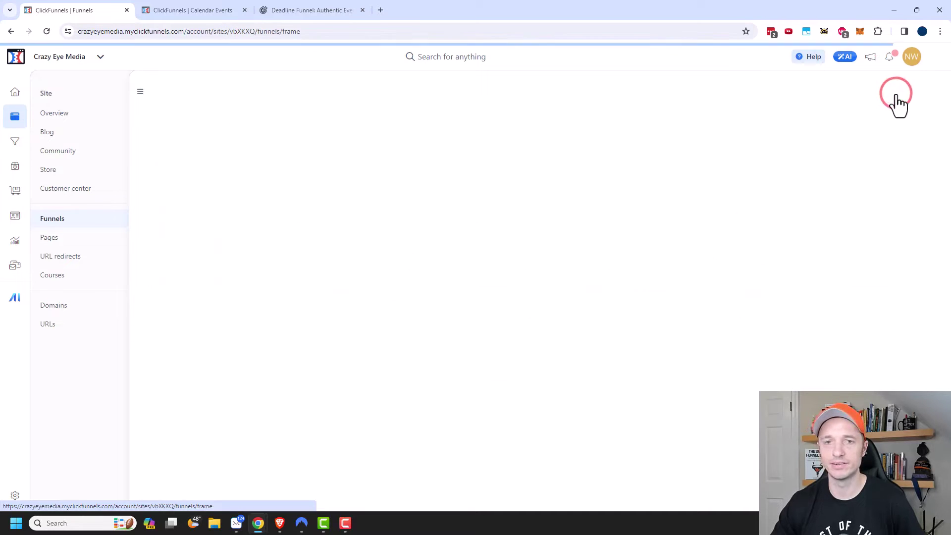
pyautogui.click(433, 326)
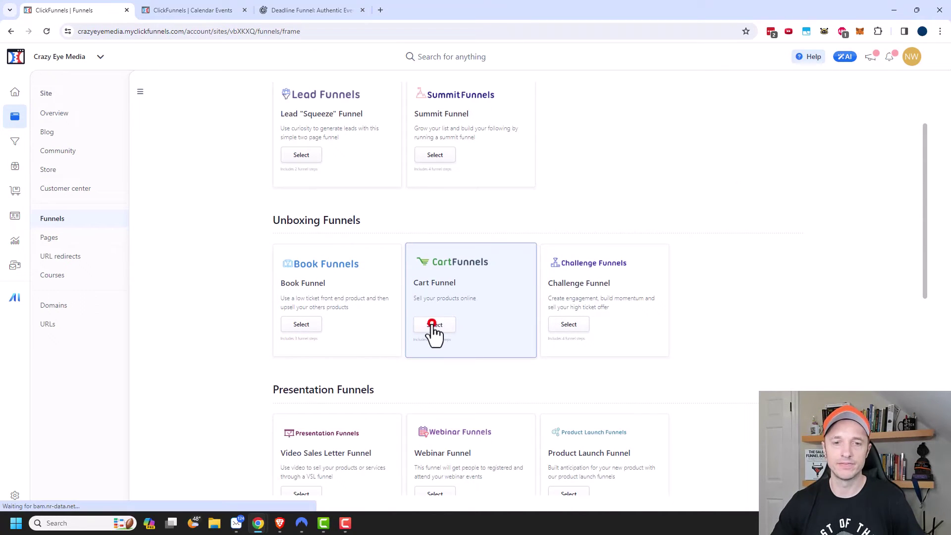
pyautogui.scroll(-8, 431, 329)
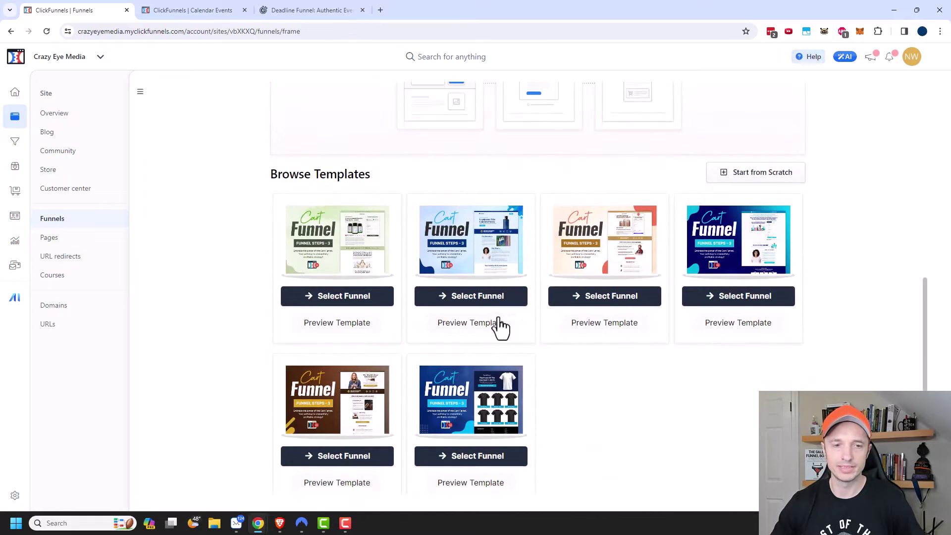
pyautogui.scroll(-1, 384, 325)
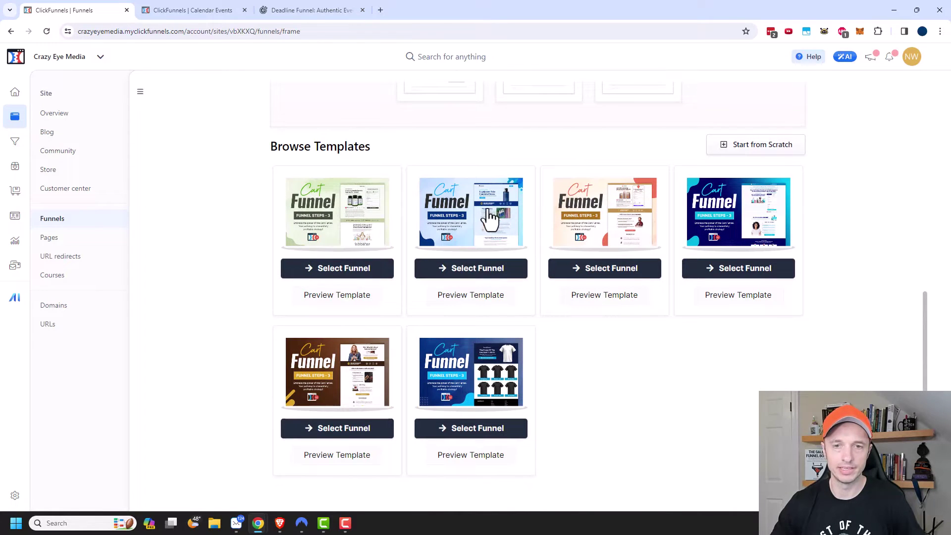
pyautogui.click(463, 280)
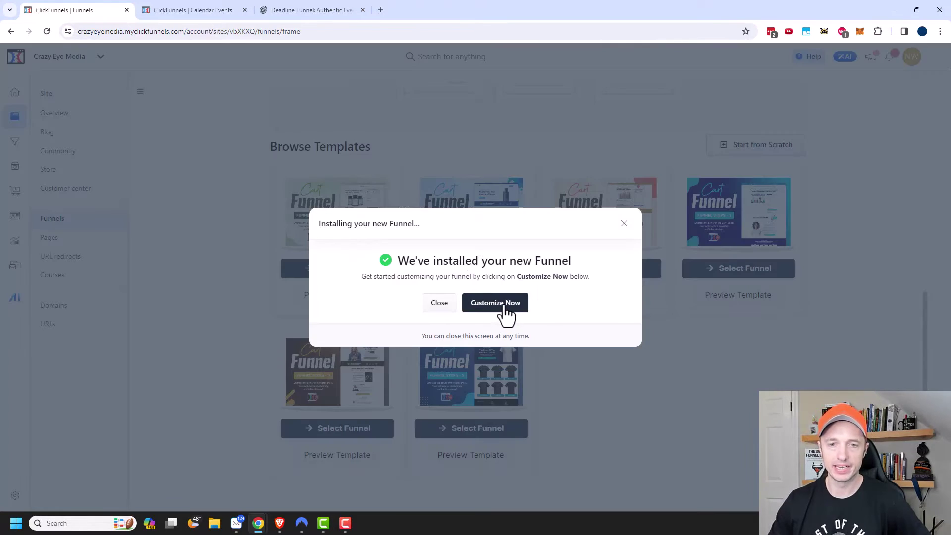
pyautogui.click(505, 310)
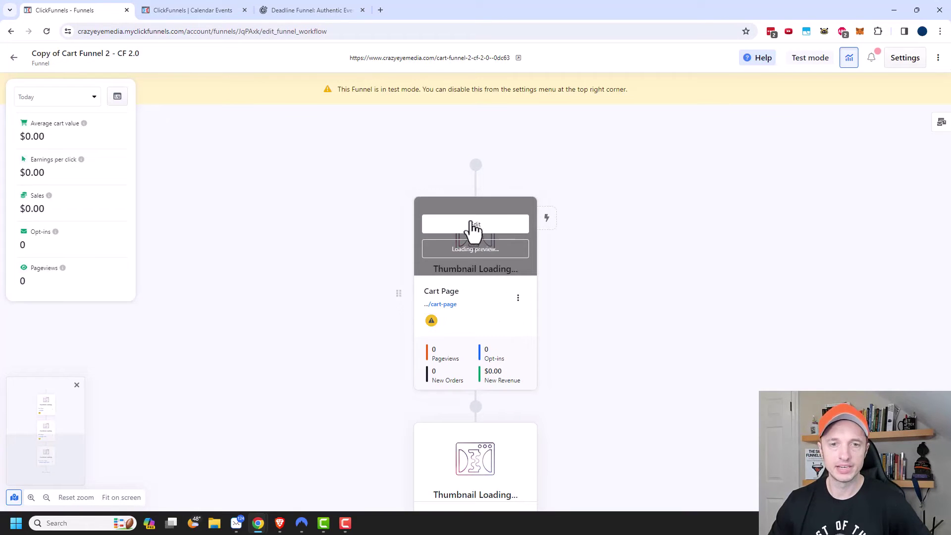
# Attach the ClickFunnels 2.0 Course product ($1.00) to the Cart Page step
pyautogui.click(518, 299)
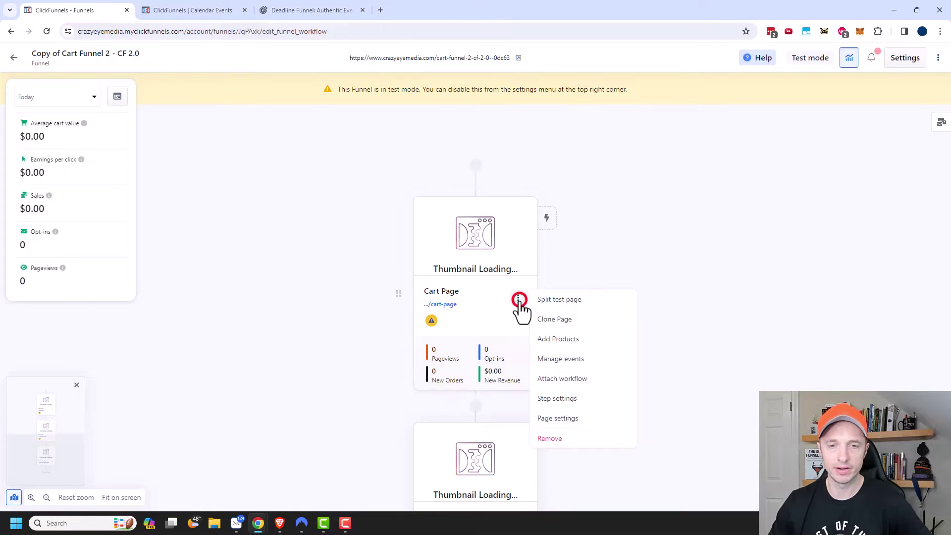
pyautogui.click(558, 339)
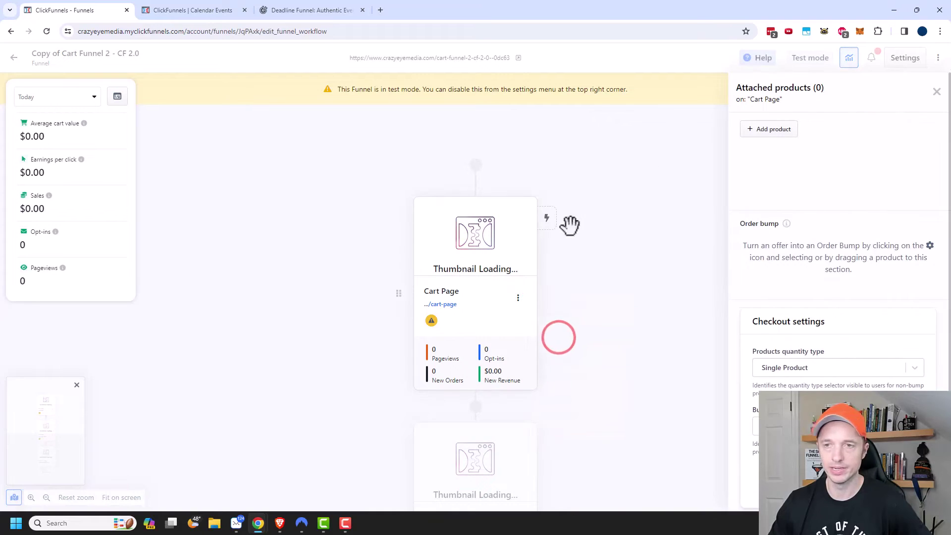
pyautogui.click(774, 130)
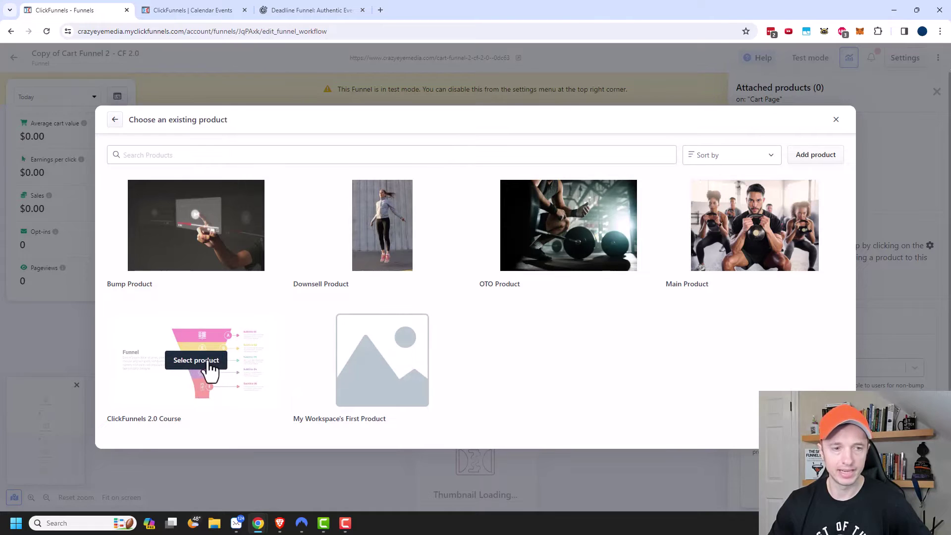
pyautogui.click(213, 361)
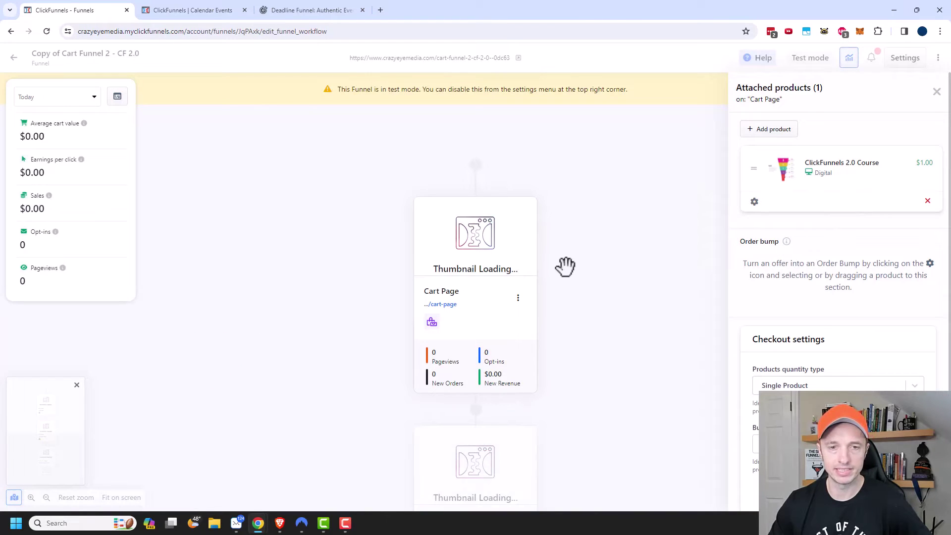
pyautogui.click(519, 298)
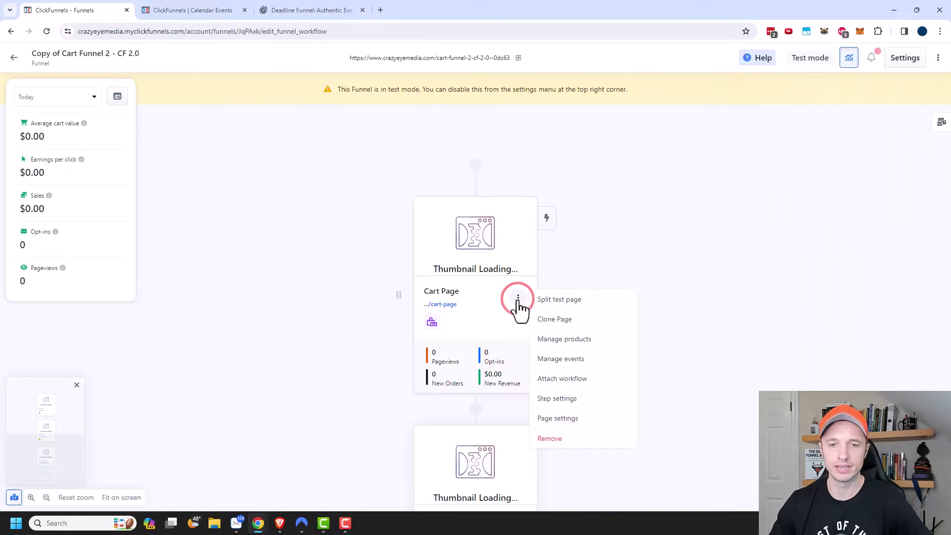
# Choose the Mega Course Sale event for the Cart Page and redirect unregistered visitors to a URL
pyautogui.click(554, 360)
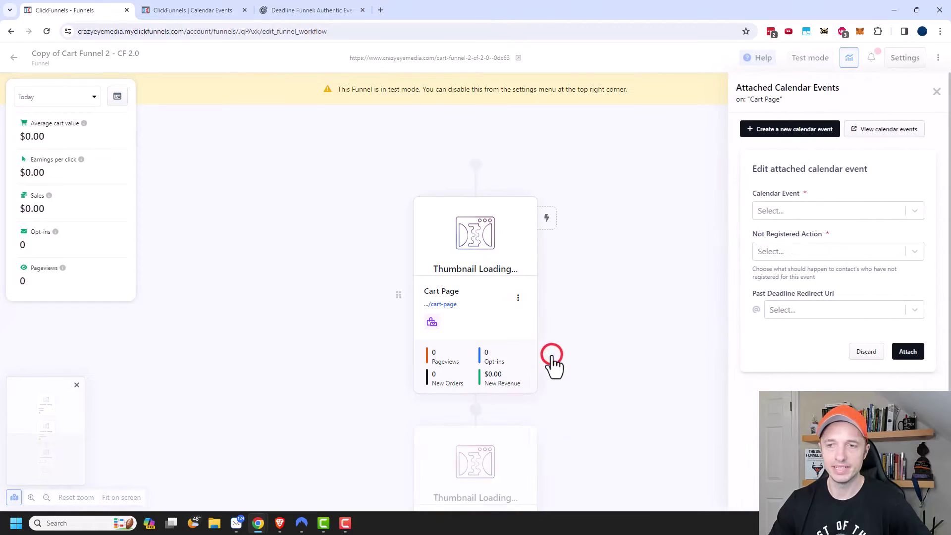
pyautogui.click(826, 208)
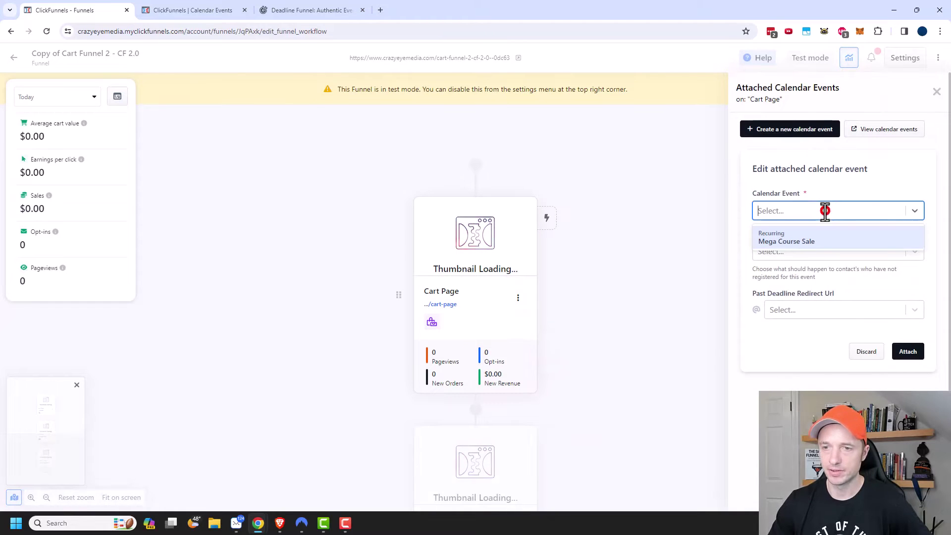
pyautogui.click(793, 244)
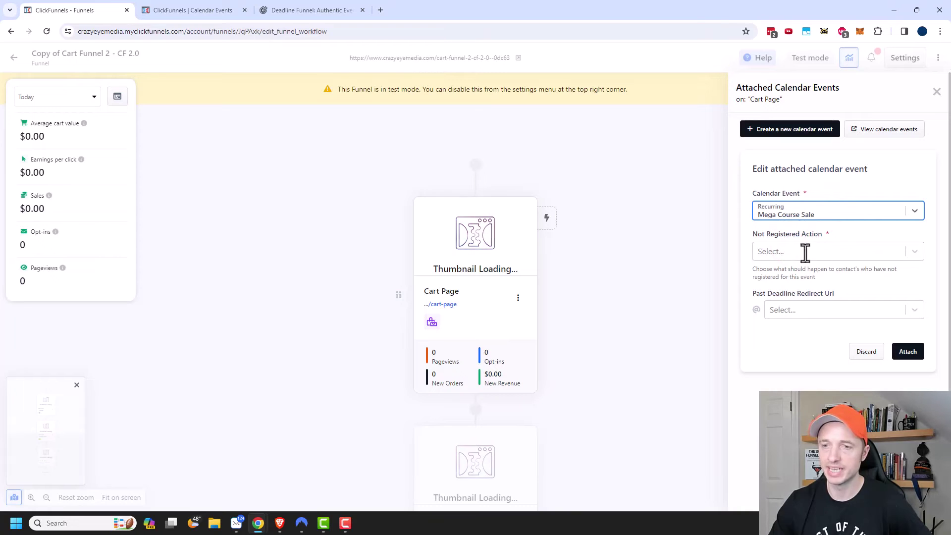
pyautogui.click(809, 255)
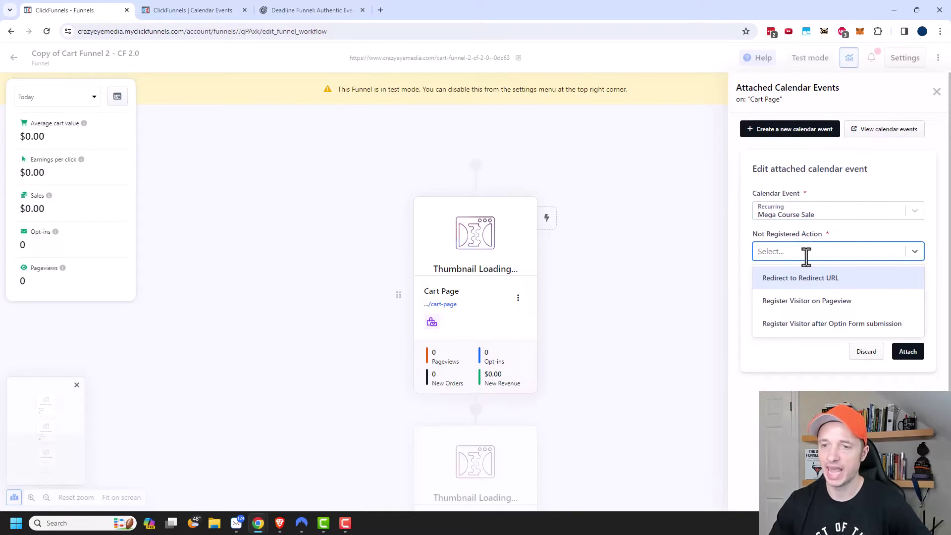
pyautogui.click(818, 281)
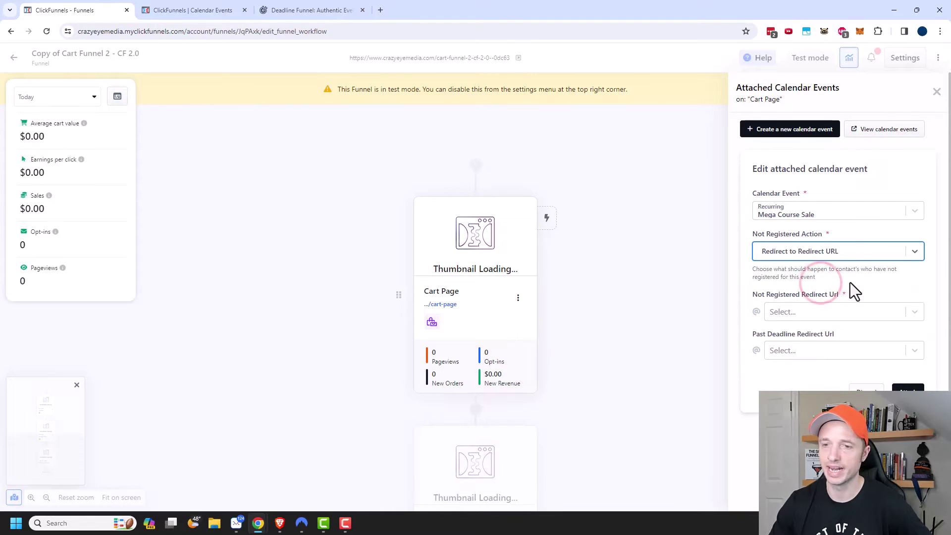
pyautogui.scroll(-1, 850, 285)
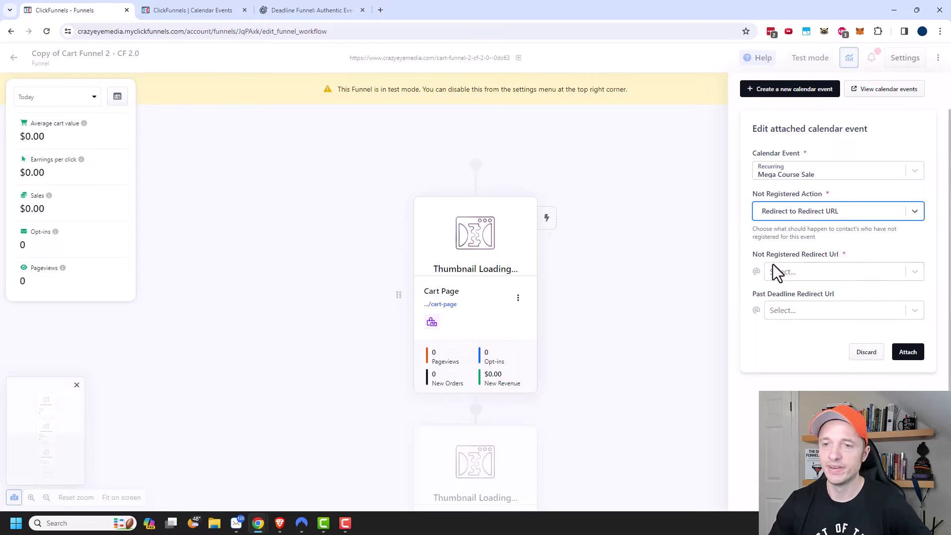
# Set the lead squeeze funnel's URL as the not-registered redirect
pyautogui.click(192, 7)
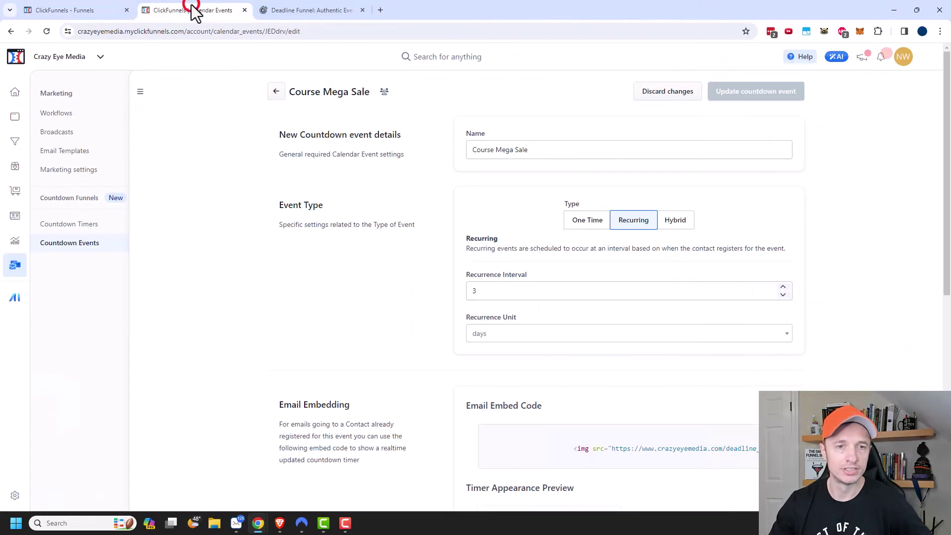
pyautogui.click(14, 148)
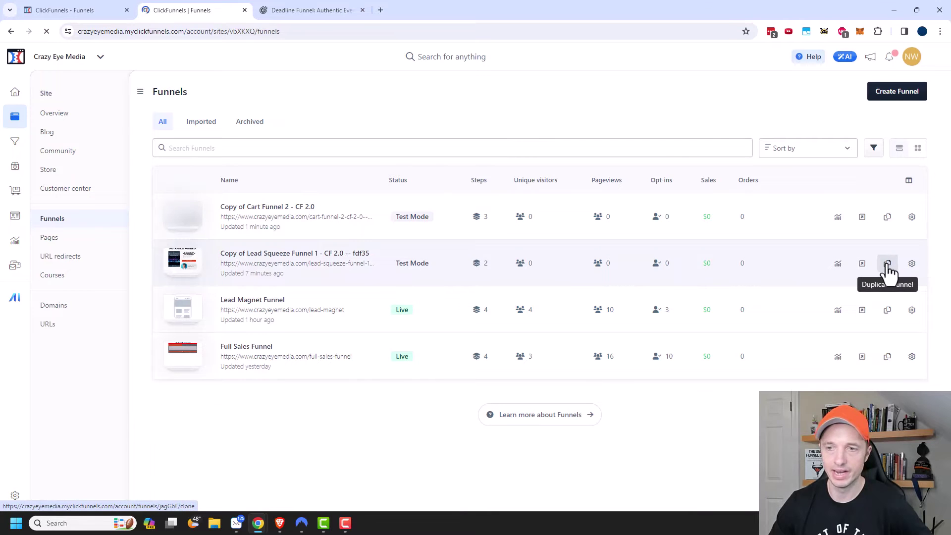
pyautogui.click(271, 275)
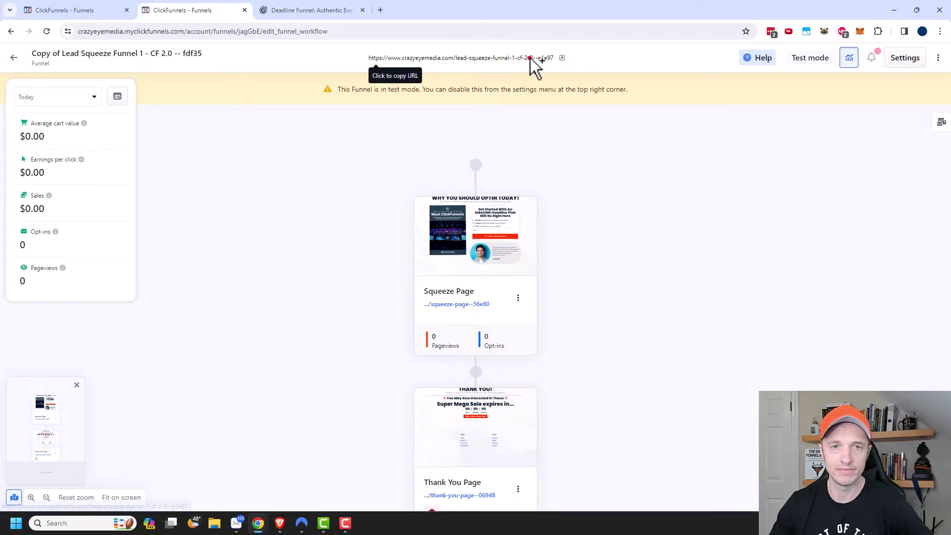
pyautogui.click(529, 58)
pyautogui.click(71, 9)
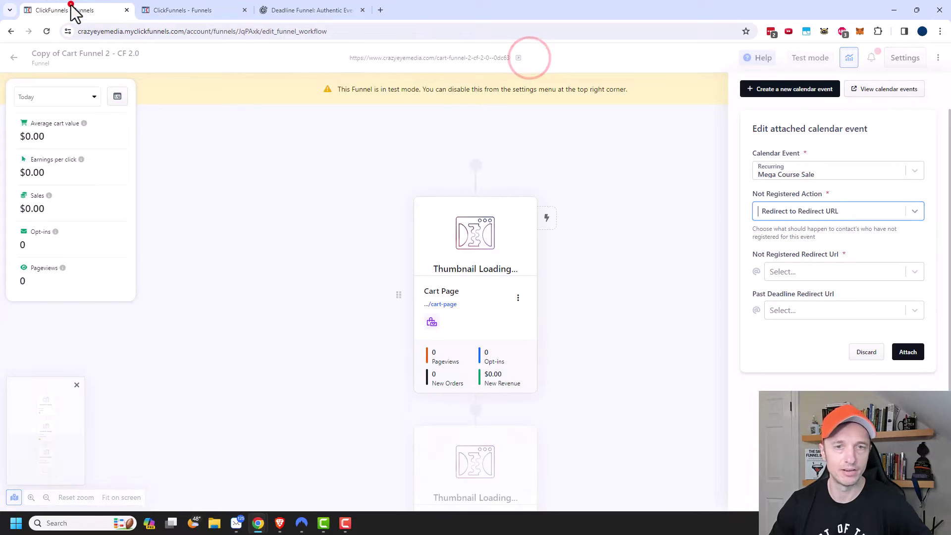
pyautogui.click(820, 272)
pyautogui.hotkey('ctrl', 'v')
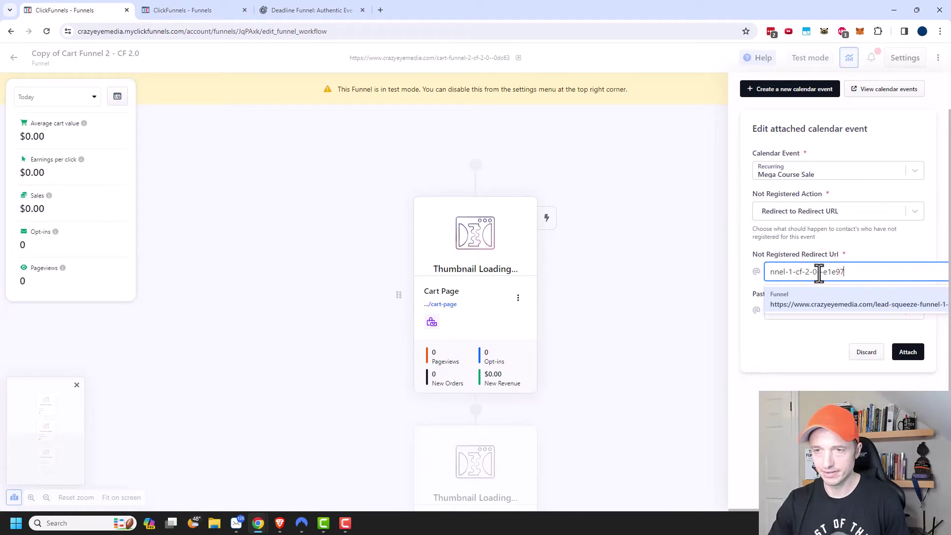
pyautogui.click(817, 301)
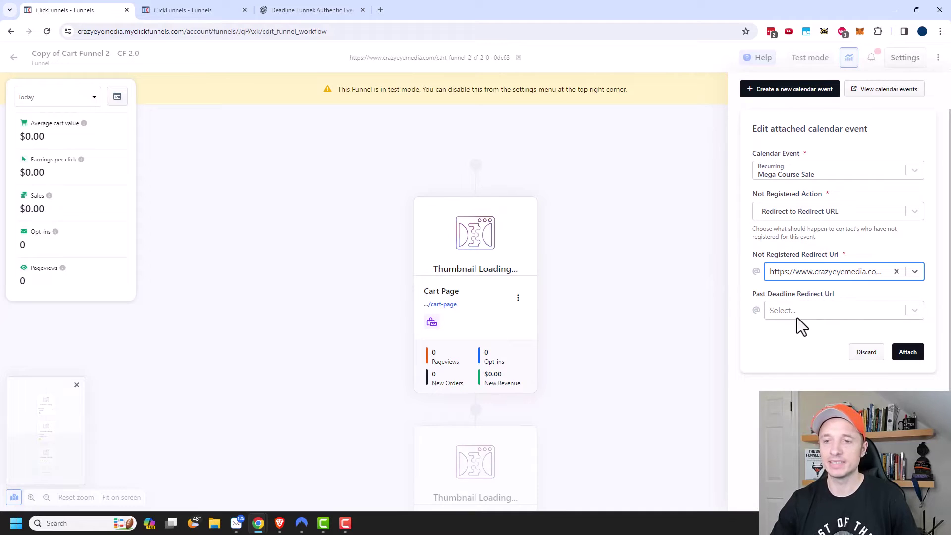
# Set the Full Sales Funnel's URL as the past-deadline redirect
pyautogui.click(815, 312)
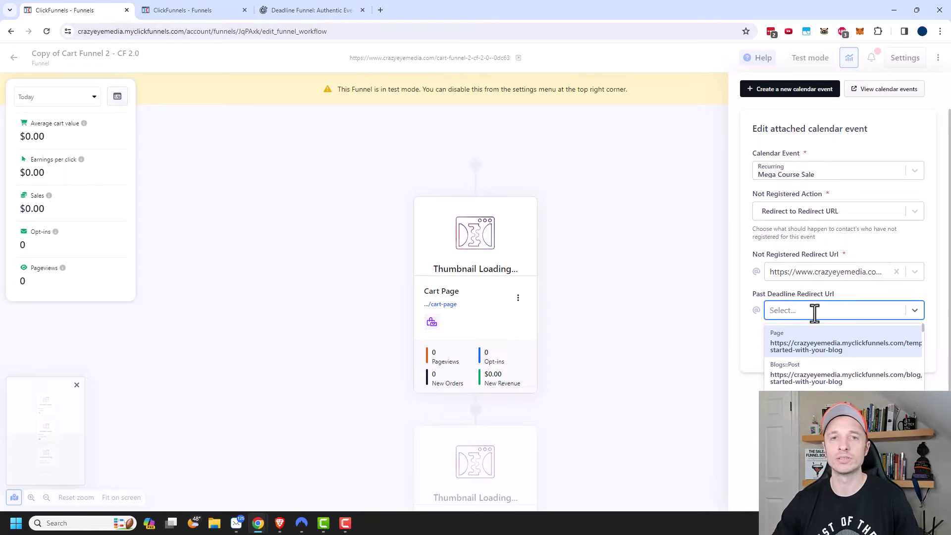
pyautogui.click(208, 1)
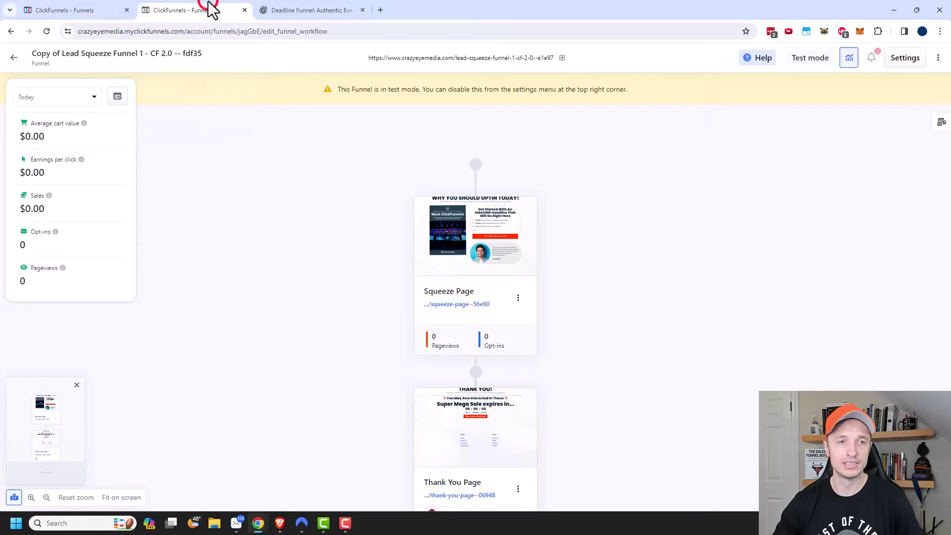
pyautogui.click(14, 58)
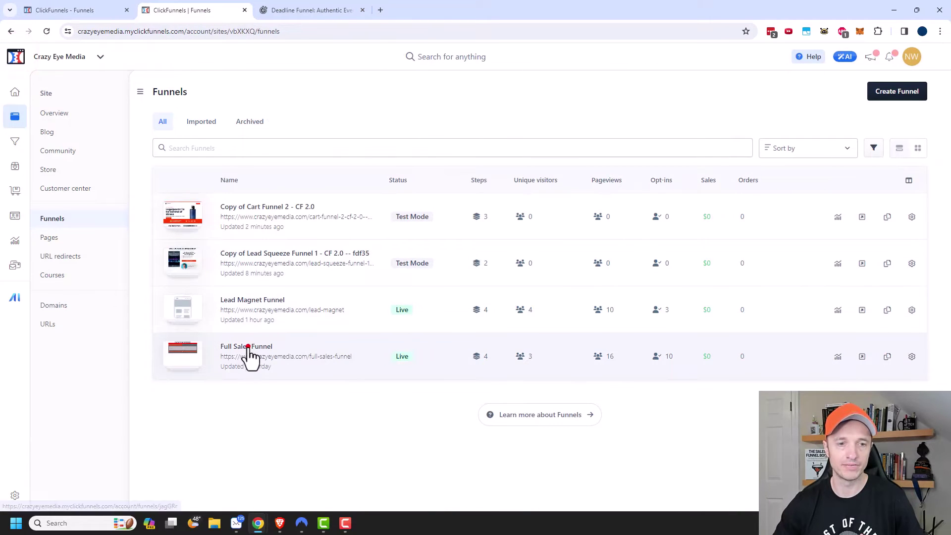
pyautogui.click(248, 347)
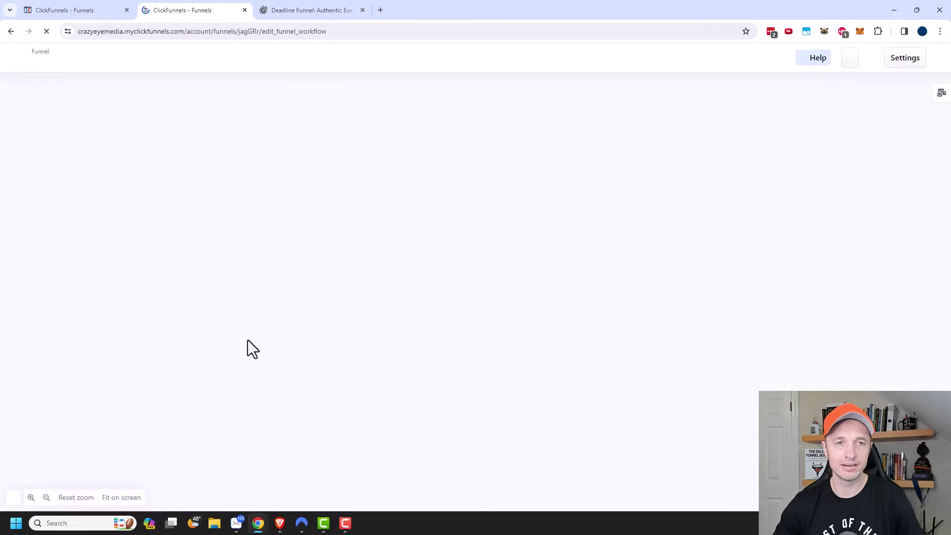
pyautogui.click(79, 7)
pyautogui.click(810, 315)
pyautogui.write('https://www.crazyeyemedia.com/full-sales-funnel')
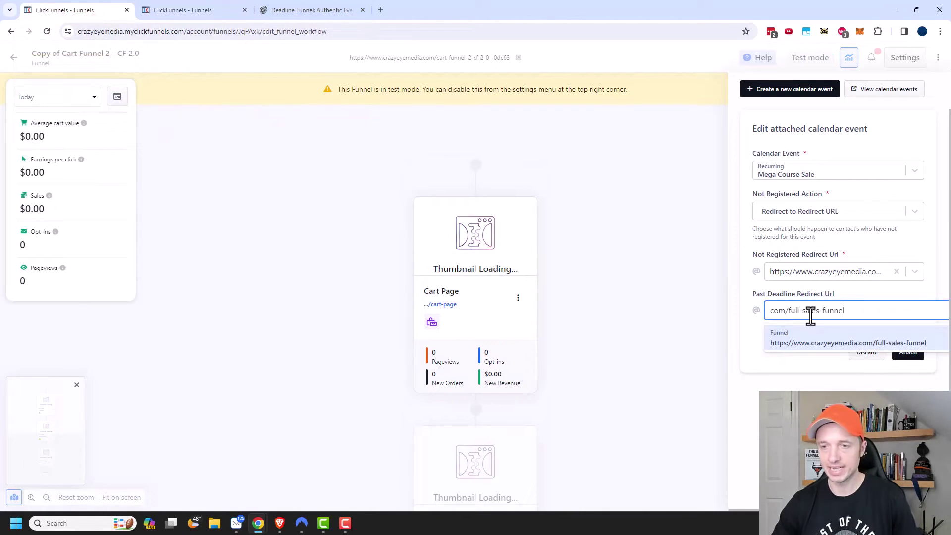
pyautogui.click(846, 346)
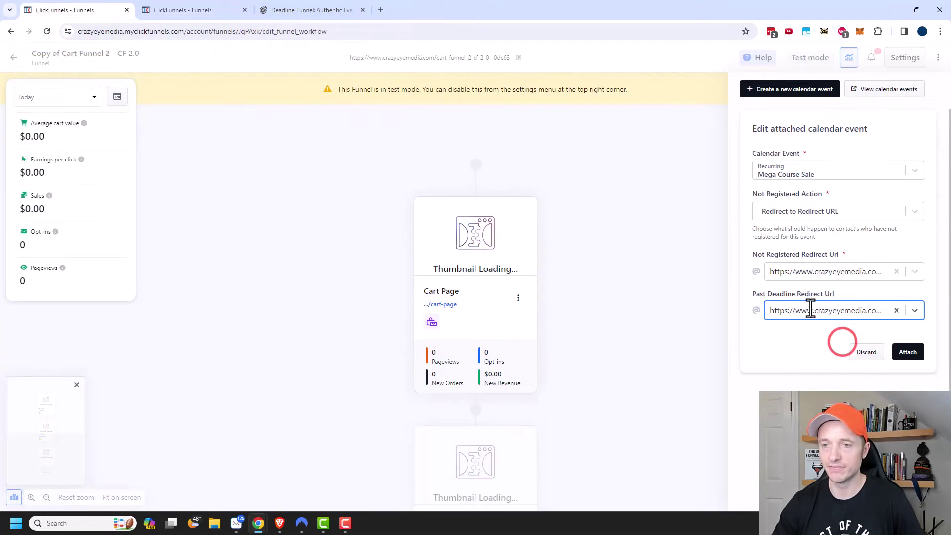
# Attach the Mega Course Sale event and open the Cart Page in the editor
pyautogui.click(910, 353)
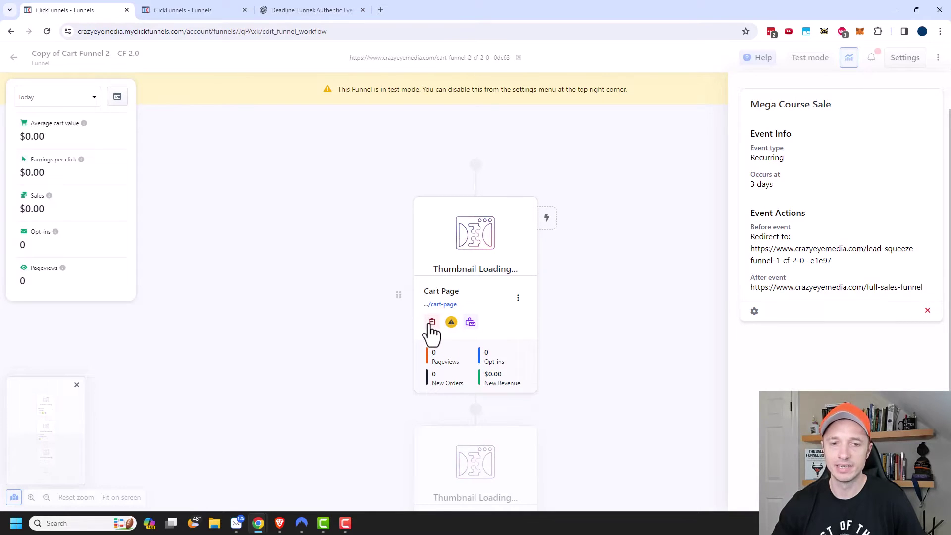
pyautogui.moveTo(451, 327)
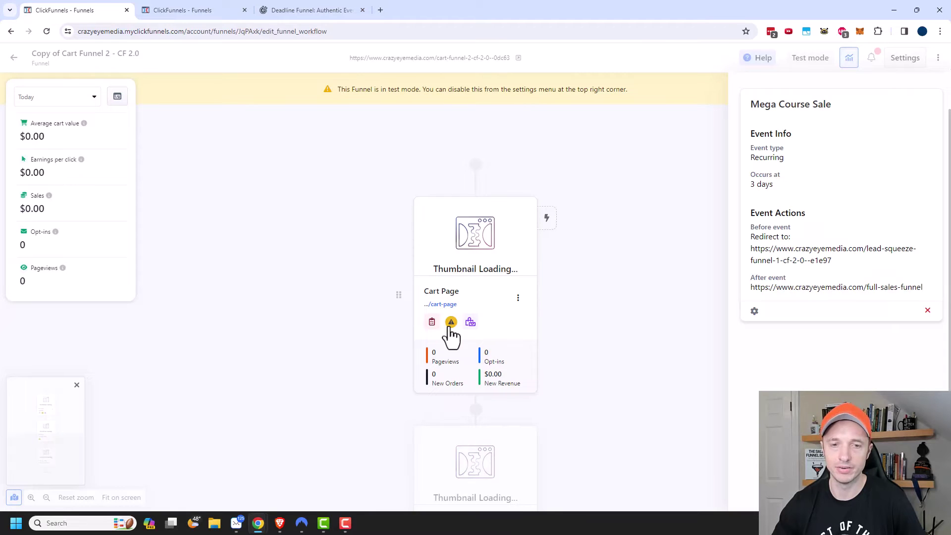
pyautogui.click(477, 226)
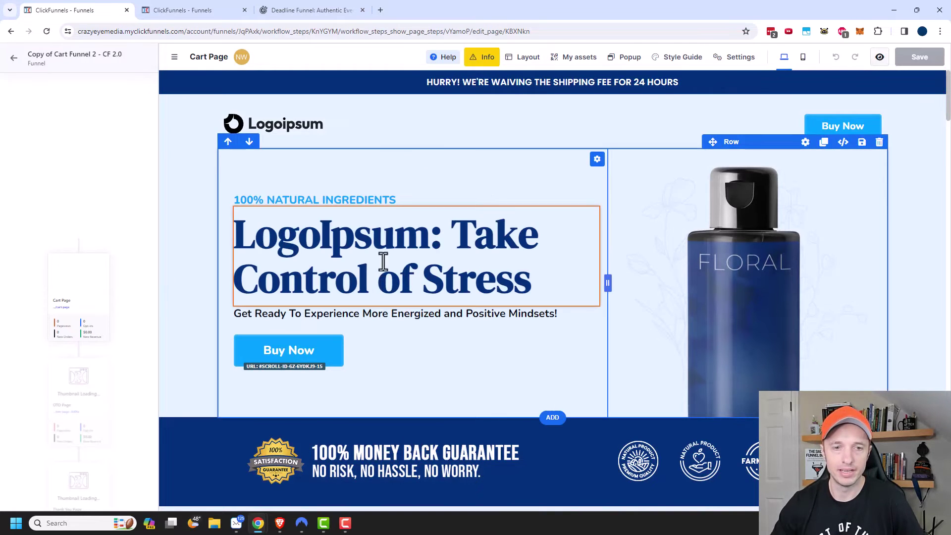
# Insert a Countdown element under the Cart Page headline with timer type Calendar Event
pyautogui.click(414, 306)
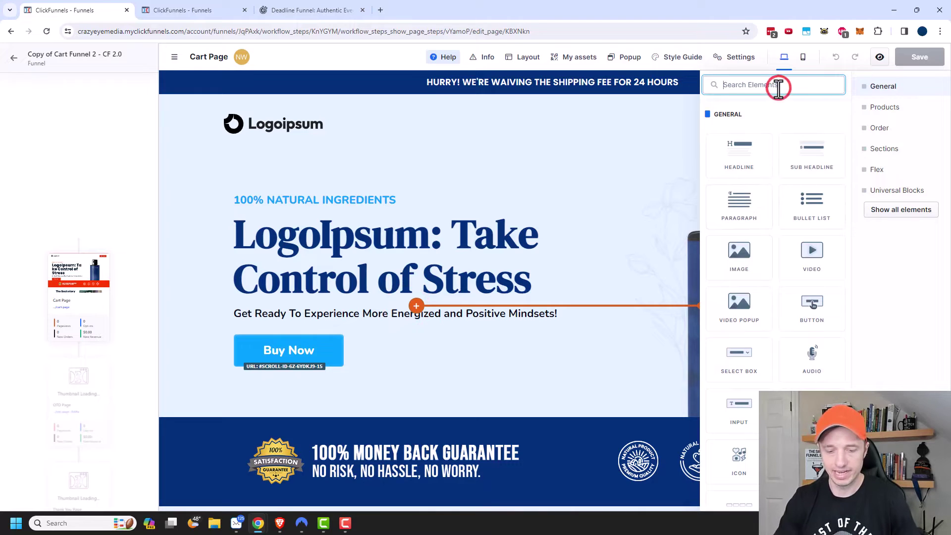
pyautogui.write('count')
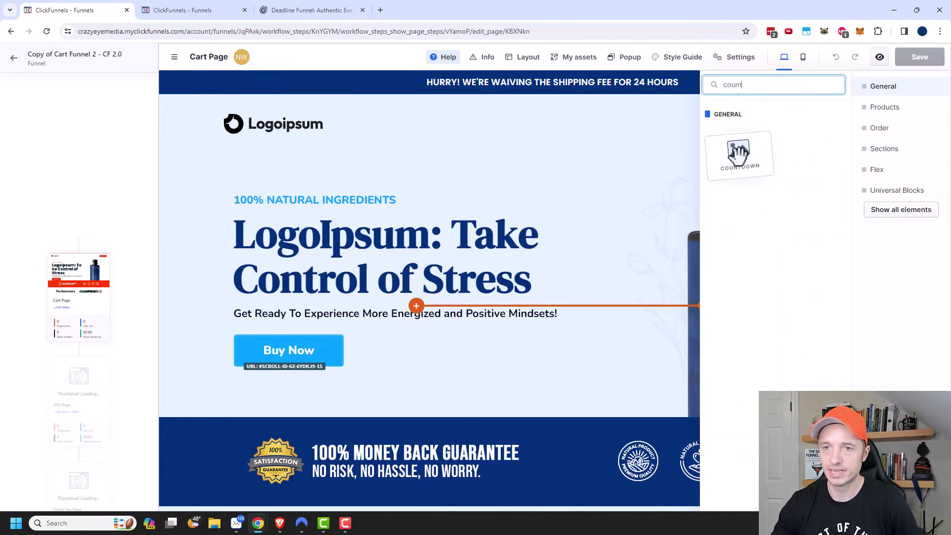
pyautogui.click(738, 149)
pyautogui.click(463, 329)
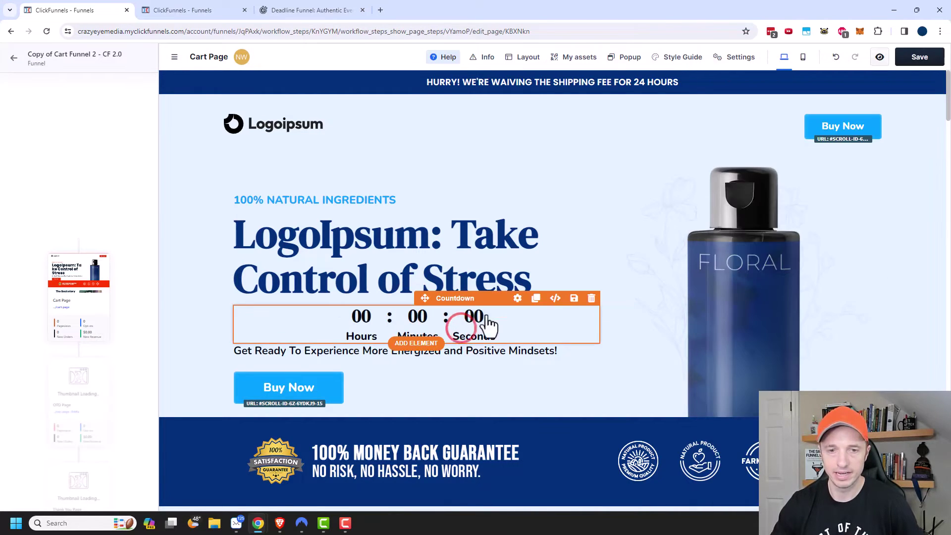
pyautogui.click(518, 298)
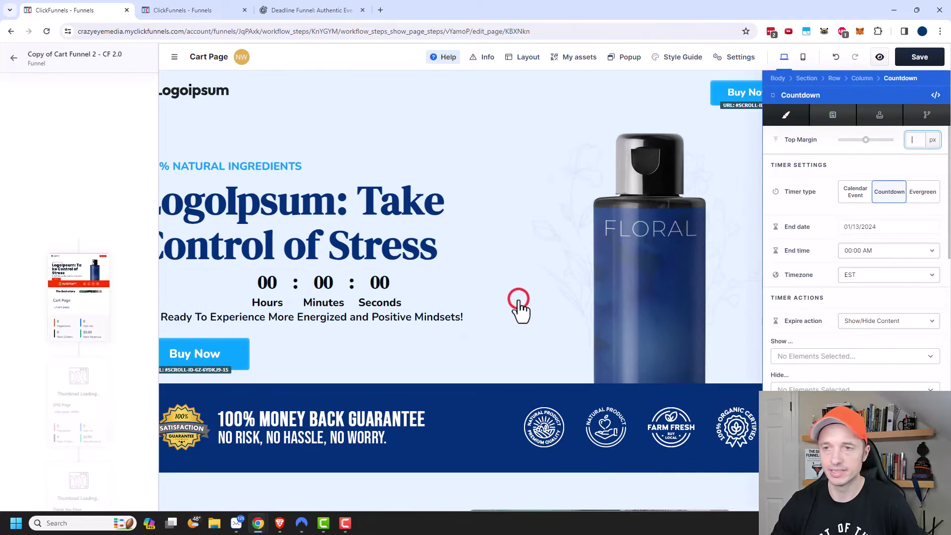
pyautogui.click(857, 196)
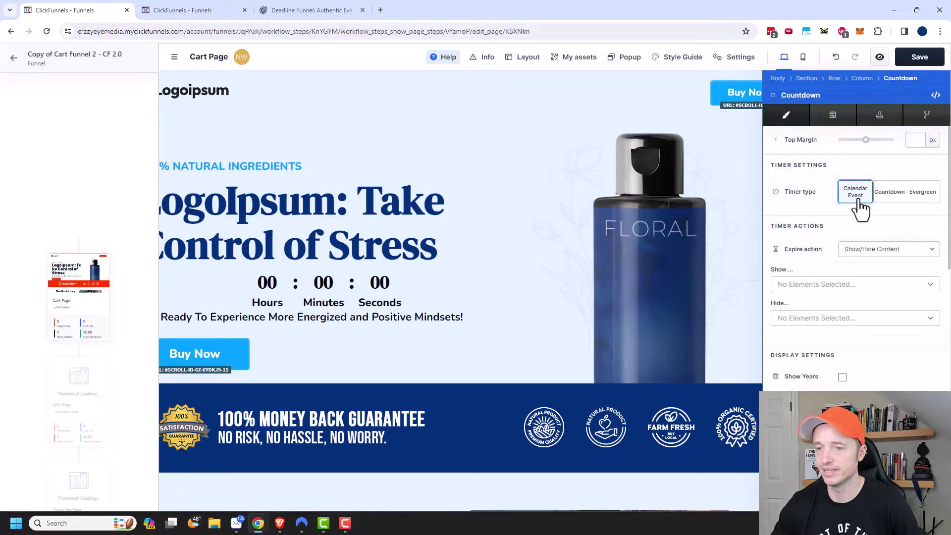
pyautogui.click(477, 278)
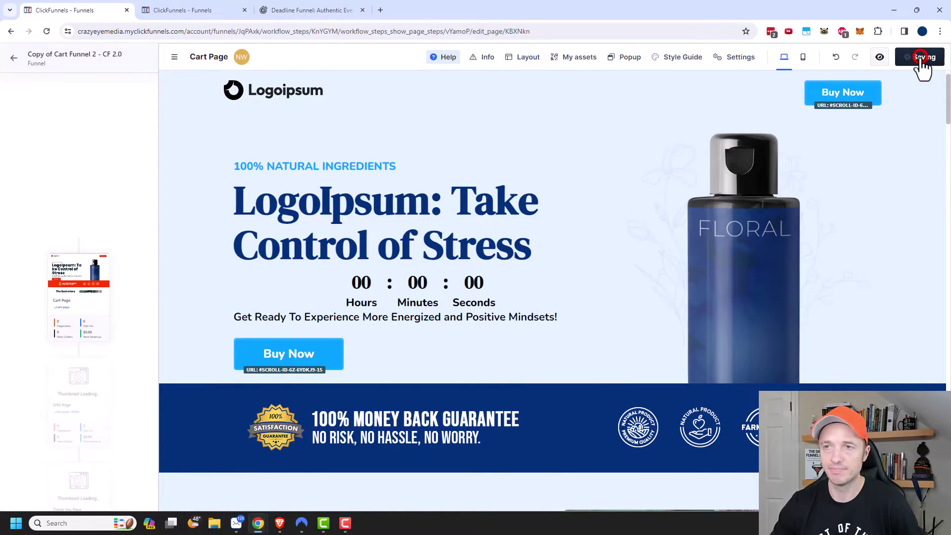
# Leave the Cart Page editor, review the funnel's page cards, and return to the funnels list
pyautogui.click(15, 63)
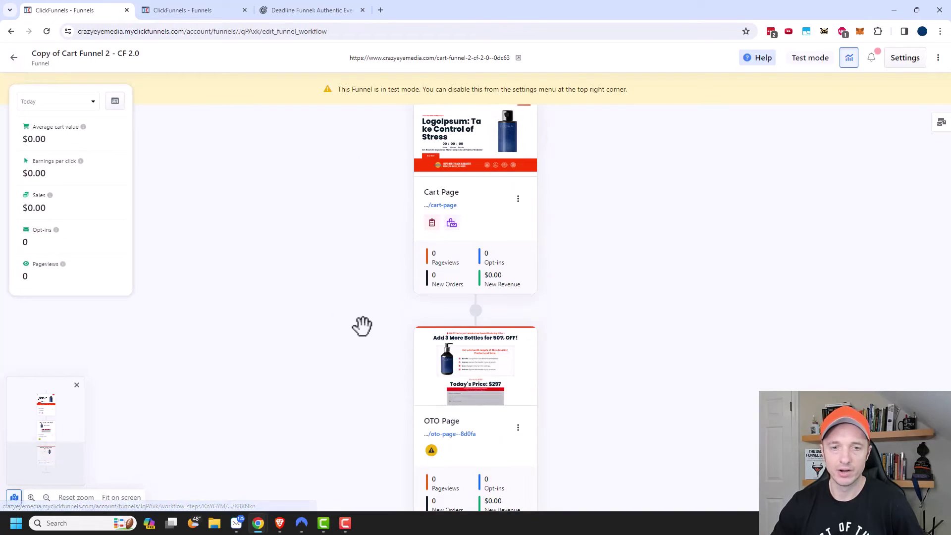
pyautogui.scroll(-4, 492, 293)
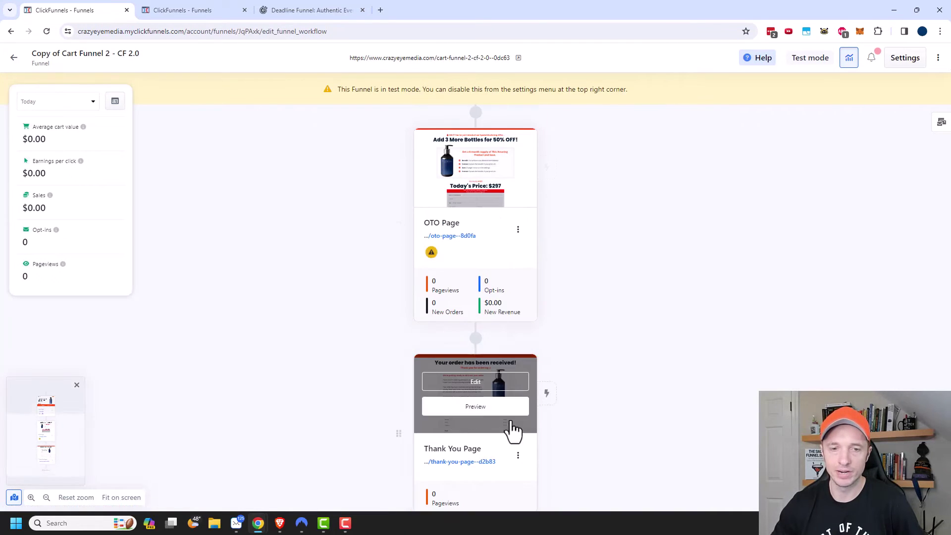
pyautogui.scroll(2, 513, 431)
pyautogui.scroll(2, 462, 344)
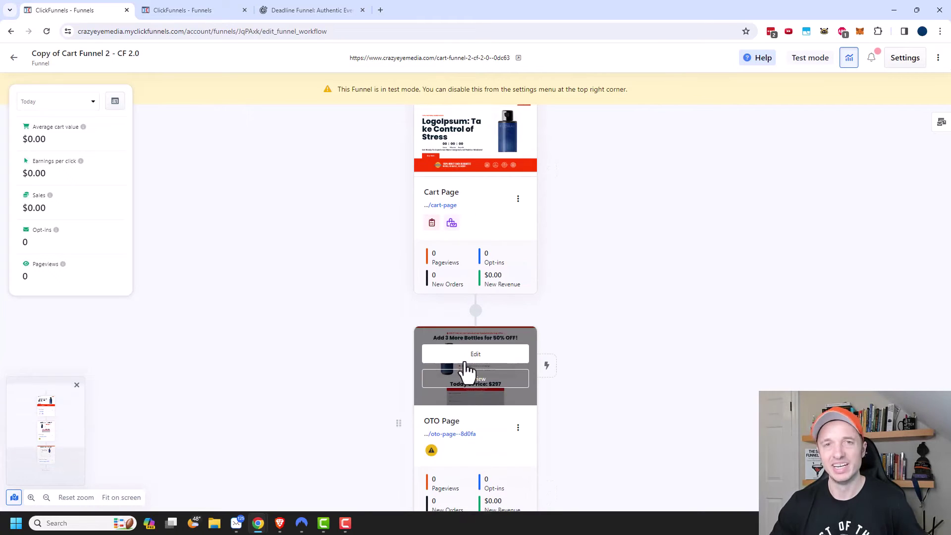
pyautogui.scroll(2, 478, 209)
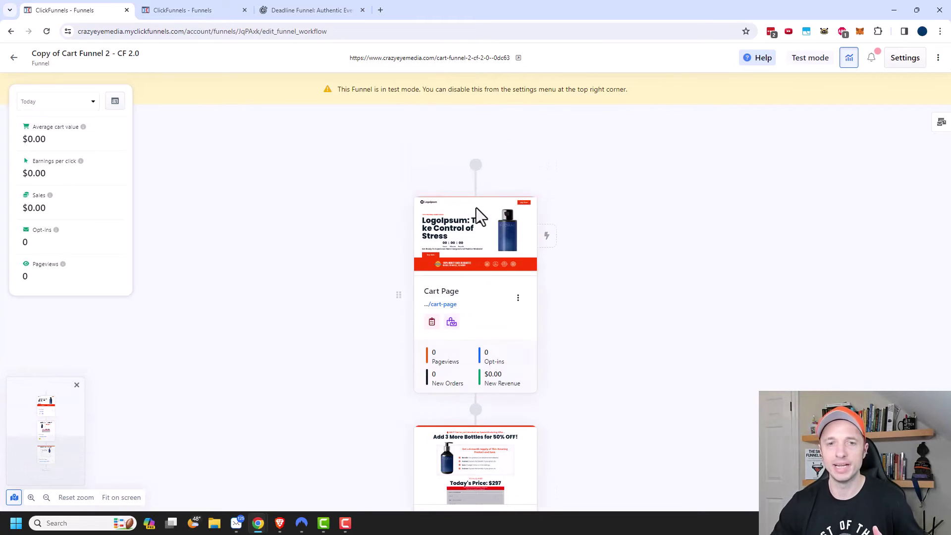
pyautogui.moveTo(453, 229)
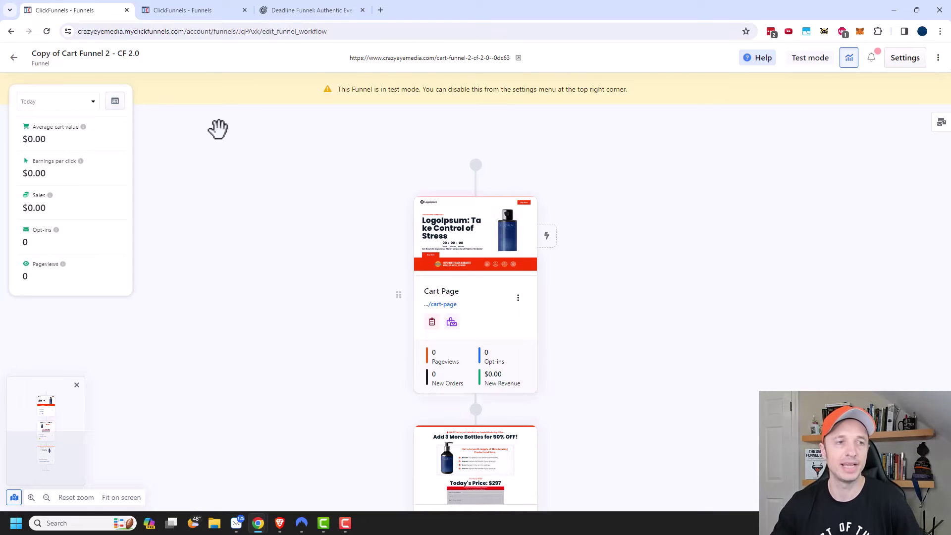
pyautogui.click(14, 58)
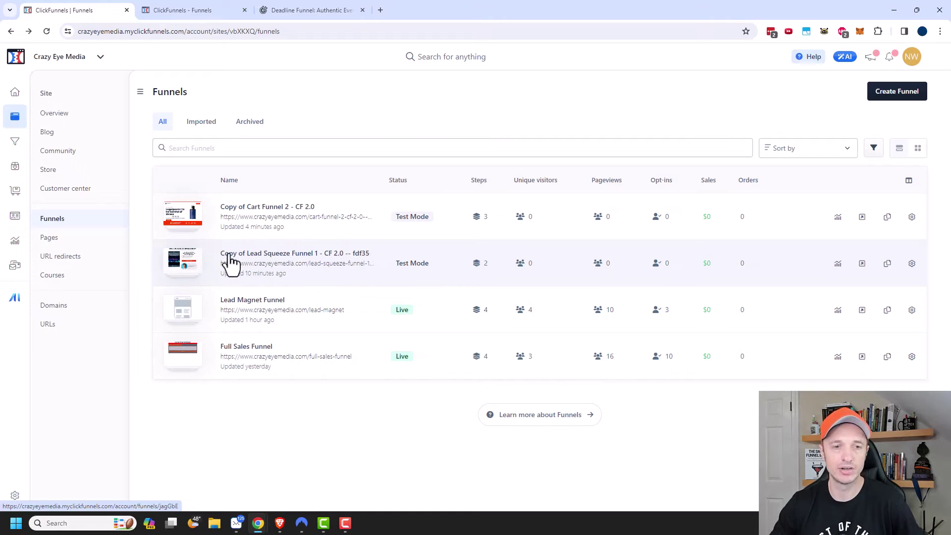
# On Copy of Lead Squeeze Funnel 1, create workflow 'Deliver Lead Magnet + Promote Mega Sale' triggered by Opt-In
pyautogui.click(277, 255)
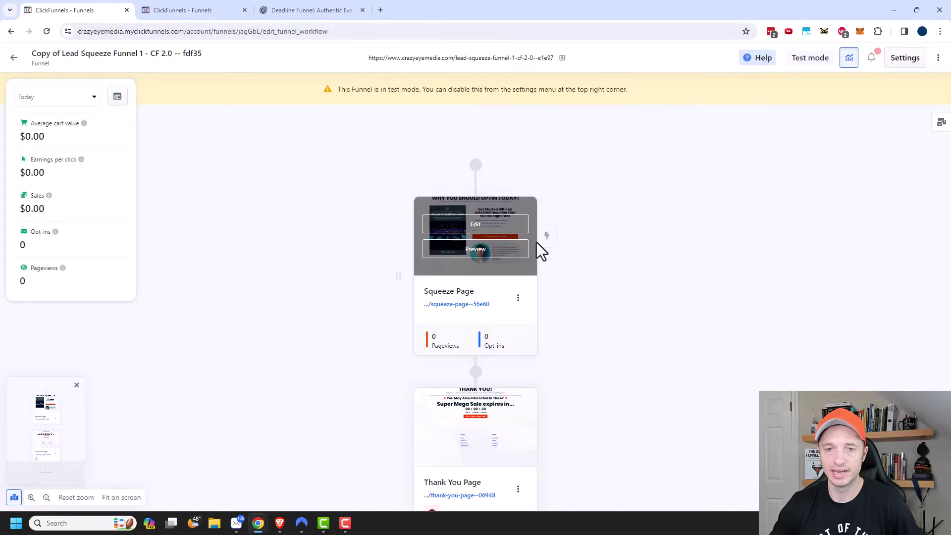
pyautogui.click(549, 238)
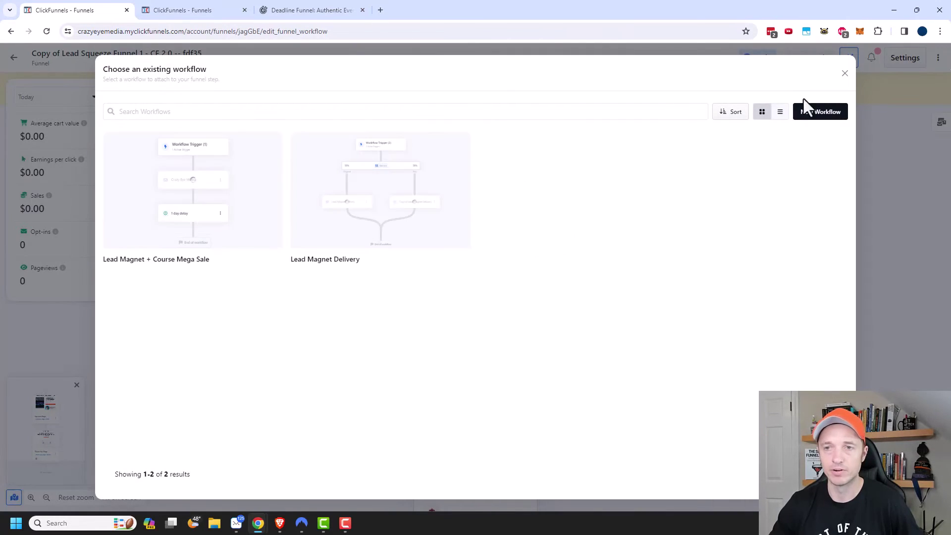
pyautogui.click(820, 113)
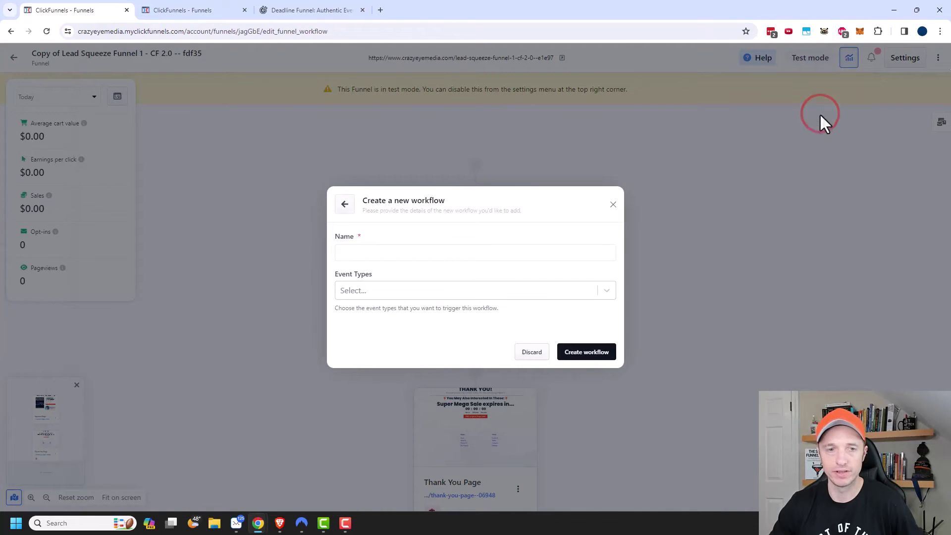
pyautogui.click(464, 253)
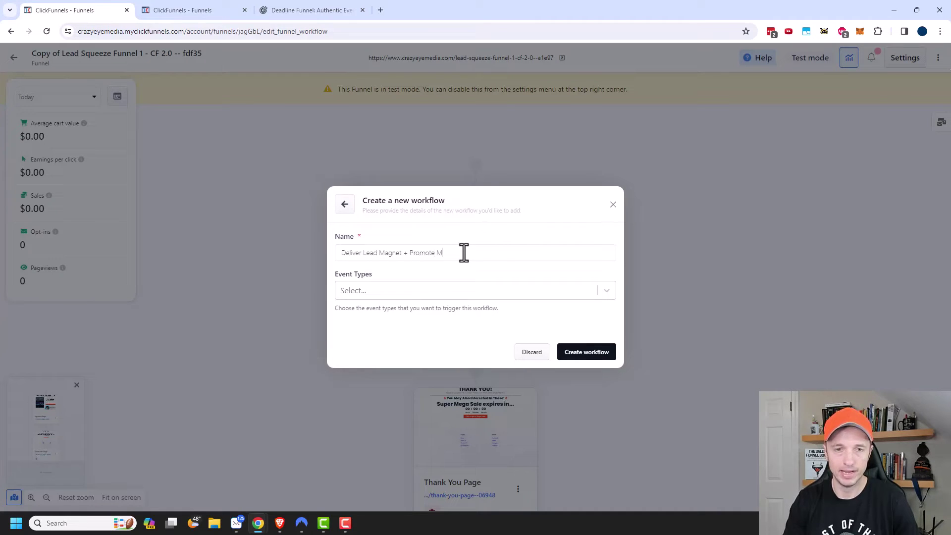
pyautogui.write('Deliver Lead Magnet + Promote Mega Sale')
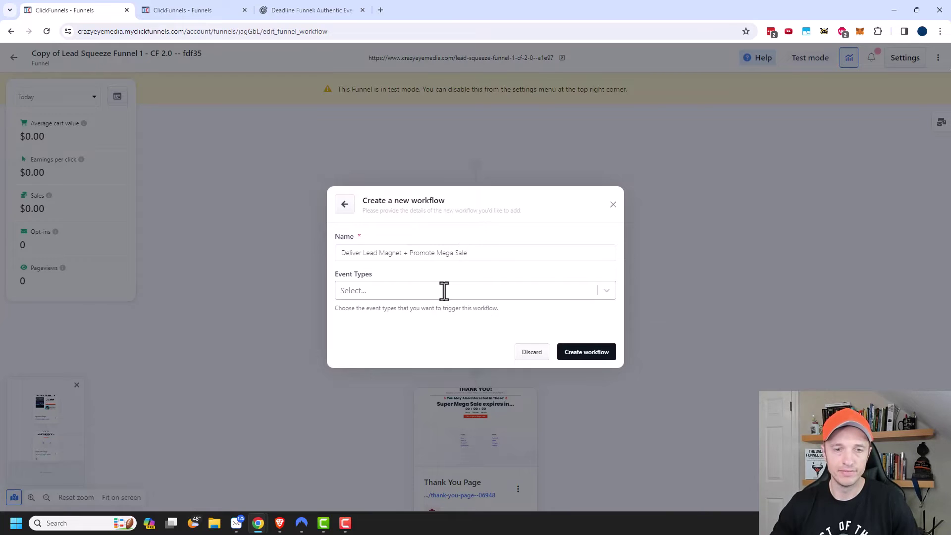
pyautogui.click(444, 290)
pyautogui.scroll(-1, 423, 327)
pyautogui.scroll(-2, 422, 337)
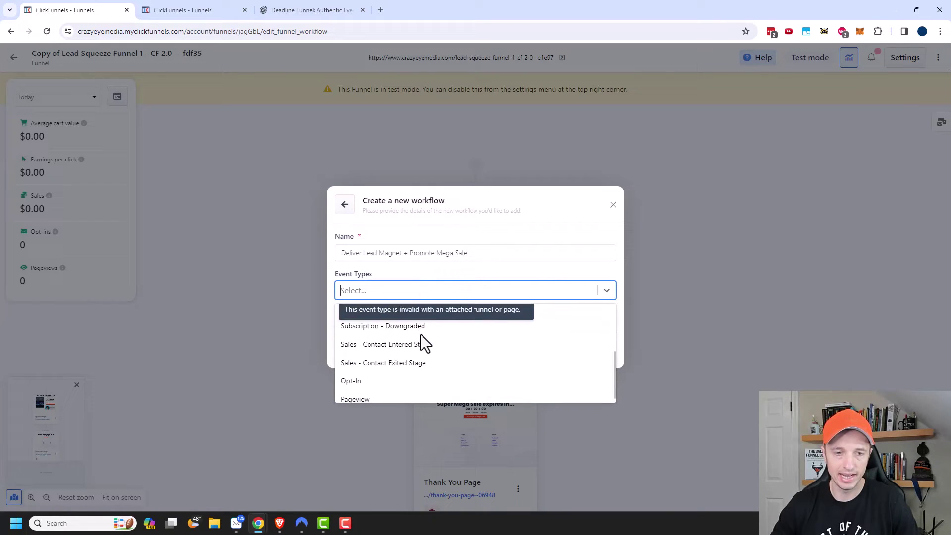
pyautogui.click(357, 384)
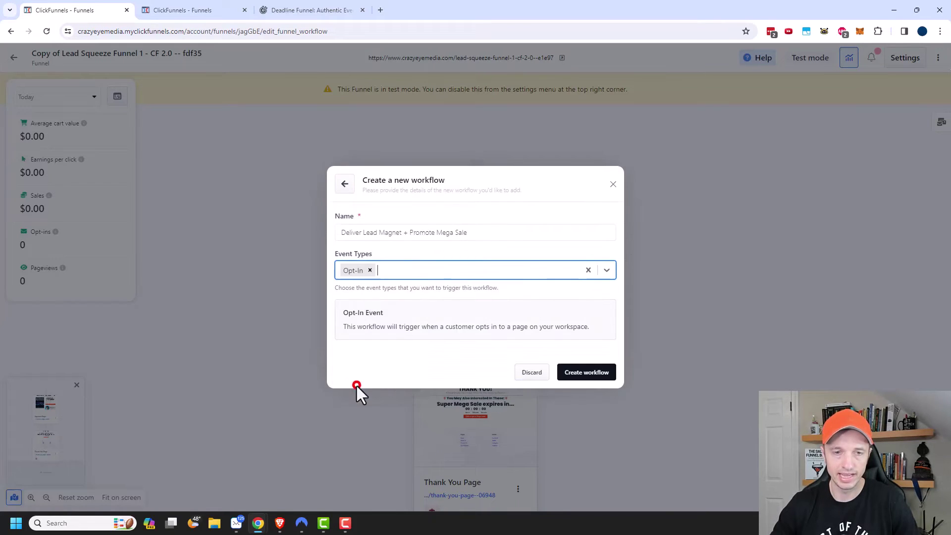
pyautogui.click(591, 377)
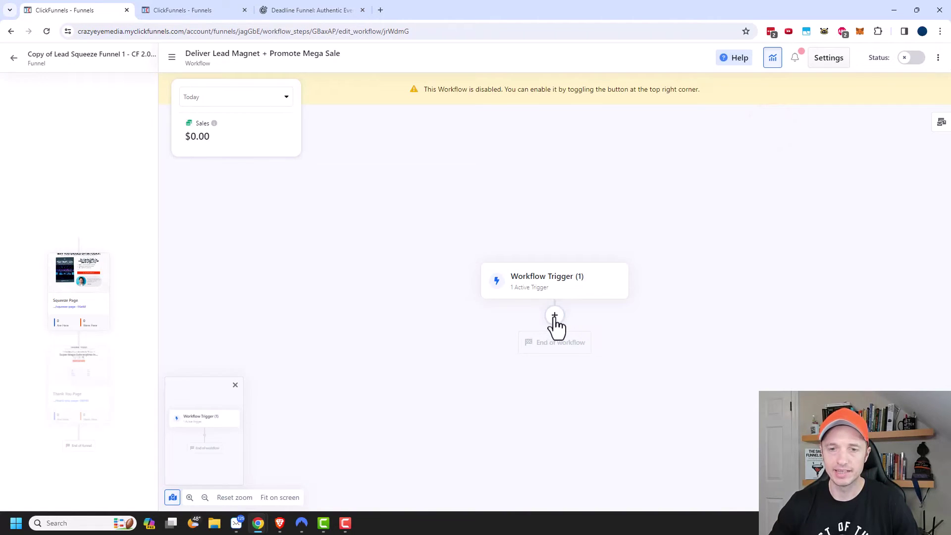
# Add a Crazy Eye Media template email step, subject 'Lead Magnet + Super Awesome Deal!', from the personal sender address
pyautogui.click(555, 316)
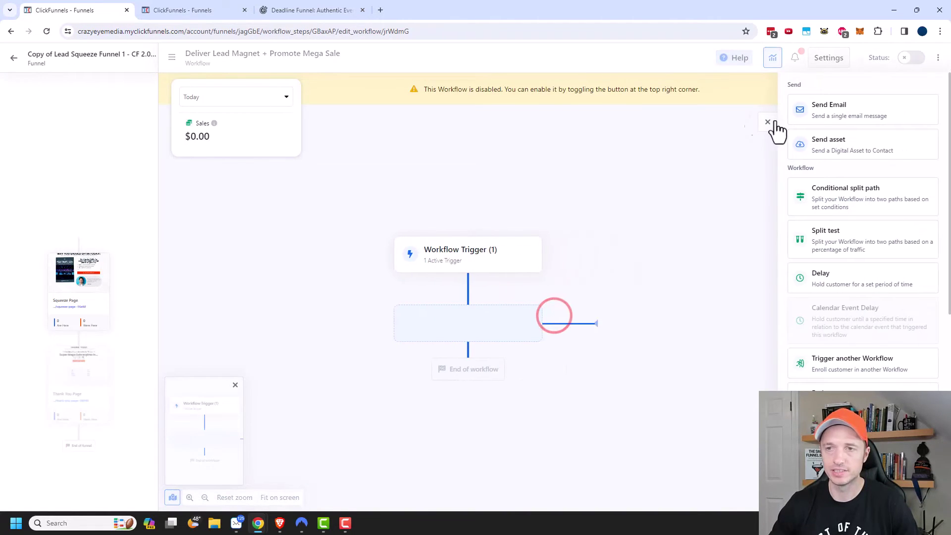
pyautogui.click(837, 128)
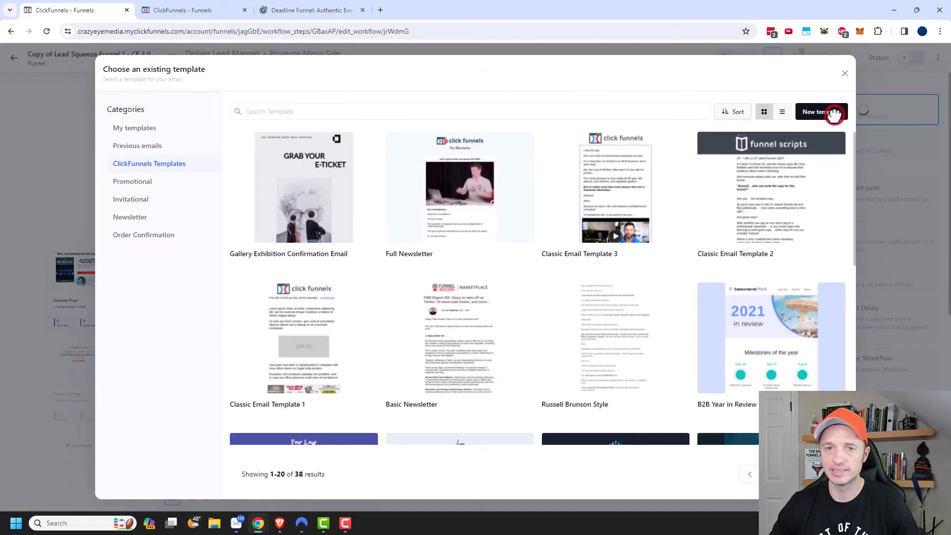
pyautogui.click(149, 128)
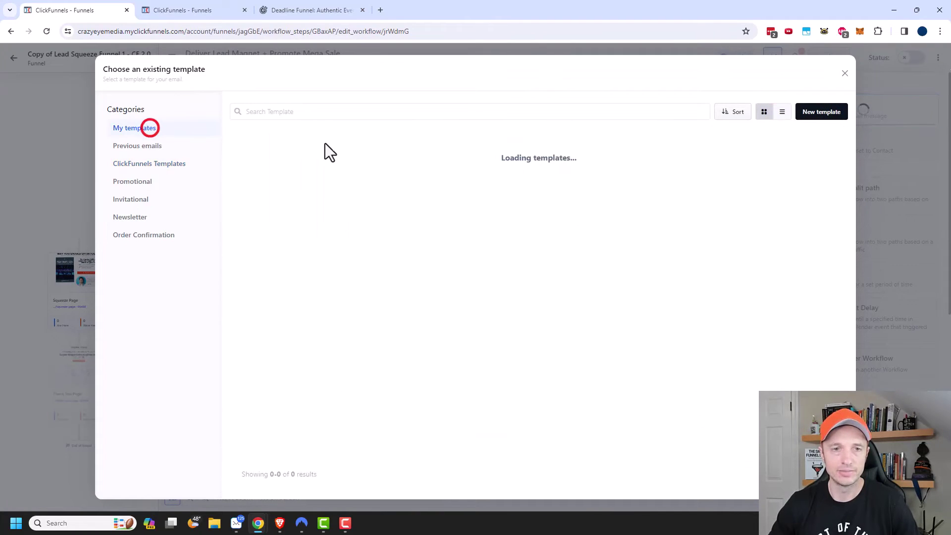
pyautogui.click(298, 183)
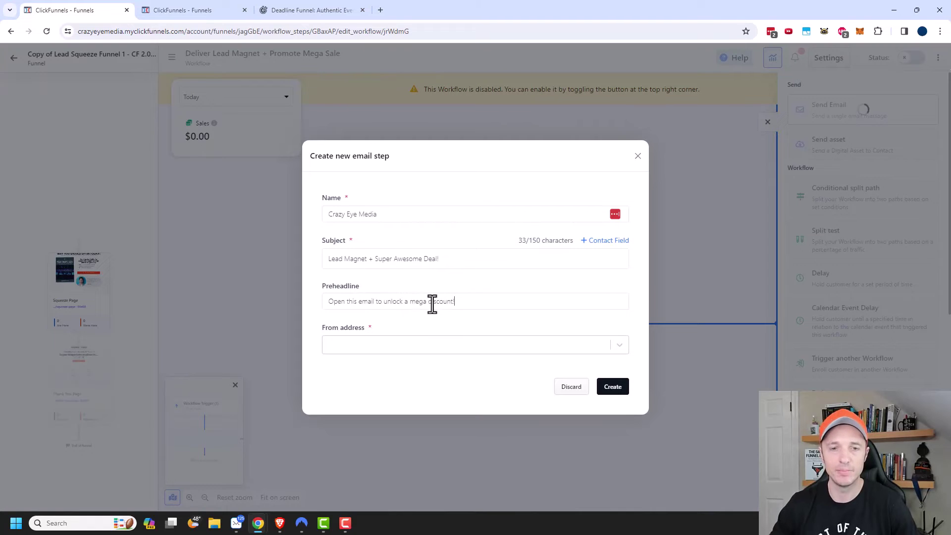
pyautogui.click(376, 345)
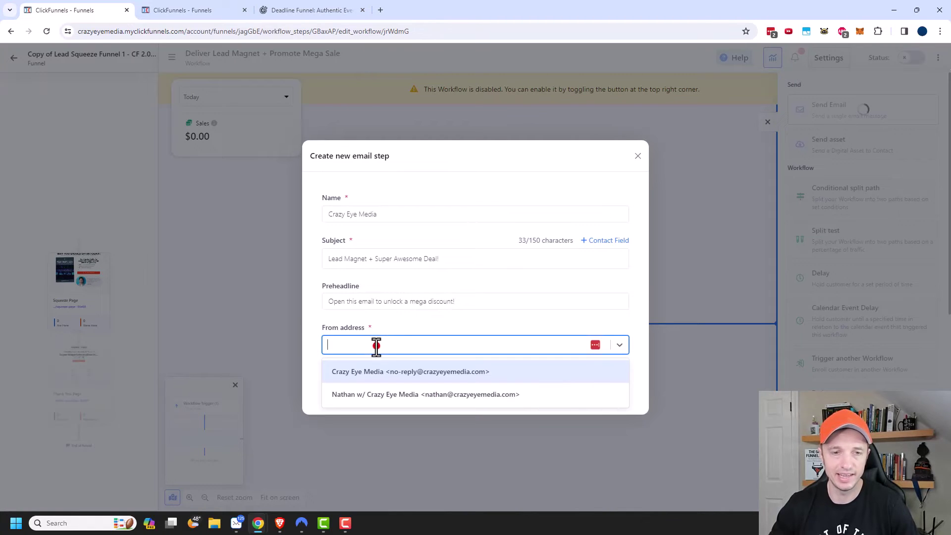
pyautogui.click(403, 394)
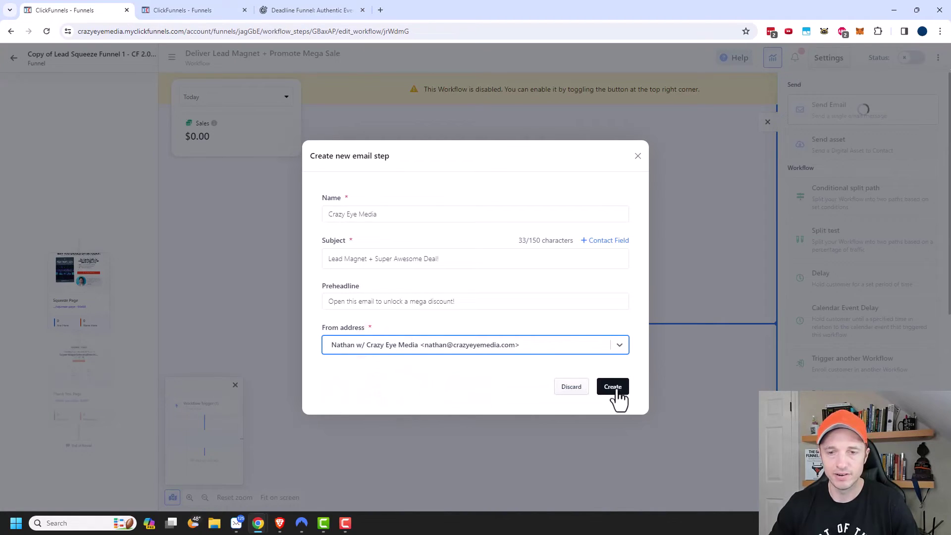
pyautogui.click(621, 387)
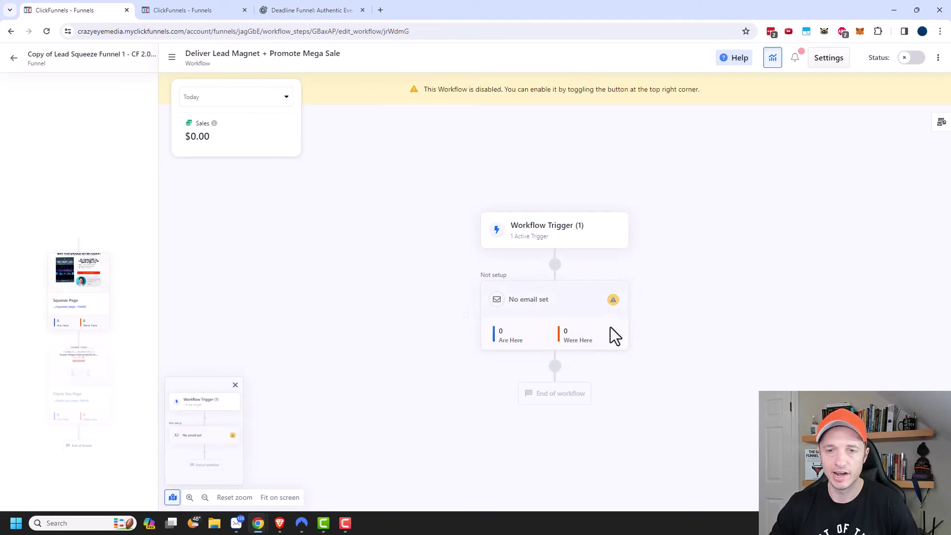
pyautogui.click(613, 301)
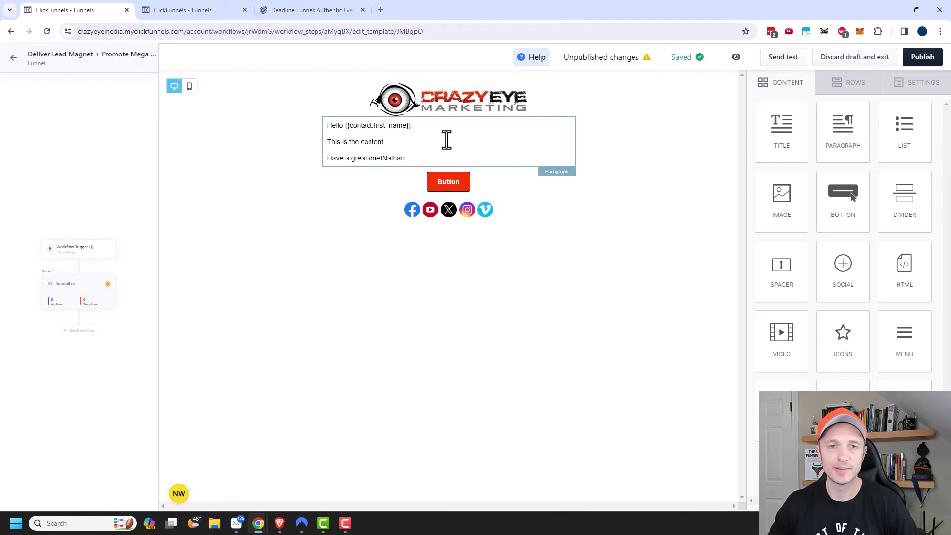
# Delete the placeholder sentence and link the download-the-lead-magnet line to '#'
pyautogui.click(446, 141)
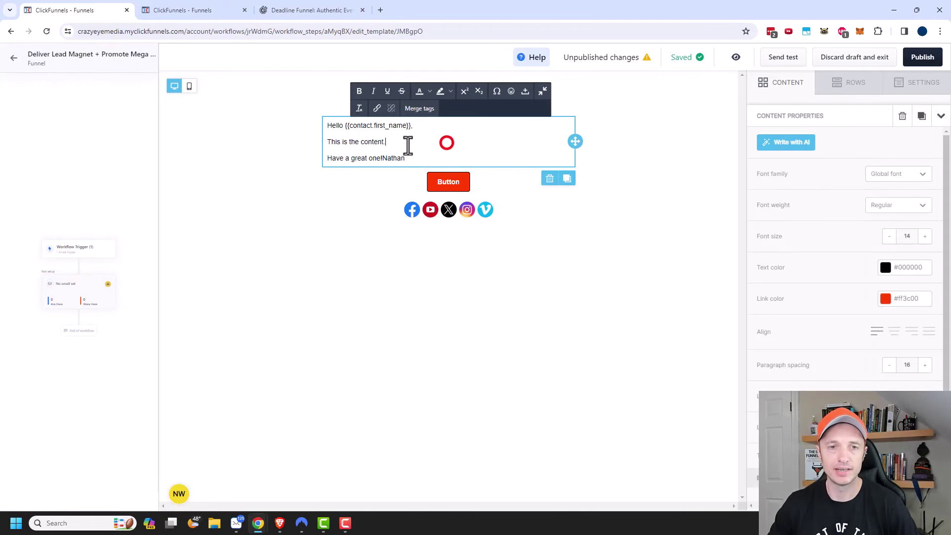
pyautogui.moveTo(407, 144); pyautogui.dragTo(329, 144)
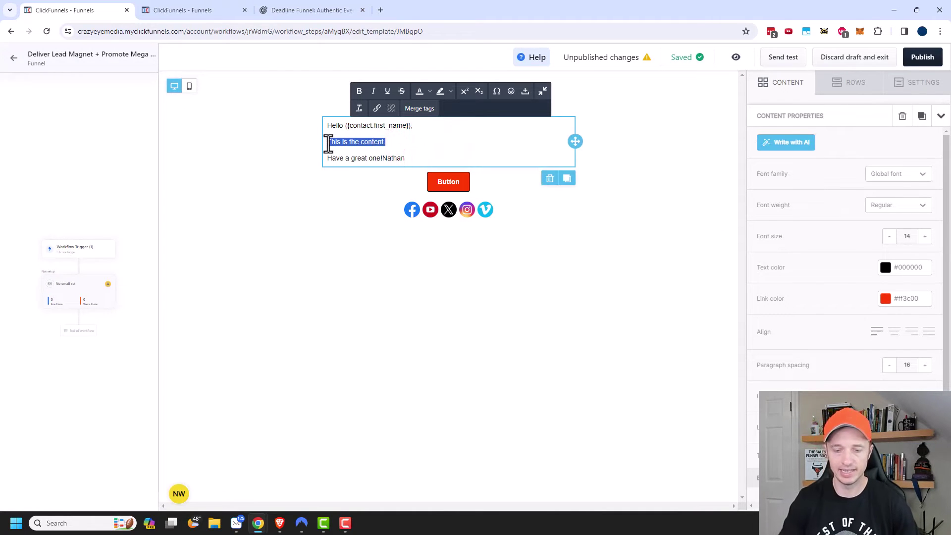
pyautogui.press('BackSpace')
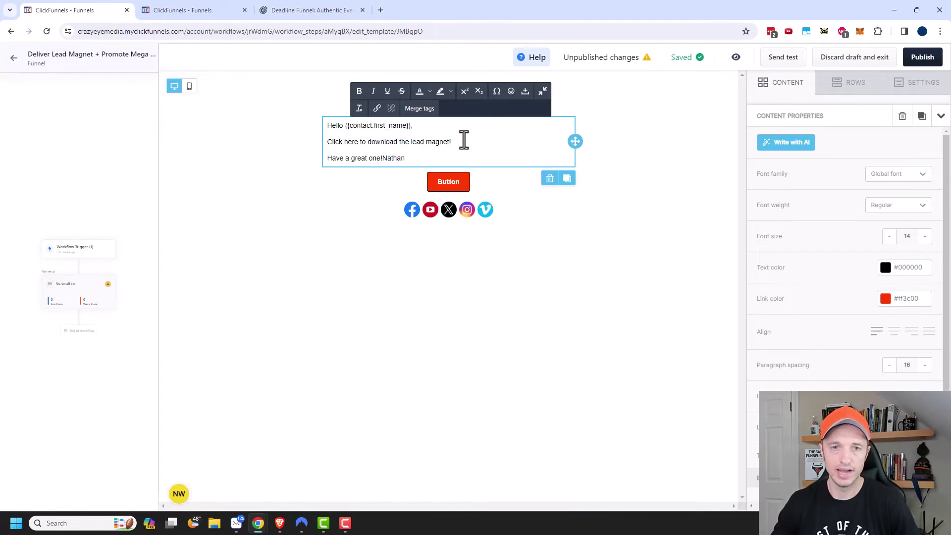
pyautogui.moveTo(462, 141); pyautogui.dragTo(327, 140)
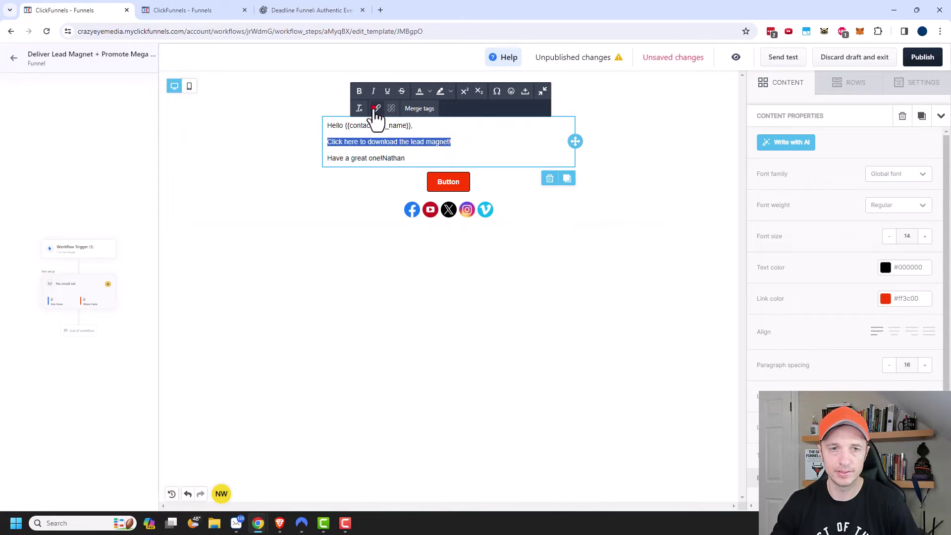
pyautogui.click(377, 108)
pyautogui.write('#')
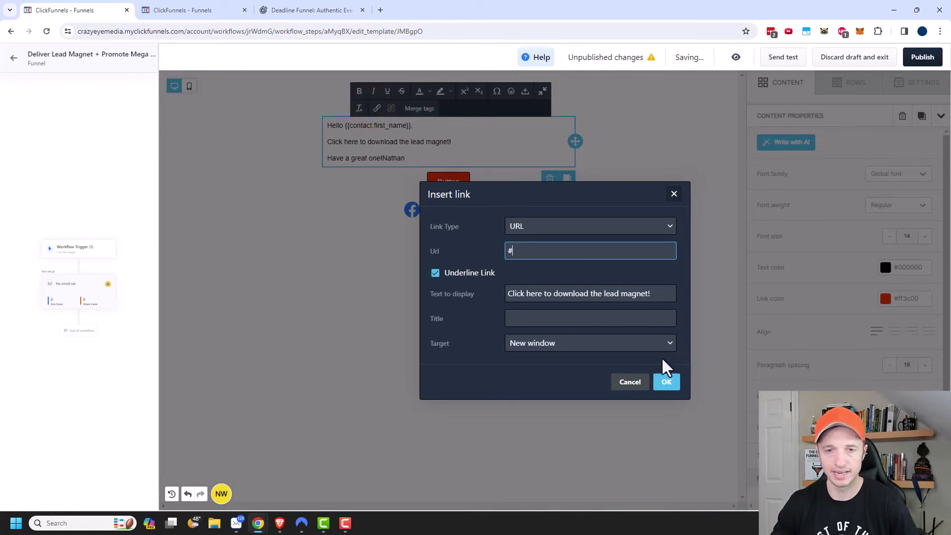
pyautogui.click(668, 380)
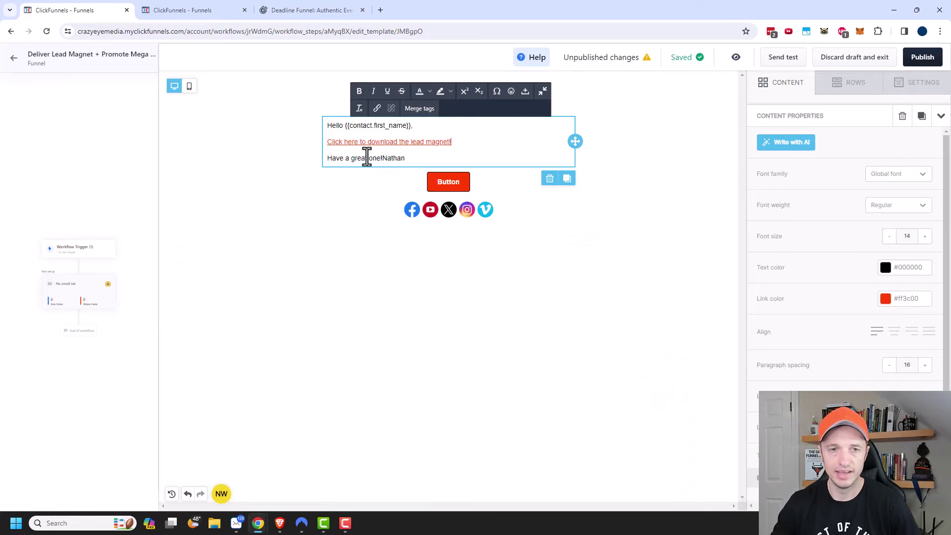
# Type the mega discount line ending 'on my ClickFunnels 2.0 course!'
pyautogui.press('Return')
pyautogui.press('Return')
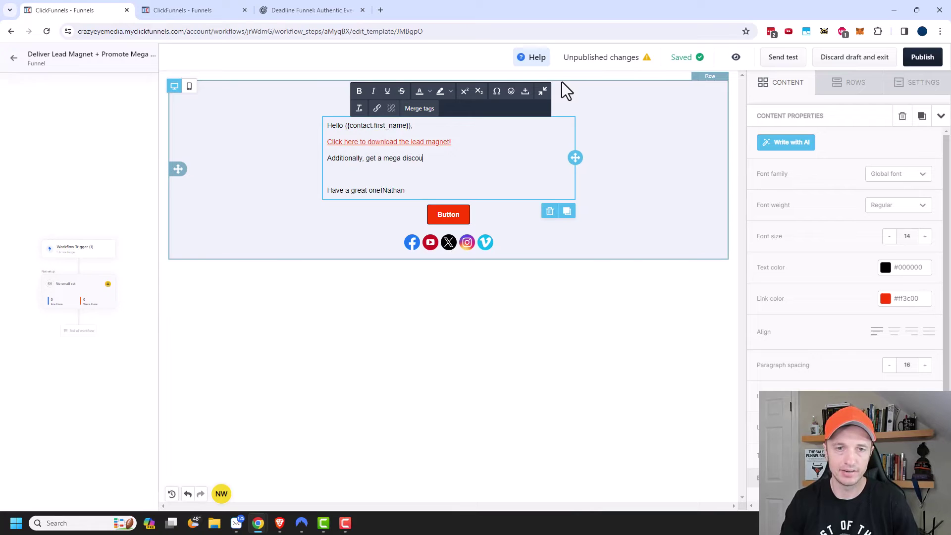
pyautogui.write('nt on my CLickFu')
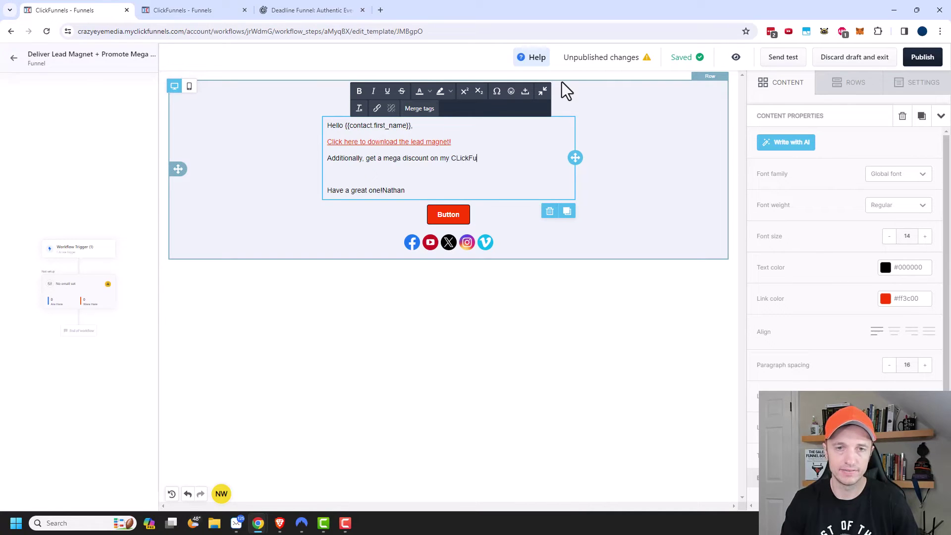
pyautogui.write('nnels 2.0 fo')
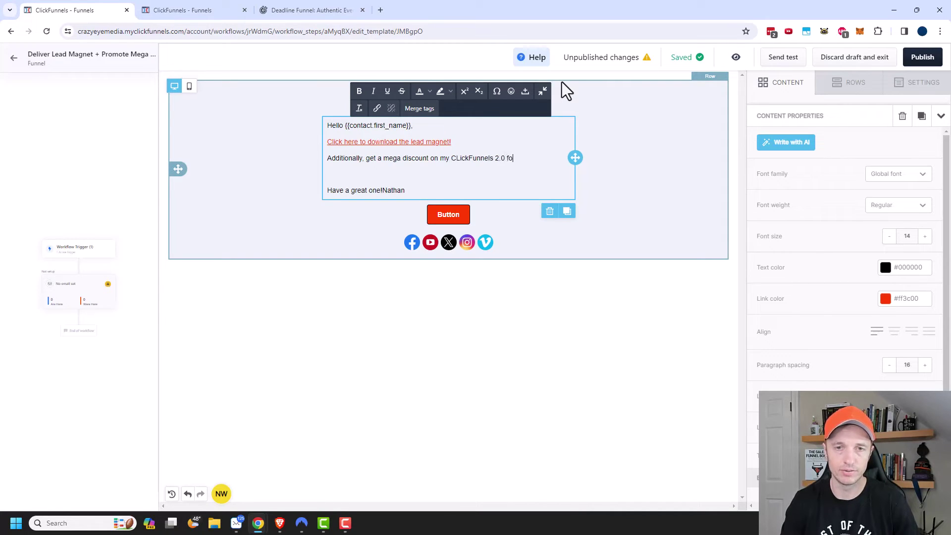
pyautogui.write('r')
pyautogui.press('BackSpace')
pyautogui.press('BackSpace')
pyautogui.press('BackSpace')
pyautogui.write('course!')
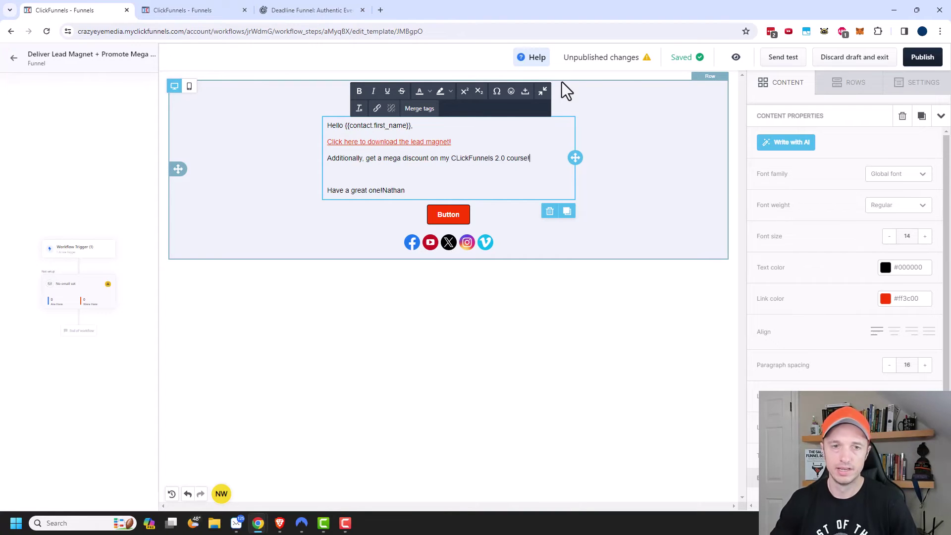
# Duplicate the text block and remove the sign-off line from the first block
pyautogui.click(567, 212)
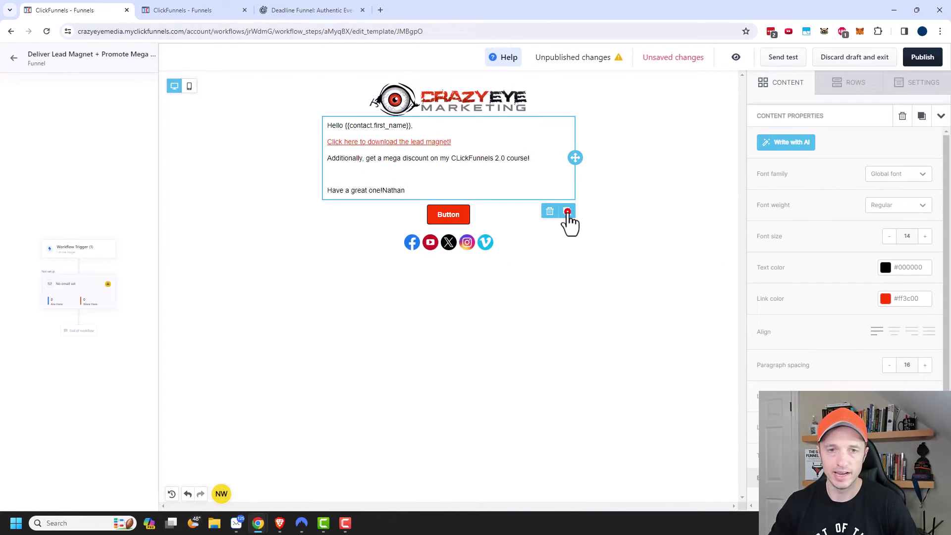
pyautogui.click(440, 186)
pyautogui.moveTo(423, 192); pyautogui.dragTo(317, 181)
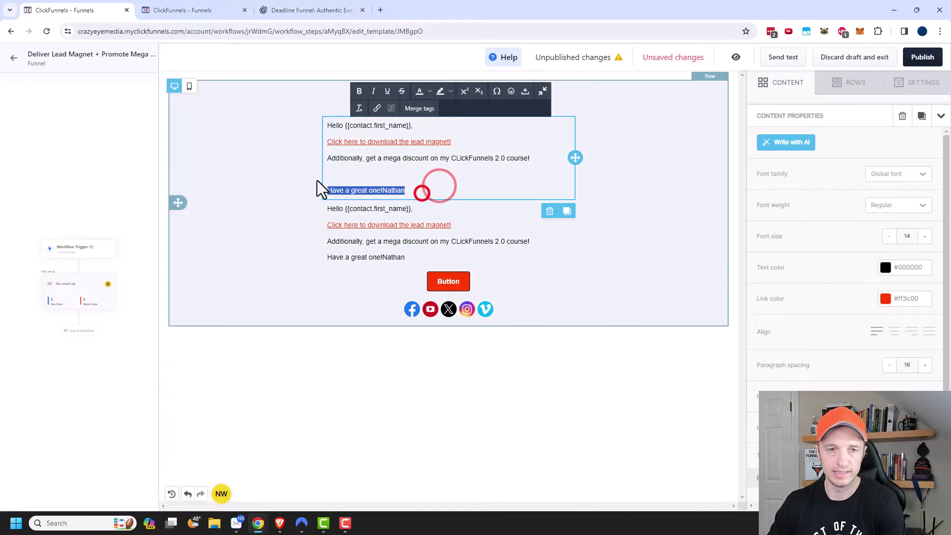
pyautogui.press('BackSpace')
pyautogui.press('BackSpace')
pyautogui.press('BackSpace')
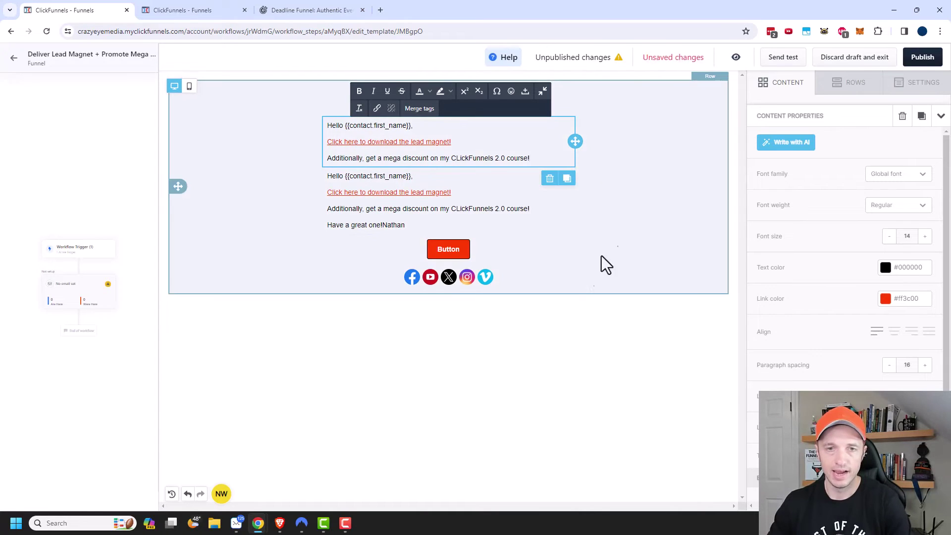
pyautogui.click(566, 331)
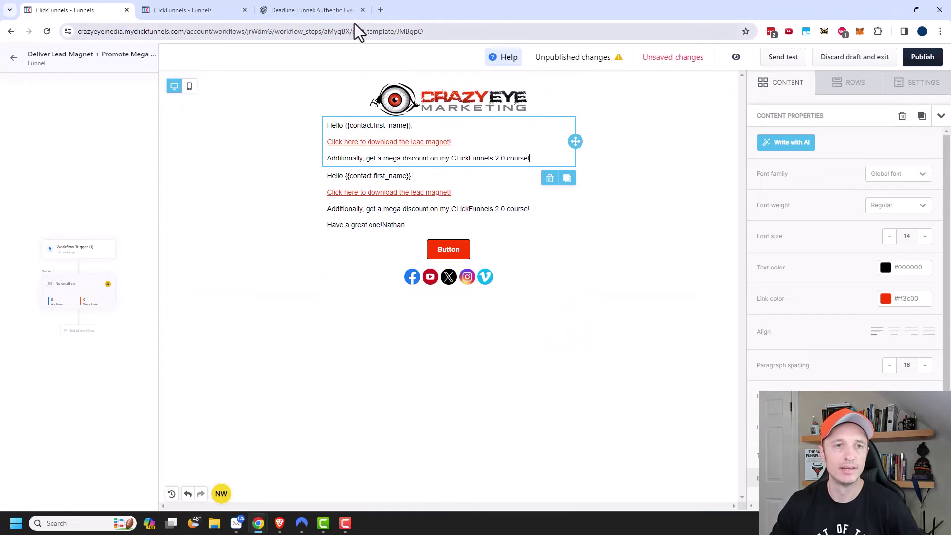
# Copy the Mega Course Sale countdown event's email embed code from Marketing > Countdown Events
pyautogui.click(187, 9)
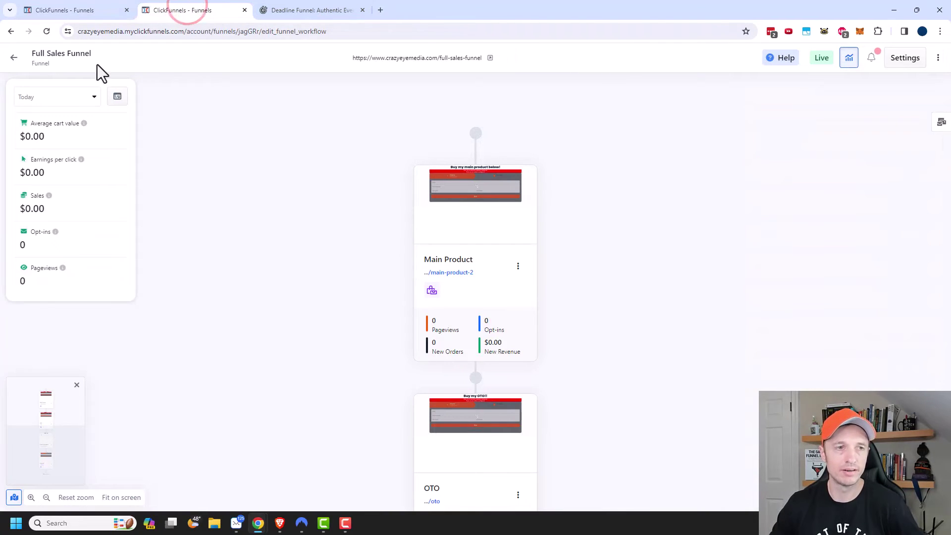
pyautogui.click(13, 57)
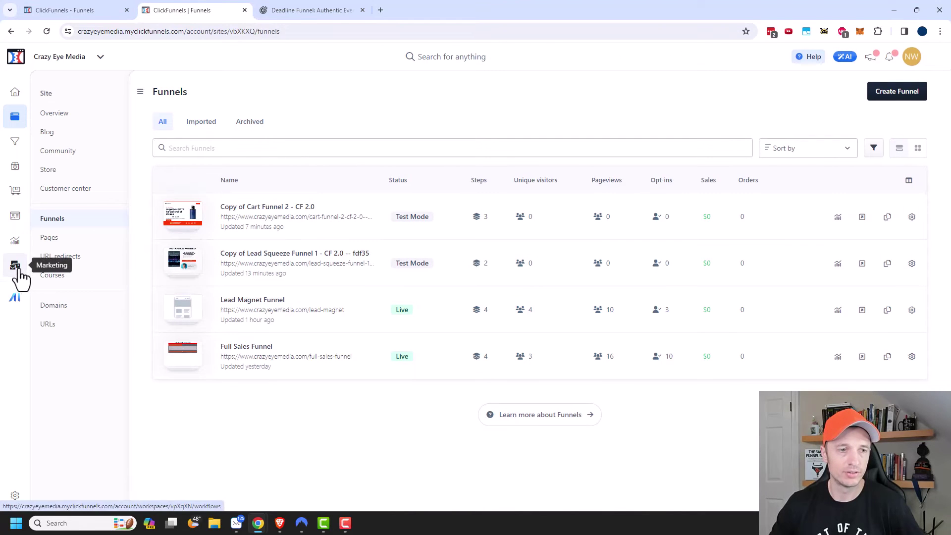
pyautogui.click(16, 266)
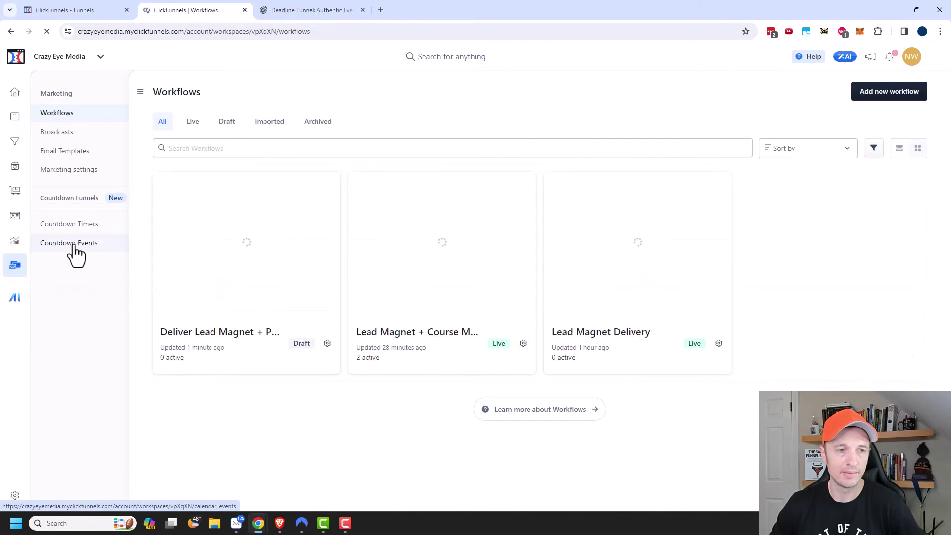
pyautogui.click(73, 245)
pyautogui.click(196, 205)
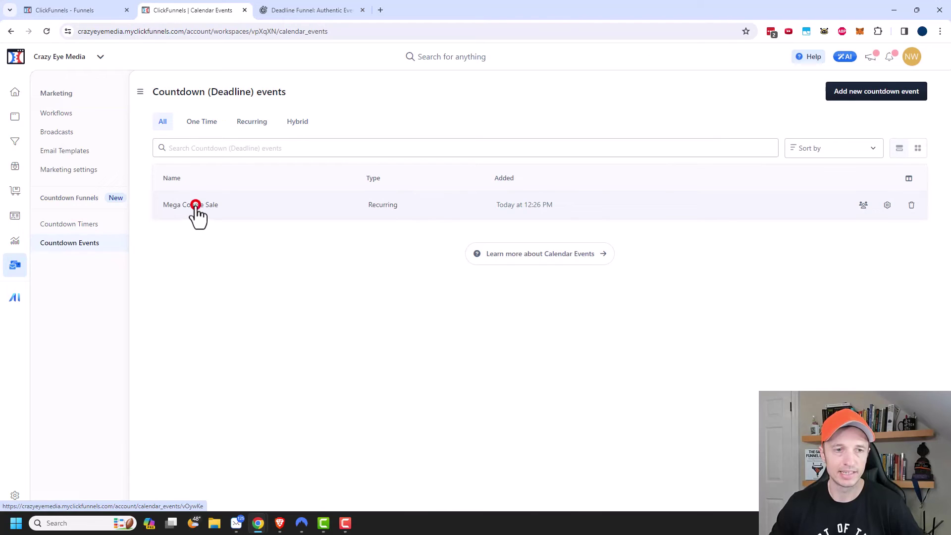
pyautogui.scroll(-5, 703, 327)
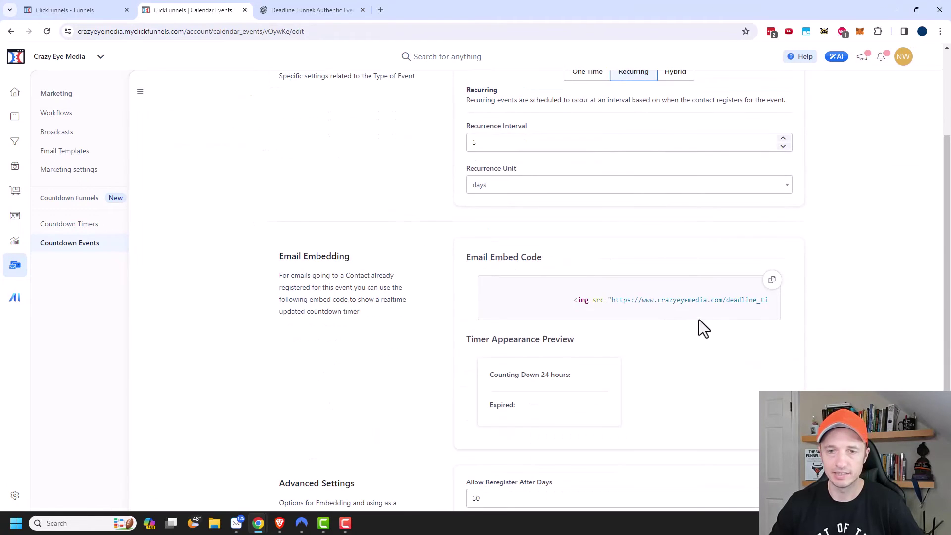
pyautogui.click(772, 281)
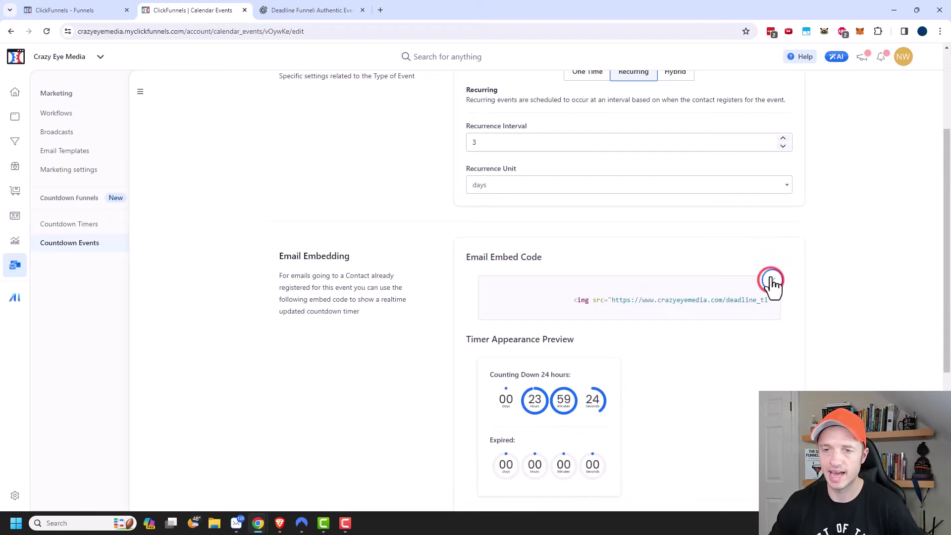
pyautogui.click(88, 10)
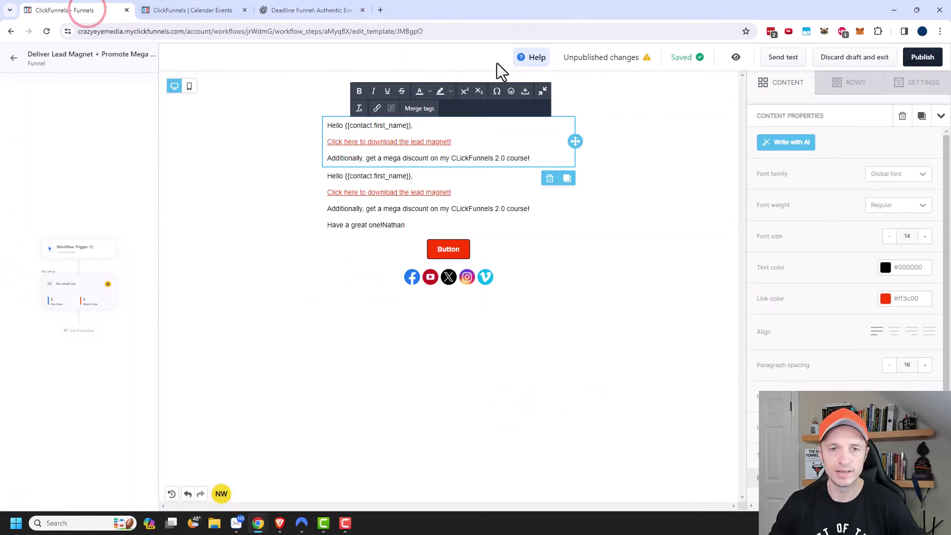
# Add an HTML block below the discount line and replace its code with the countdown embed code
pyautogui.click(632, 339)
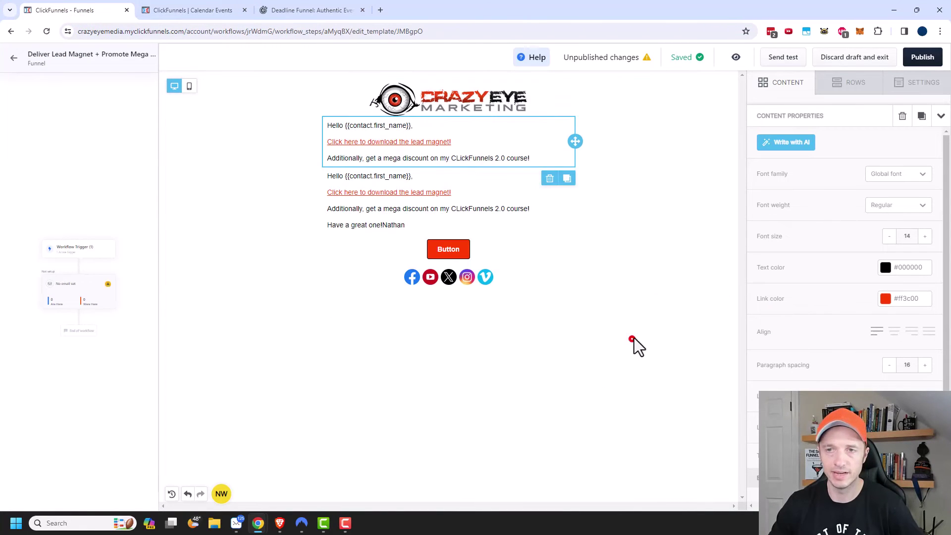
pyautogui.click(780, 85)
pyautogui.moveTo(905, 275); pyautogui.dragTo(462, 170)
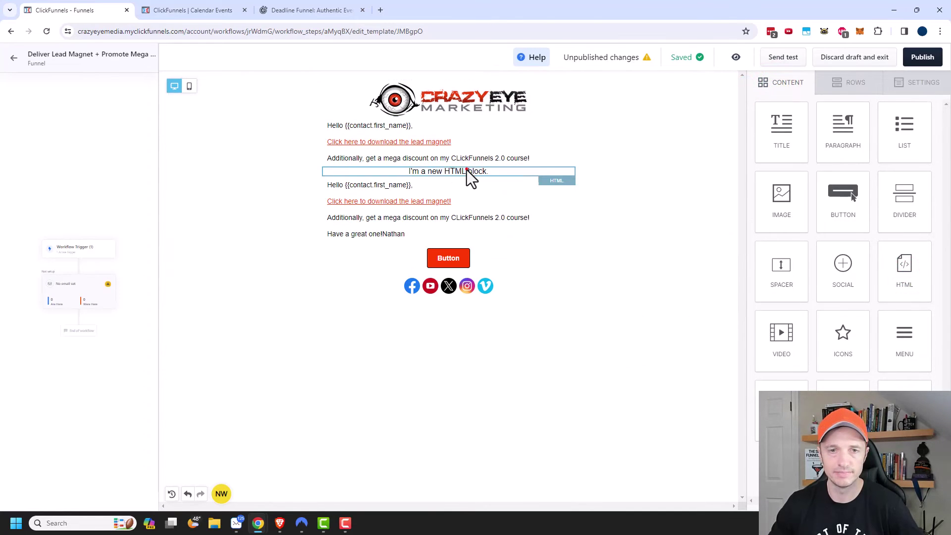
pyautogui.click(467, 171)
pyautogui.click(881, 139)
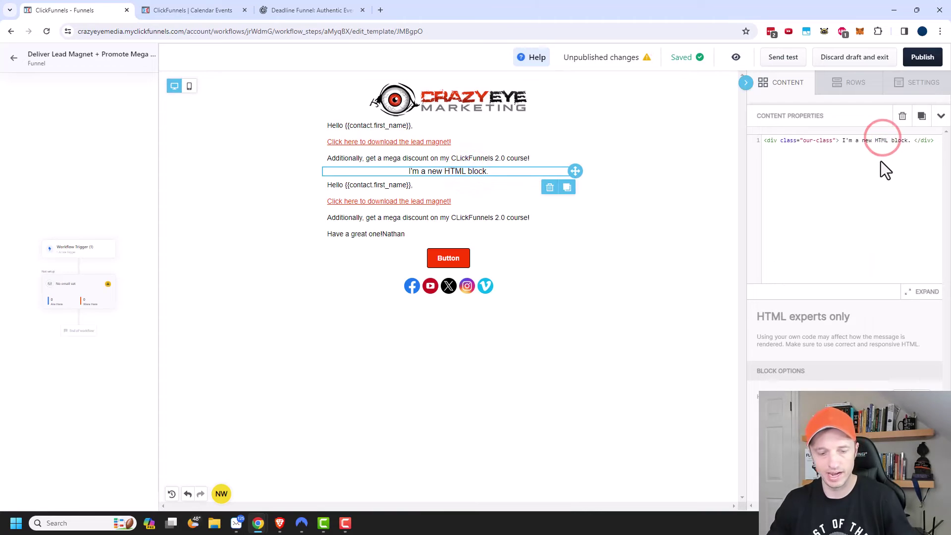
pyautogui.hotkey('ctrl', 'a')
pyautogui.hotkey('ctrl', 'v')
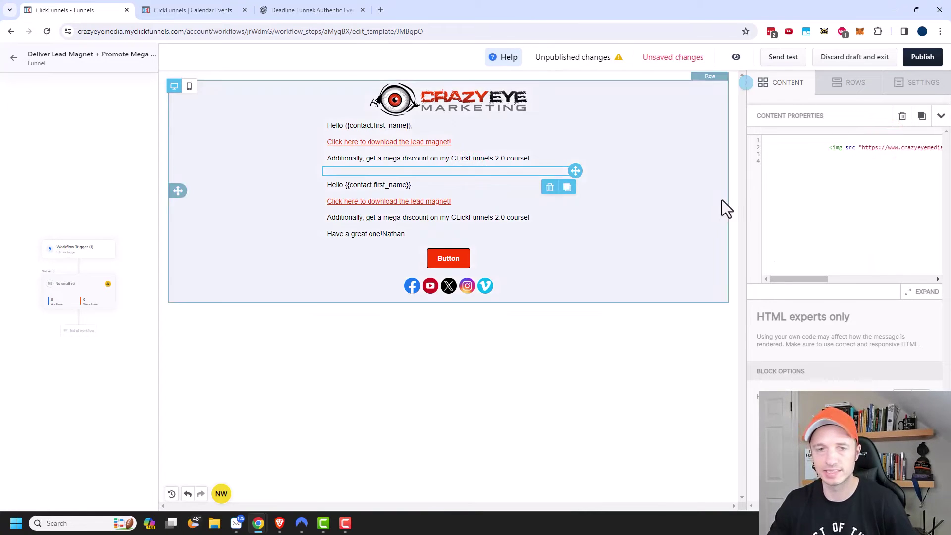
# Check the pasted code against the event's embed code, including the {{contact.id}} merge tag
pyautogui.click(195, 9)
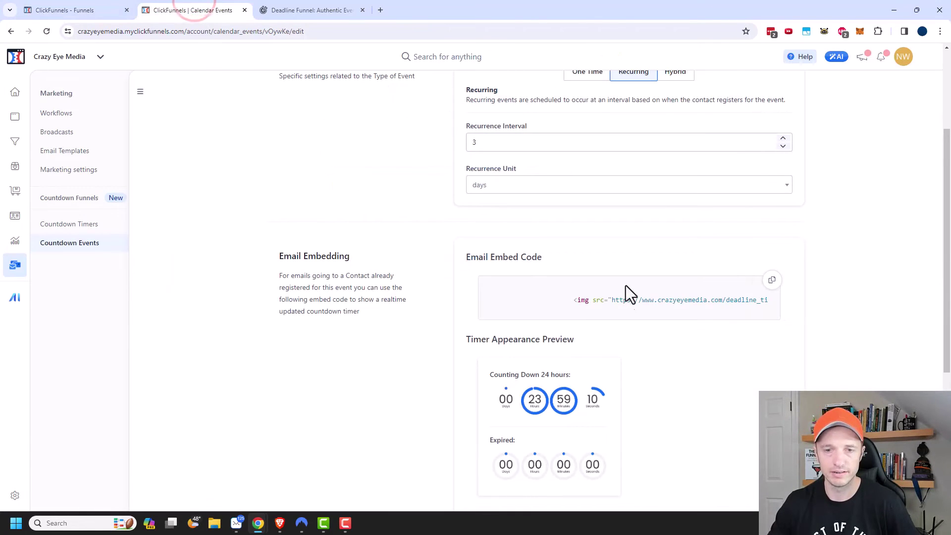
pyautogui.click(115, 7)
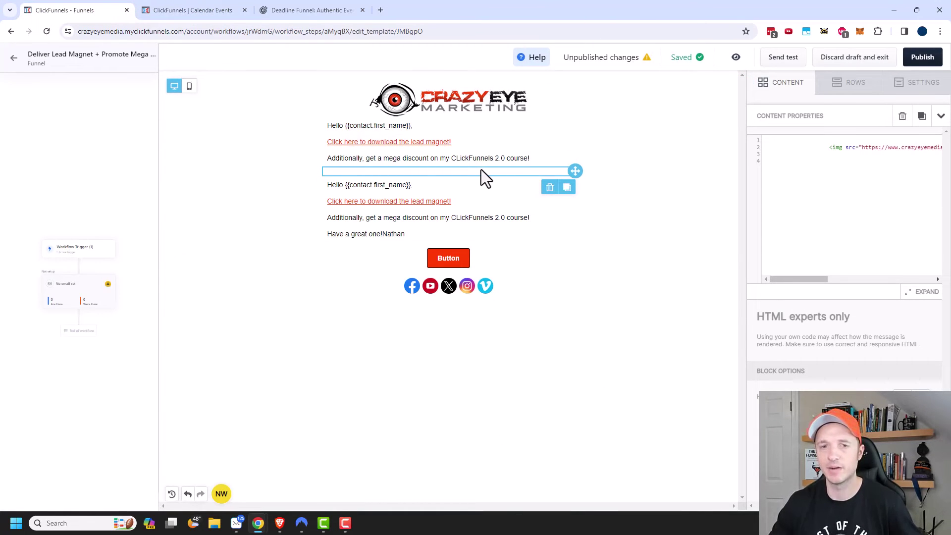
pyautogui.moveTo(800, 279); pyautogui.dragTo(865, 277)
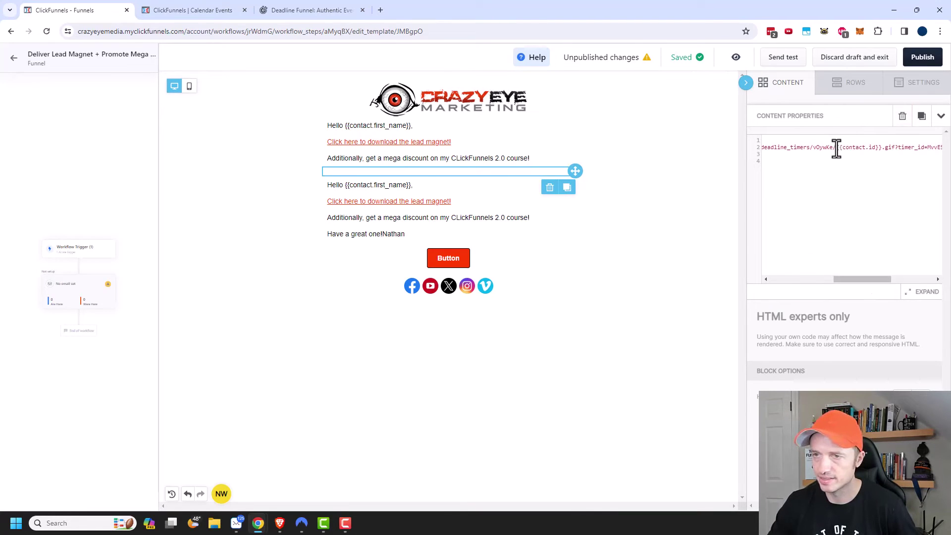
pyautogui.moveTo(837, 147); pyautogui.dragTo(880, 147)
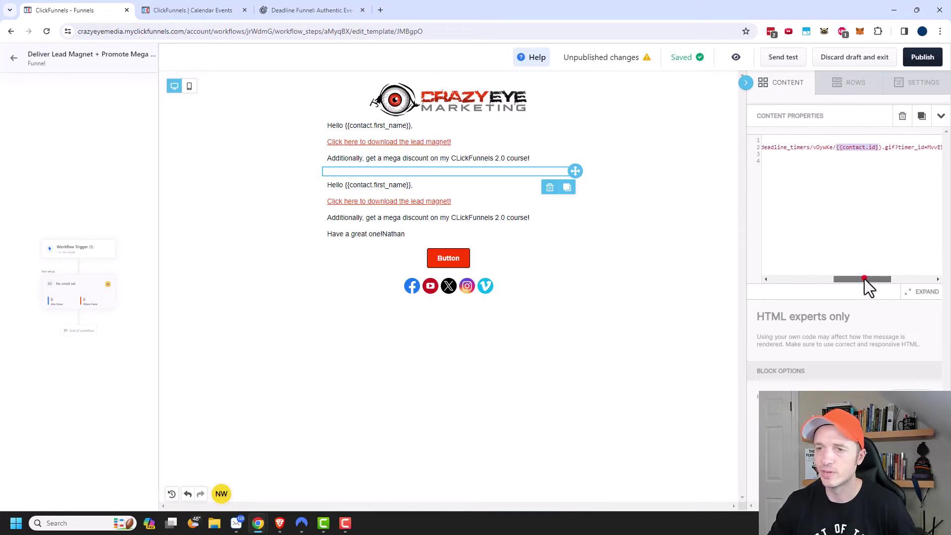
pyautogui.moveTo(865, 279); pyautogui.dragTo(923, 279)
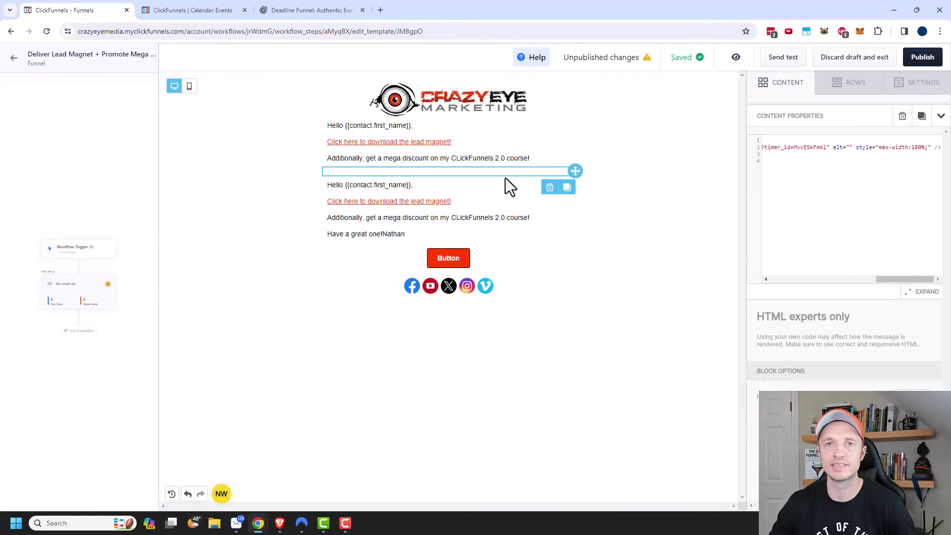
pyautogui.click(628, 328)
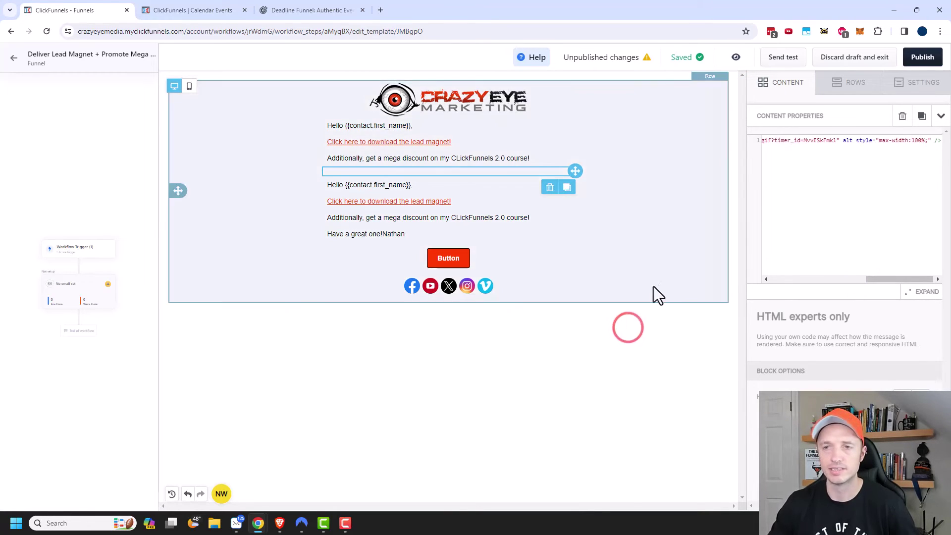
pyautogui.click(787, 83)
# Delete the repeated paragraphs and leftover empty line from the second text block
pyautogui.click(492, 203)
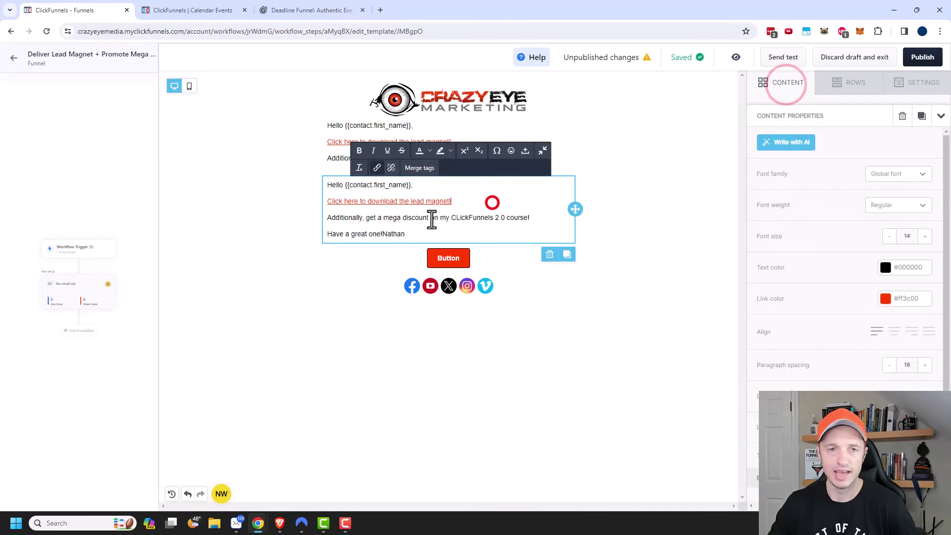
pyautogui.click(526, 218)
pyautogui.hotkey('shift', 'Up')
pyautogui.hotkey('shift', 'Up')
pyautogui.hotkey('shift', 'Up')
pyautogui.press('BackSpace')
pyautogui.press('Delete')
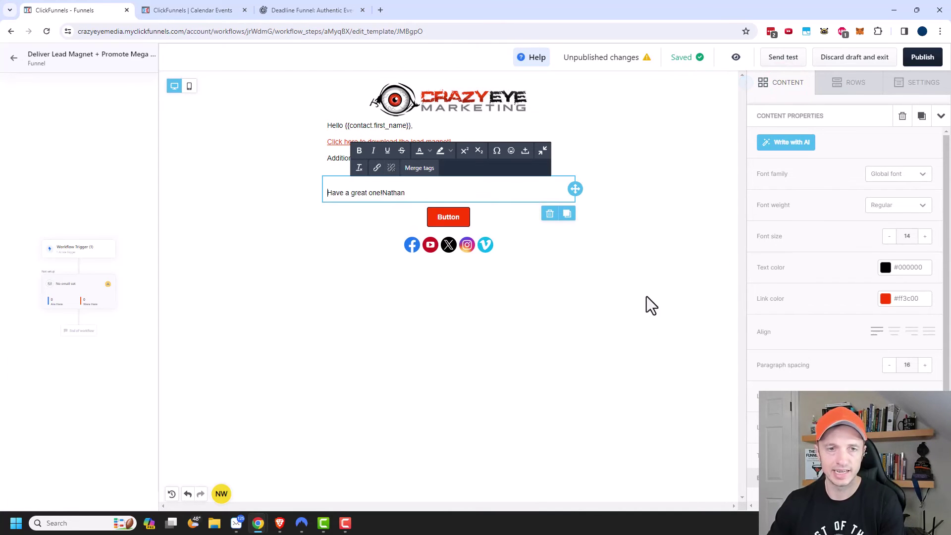
# Move the button above the sign-off and label it 'Go Buy the Course!'
pyautogui.click(495, 217)
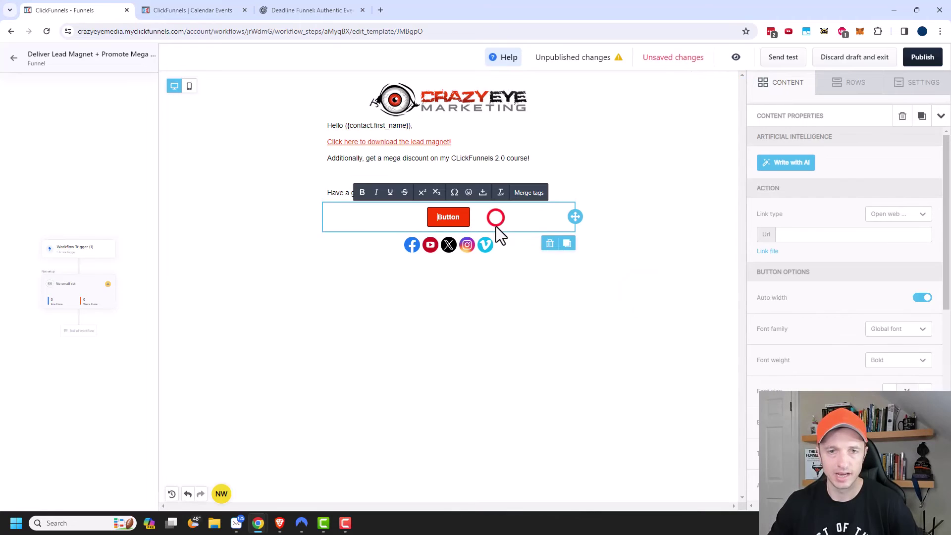
pyautogui.moveTo(576, 217); pyautogui.dragTo(478, 186)
pyautogui.click(453, 195)
pyautogui.doubleClick(453, 193)
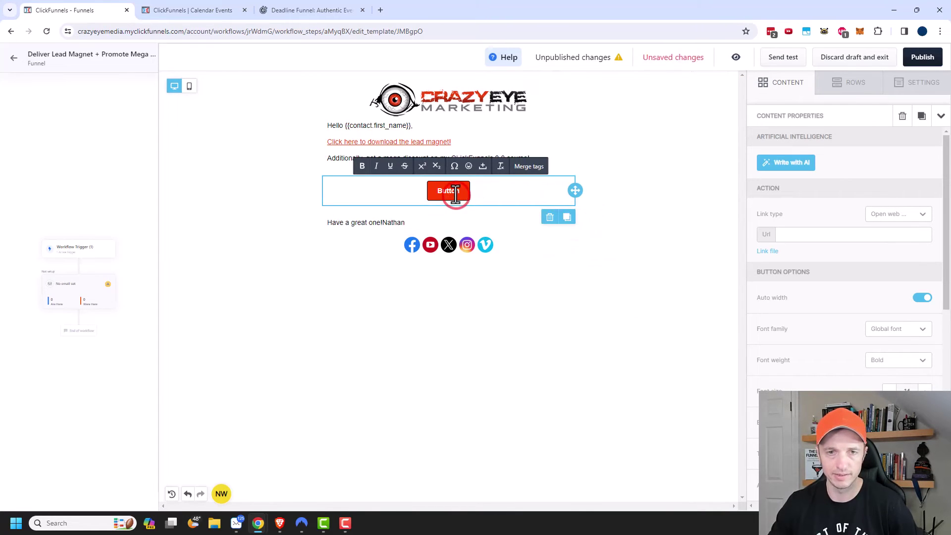
pyautogui.write('Go Buy')
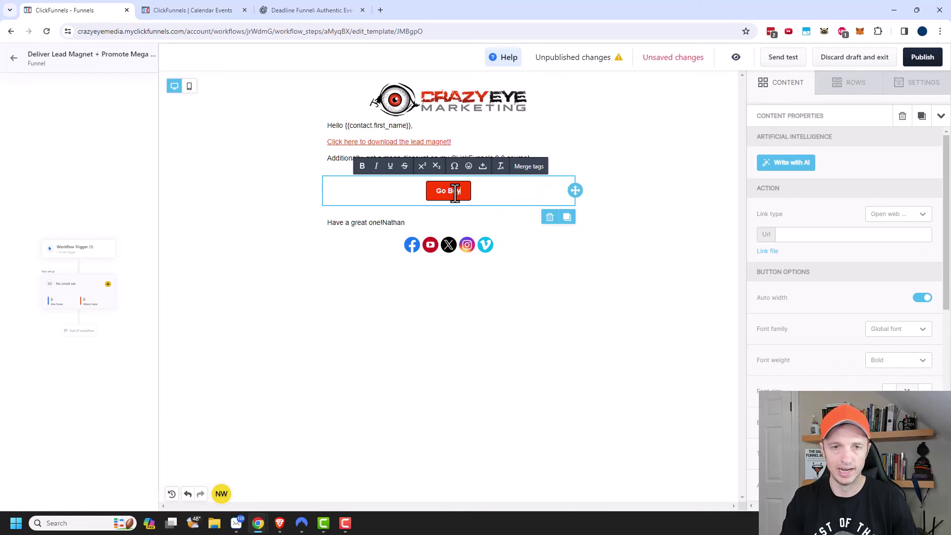
pyautogui.write(' the Course!')
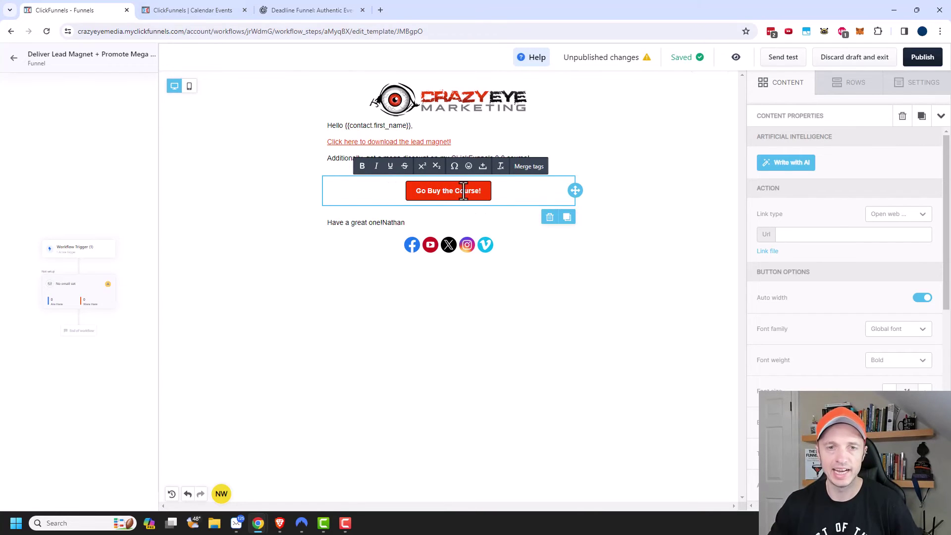
pyautogui.click(229, 11)
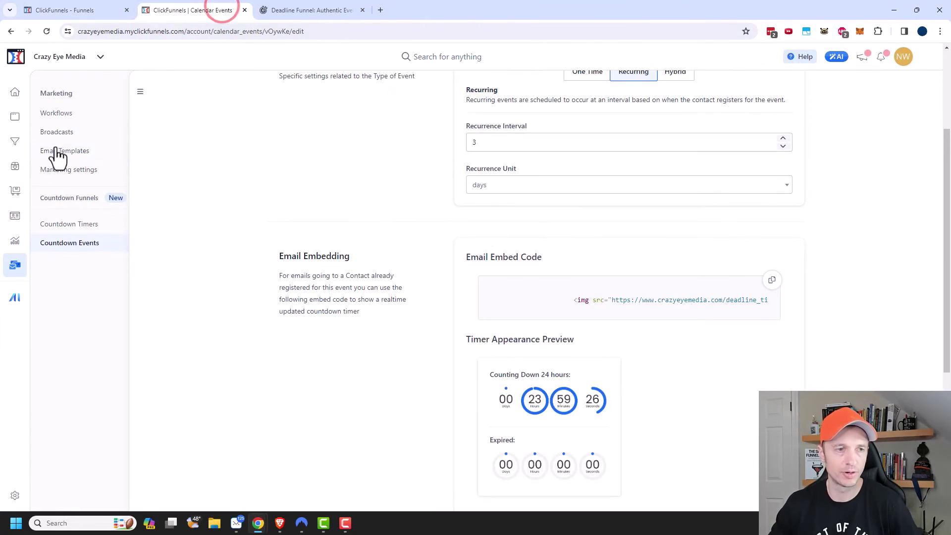
# Copy the public URL of the Copy of Cart Funnel 2 funnel
pyautogui.click(14, 141)
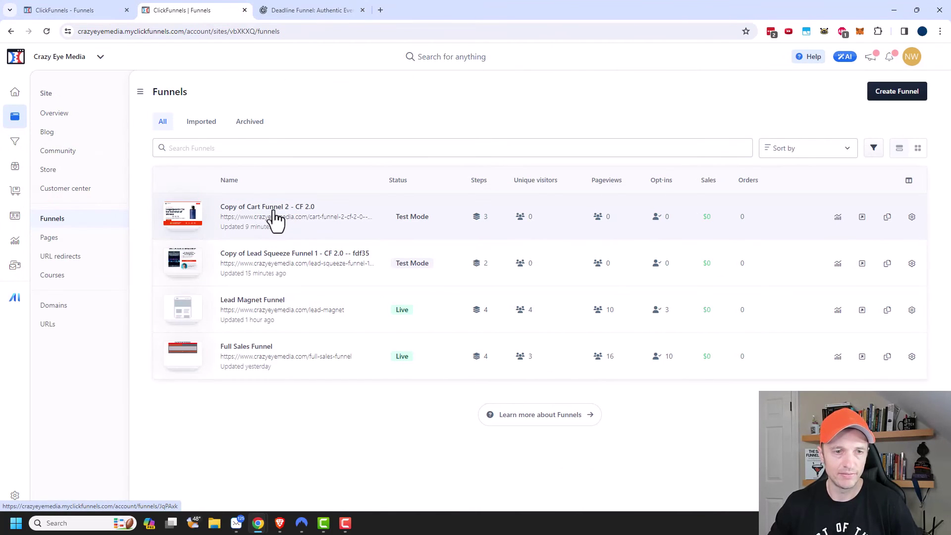
pyautogui.click(273, 209)
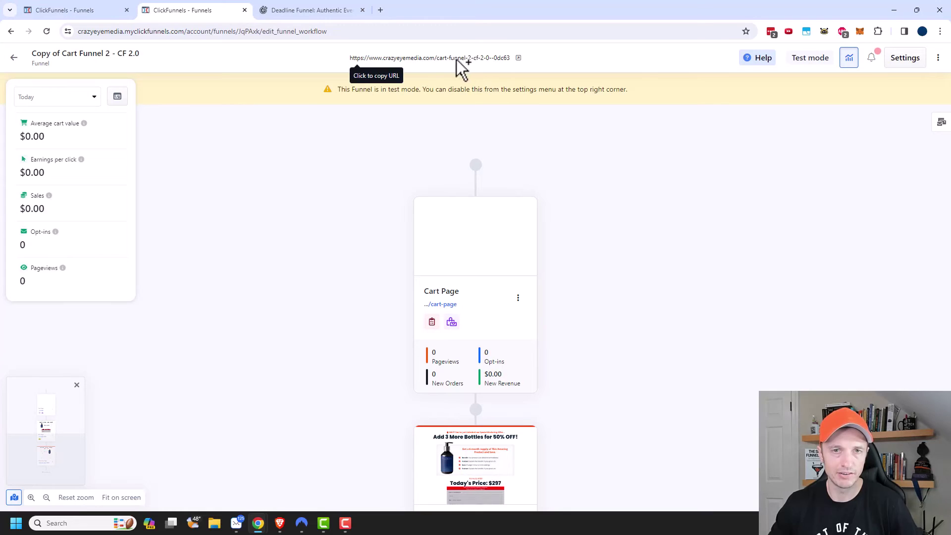
pyautogui.click(457, 59)
pyautogui.click(70, 10)
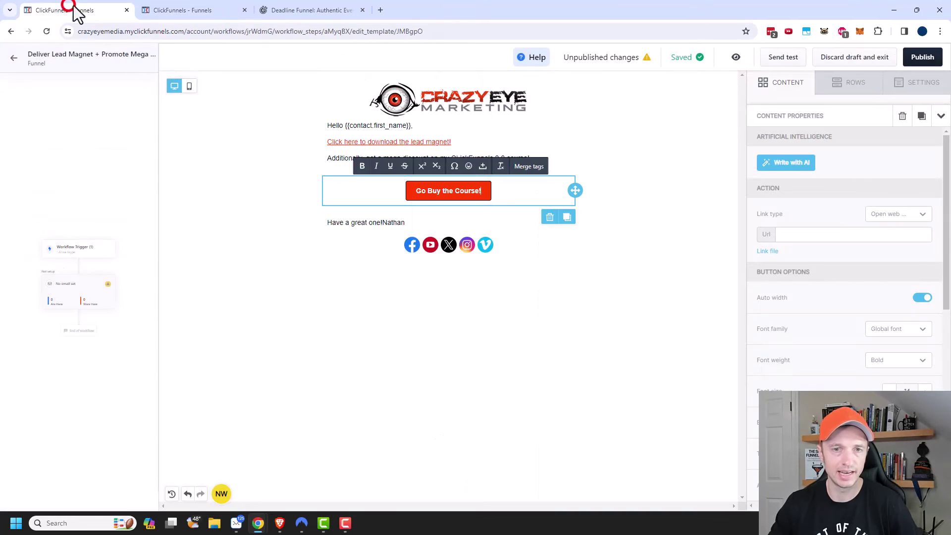
# Link the Go Buy the Course! button to the cart funnel URL and split the sign-off onto two lines
pyautogui.click(442, 191)
pyautogui.click(812, 236)
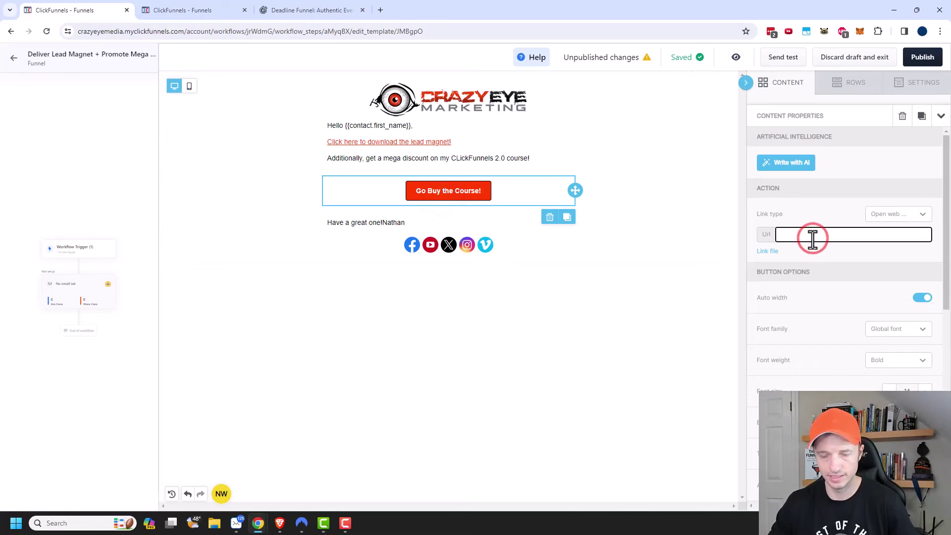
pyautogui.hotkey('ctrl', 'v')
pyautogui.click(664, 314)
pyautogui.click(380, 222)
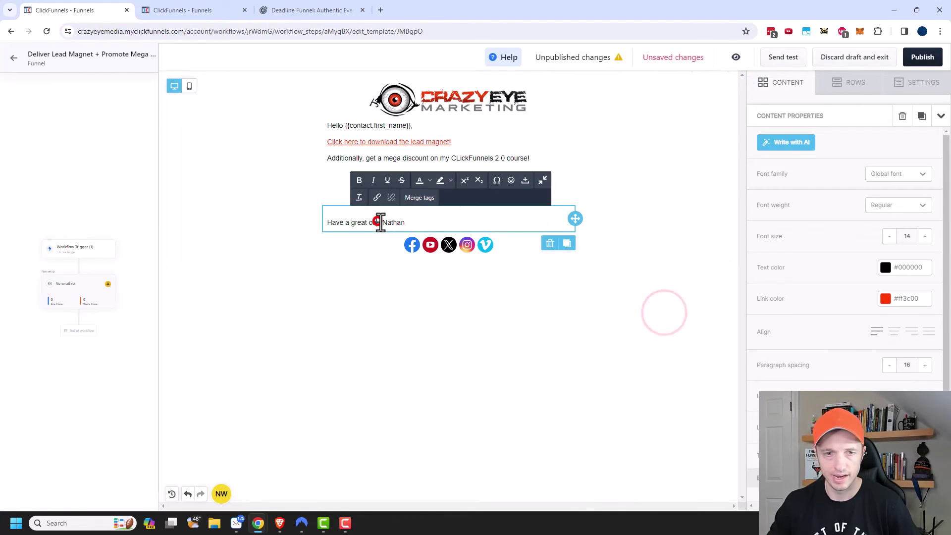
pyautogui.press('Return')
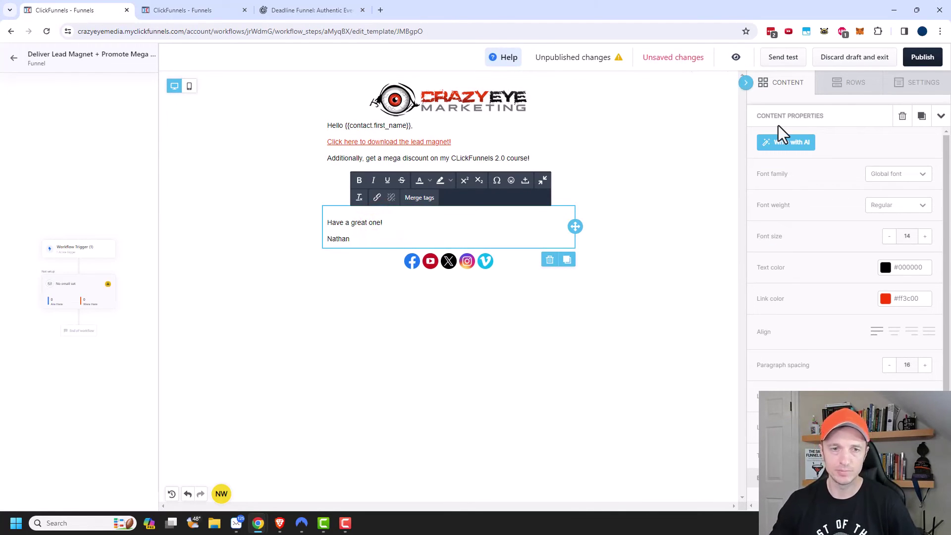
pyautogui.click(710, 338)
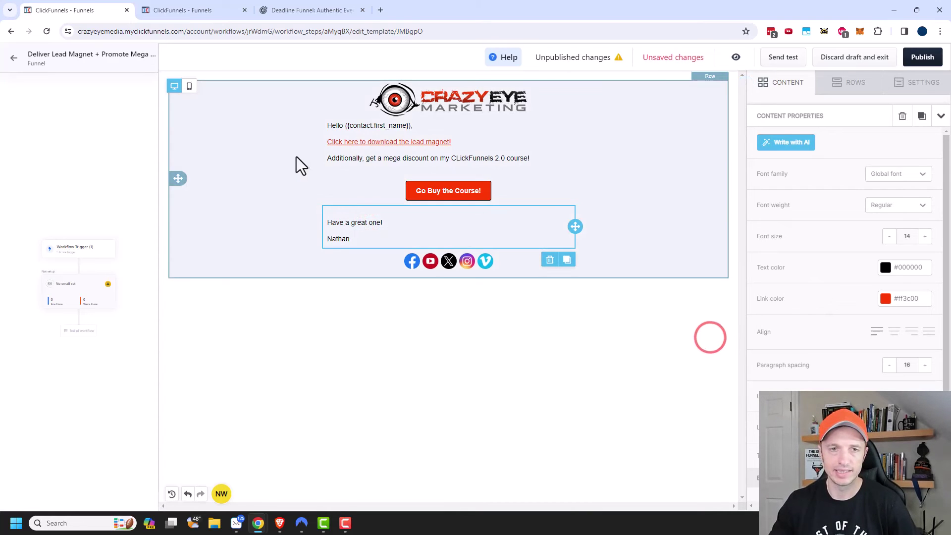
# Publish the email and add a Delay step after it in the workflow
pyautogui.click(917, 58)
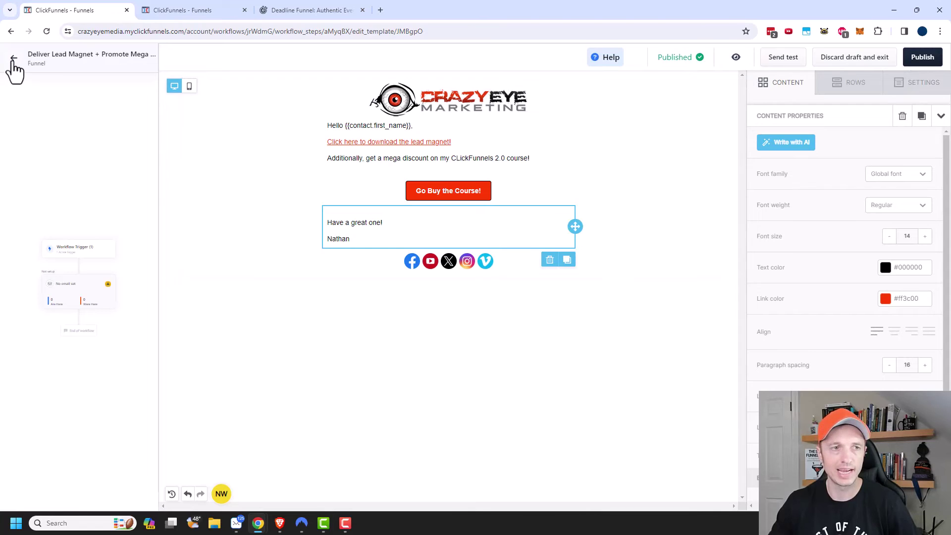
pyautogui.click(14, 59)
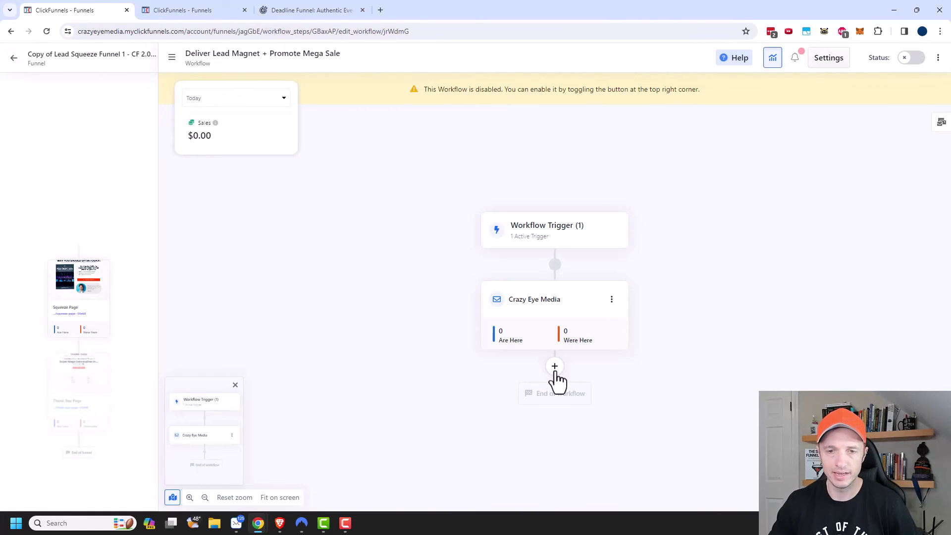
pyautogui.click(555, 368)
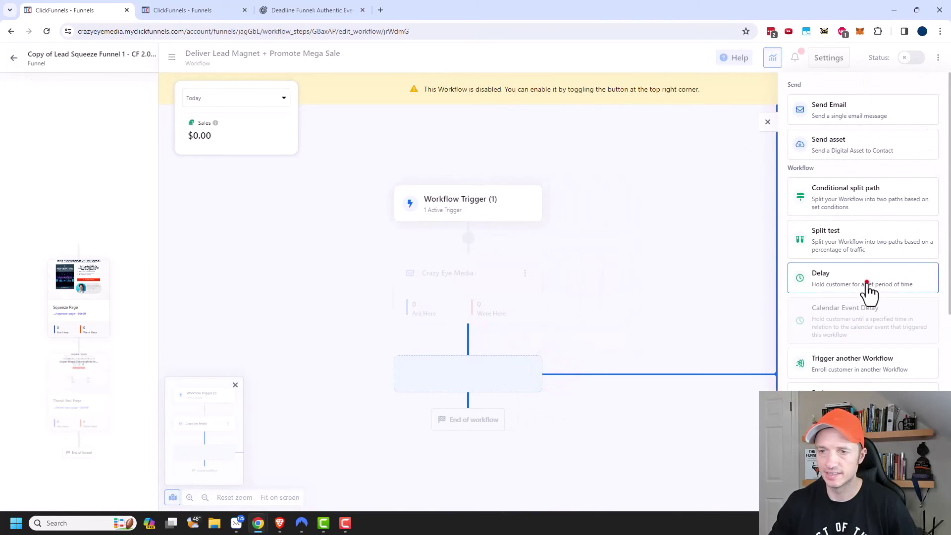
pyautogui.click(868, 286)
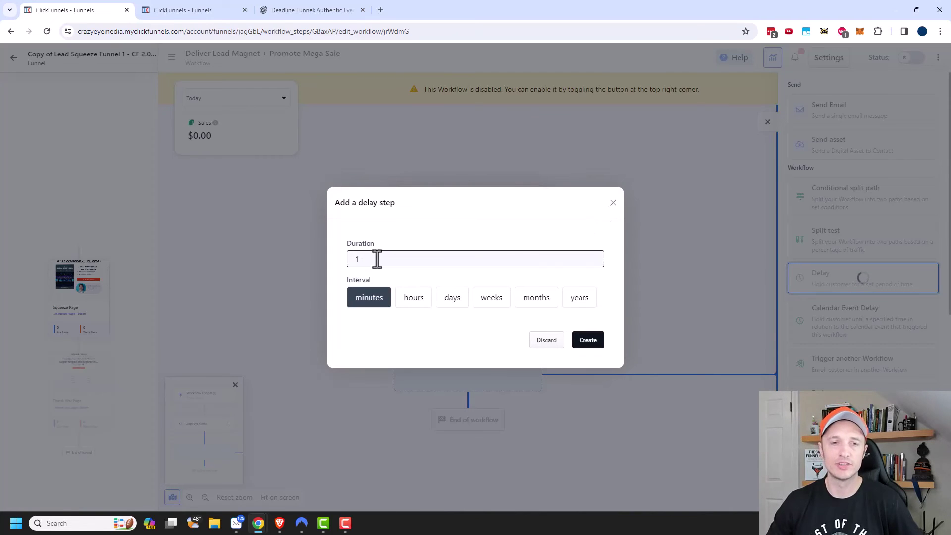
# Create a 1-day delay after the email and enable the workflow
pyautogui.click(397, 259)
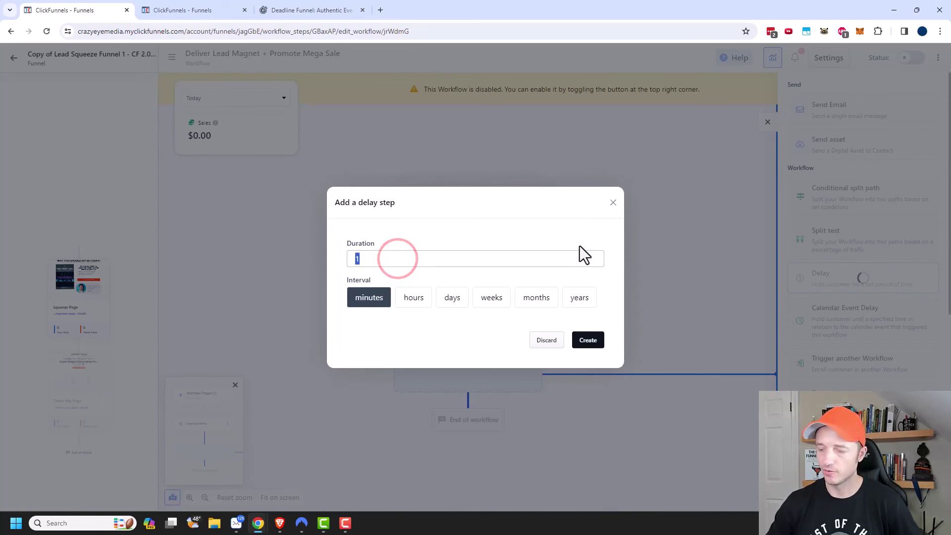
pyautogui.click(453, 300)
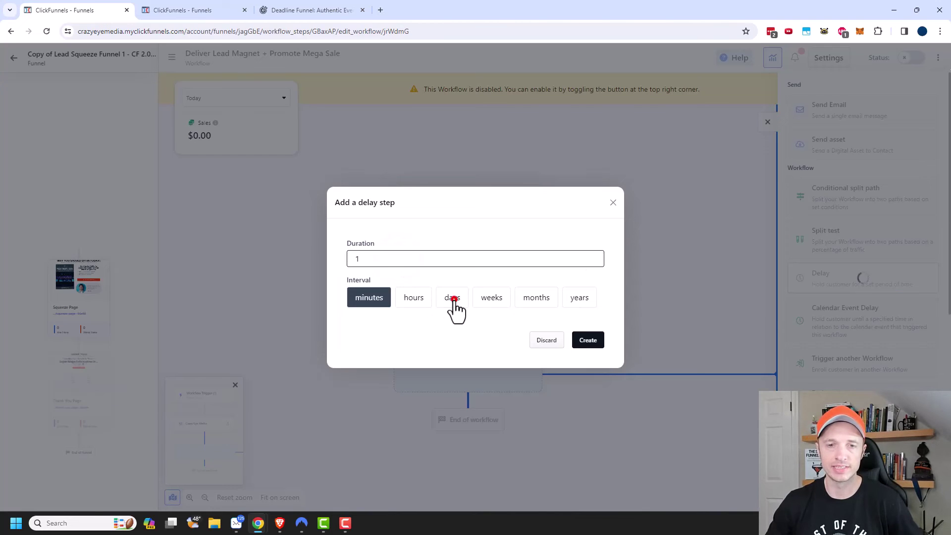
pyautogui.click(591, 342)
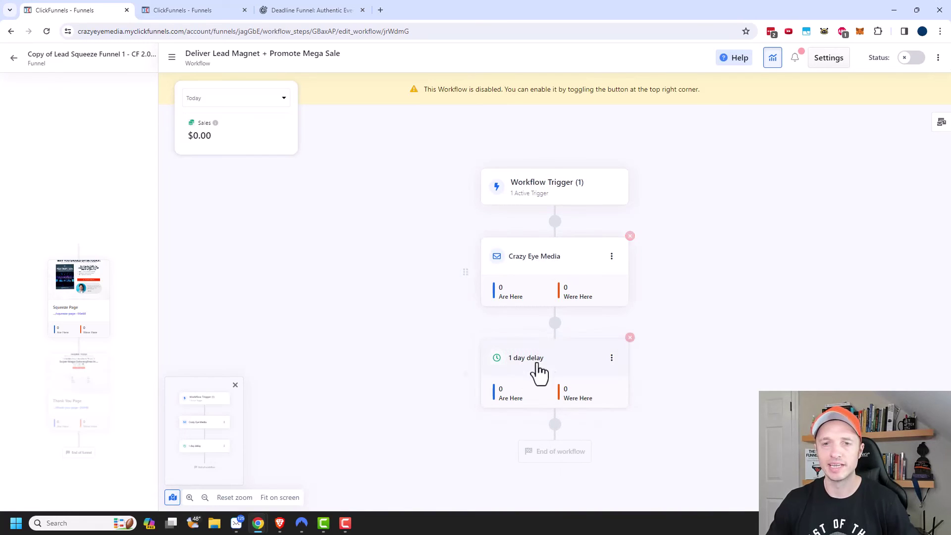
pyautogui.click(905, 58)
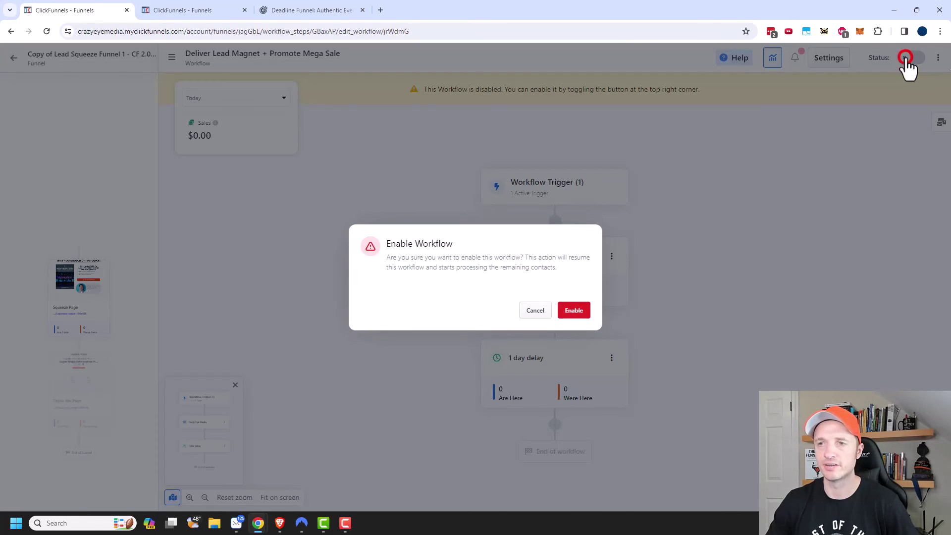
pyautogui.click(575, 312)
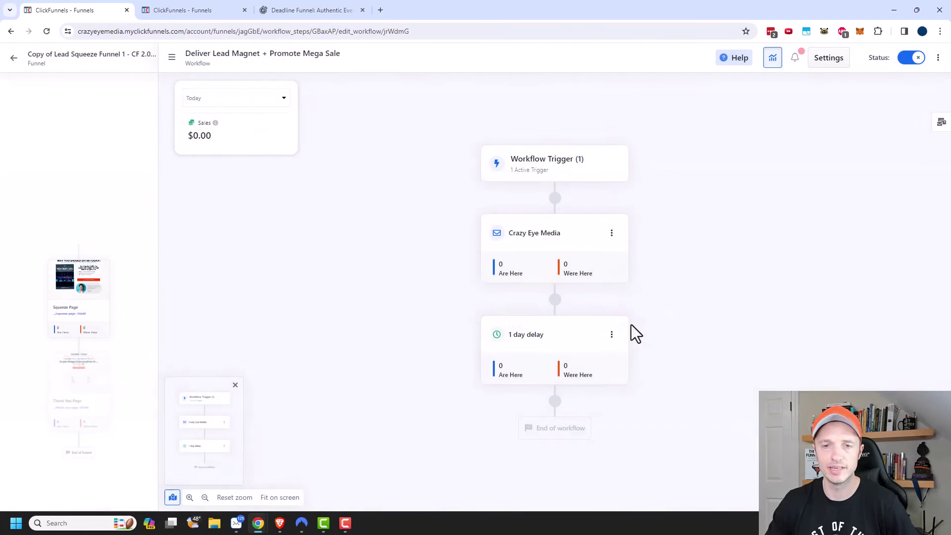
pyautogui.click(14, 58)
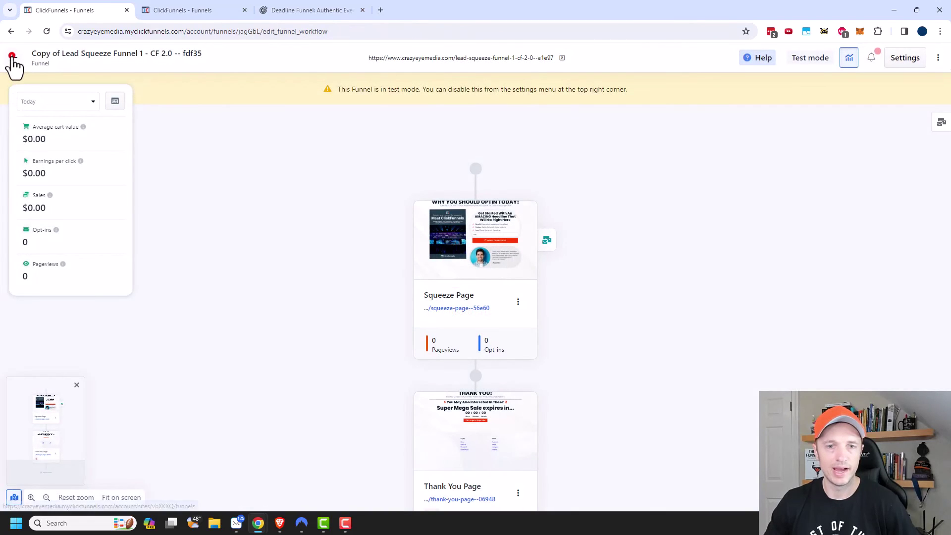
# Copy the public URL of the Copy of Lead Squeeze Funnel 1 funnel
pyautogui.click(15, 58)
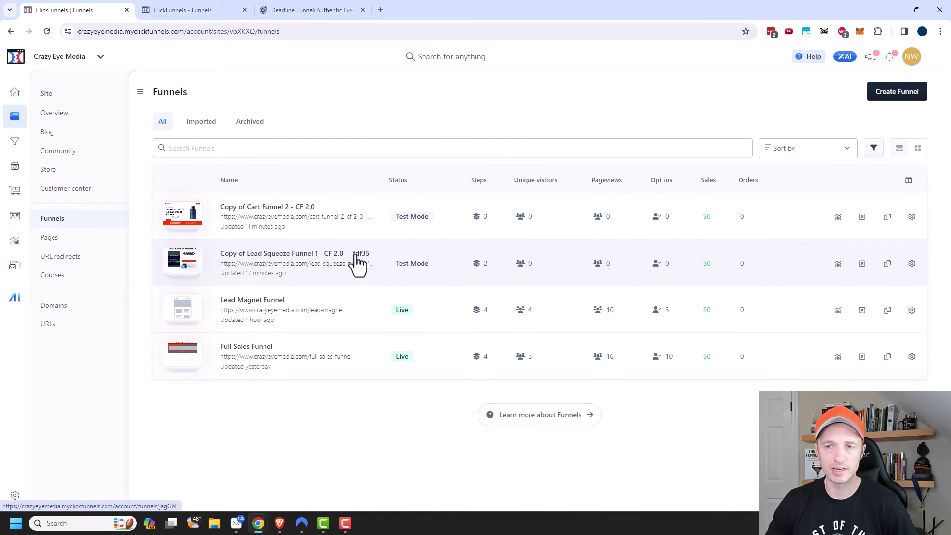
pyautogui.click(356, 256)
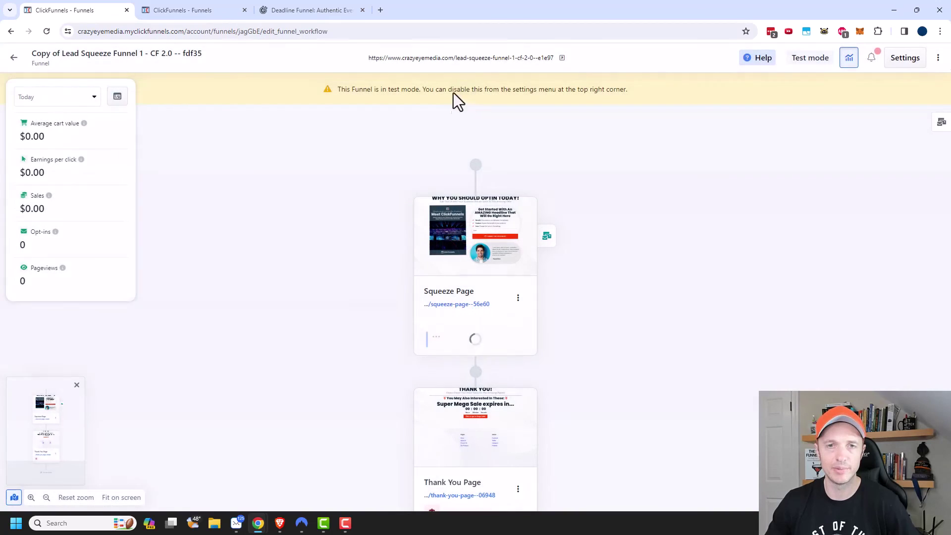
pyautogui.click(539, 57)
pyautogui.click(940, 31)
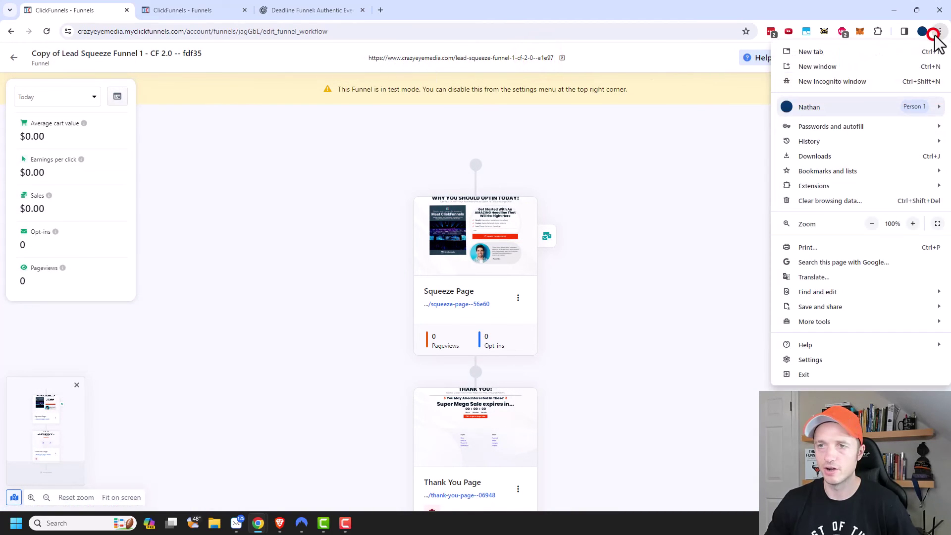
# Clear private browsing data and load the squeeze page URL in a fresh Incognito window
pyautogui.click(865, 83)
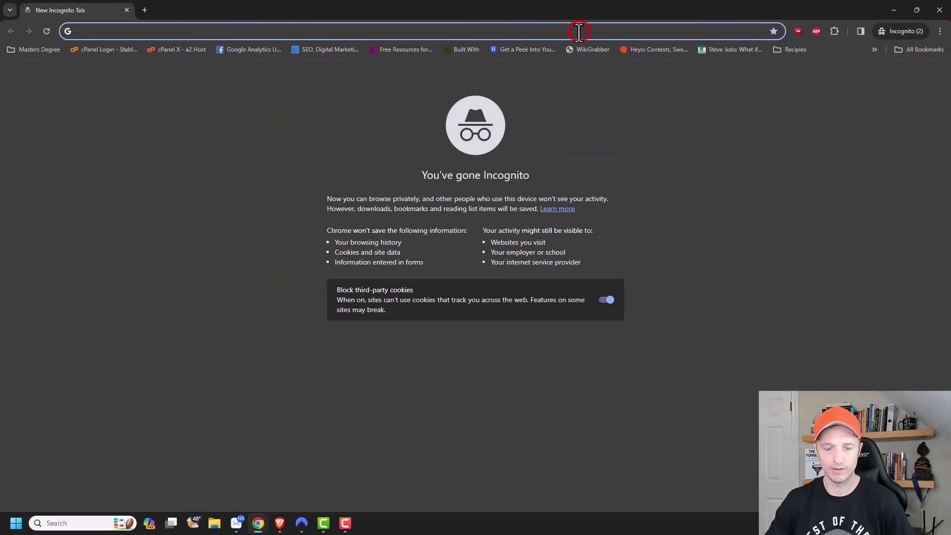
pyautogui.hotkey('ctrl', 'v')
pyautogui.press('Return')
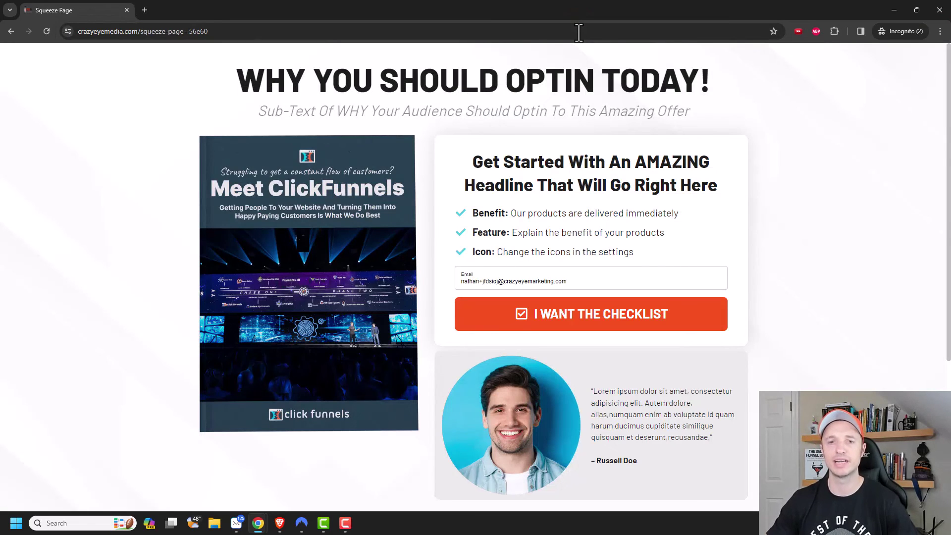
pyautogui.click(940, 31)
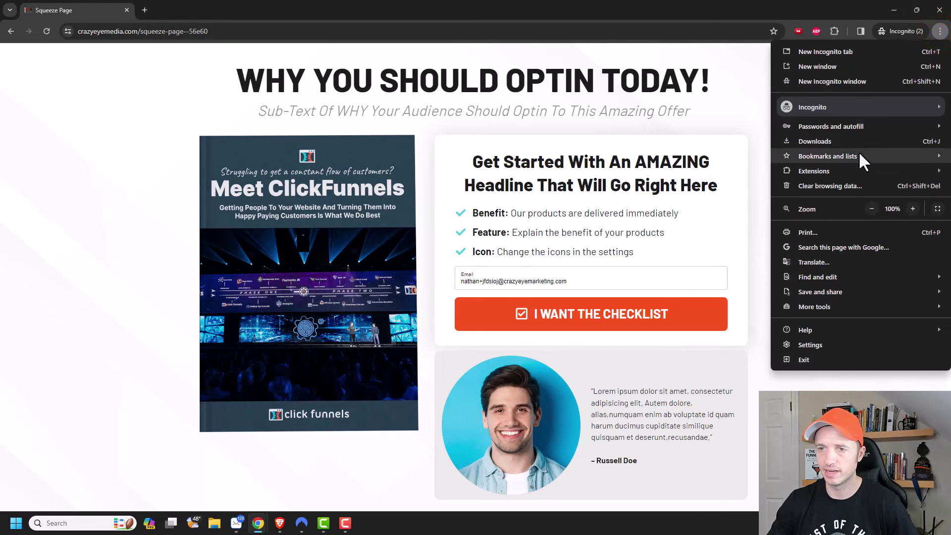
pyautogui.moveTo(858, 154)
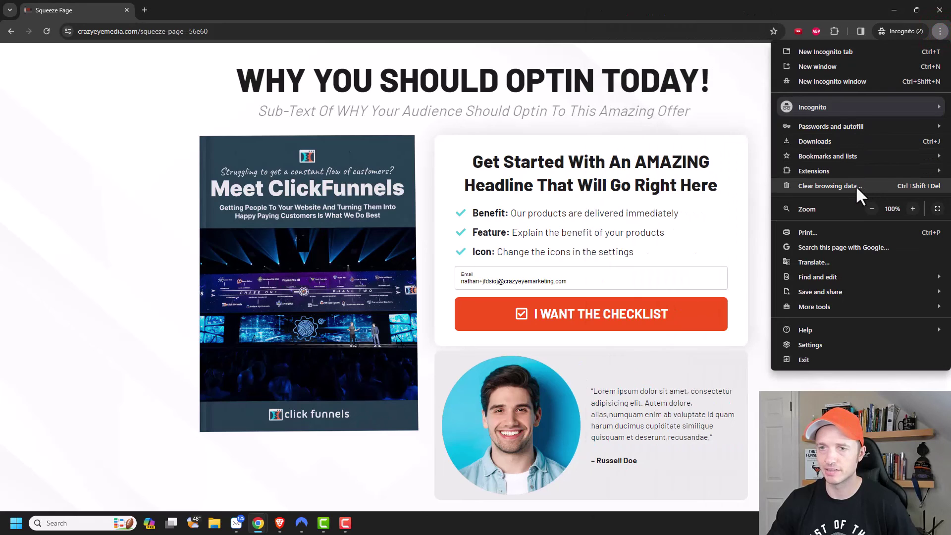
pyautogui.click(852, 187)
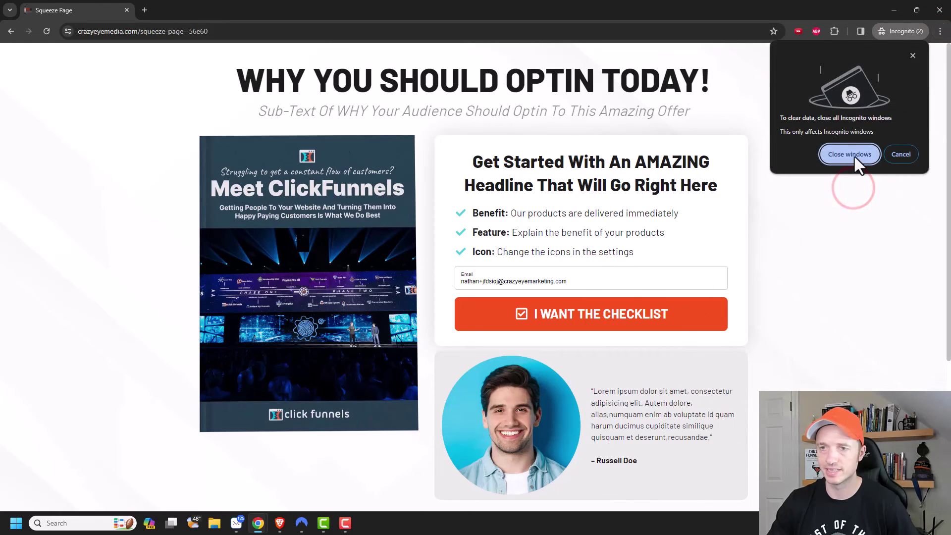
pyautogui.click(855, 157)
pyautogui.click(940, 31)
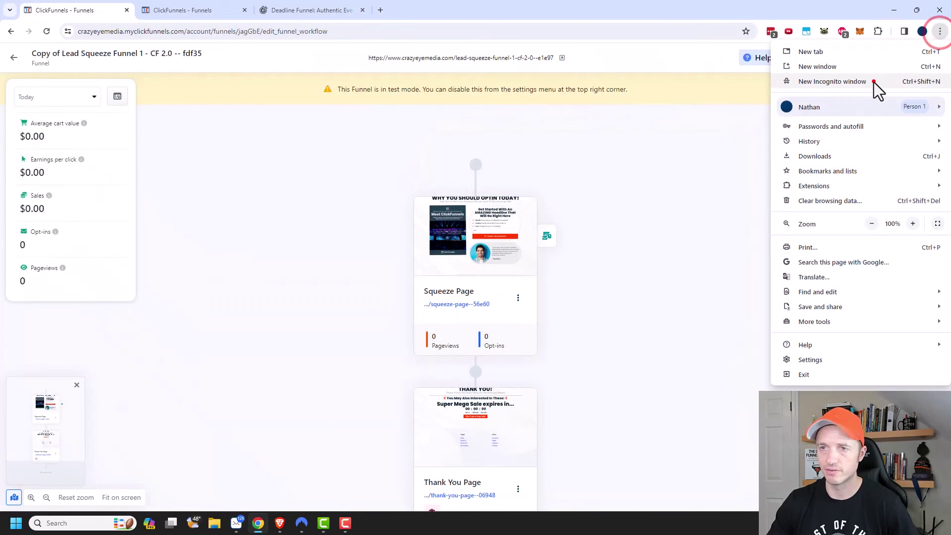
pyautogui.click(874, 83)
pyautogui.hotkey('ctrl', 'v')
pyautogui.press('Return')
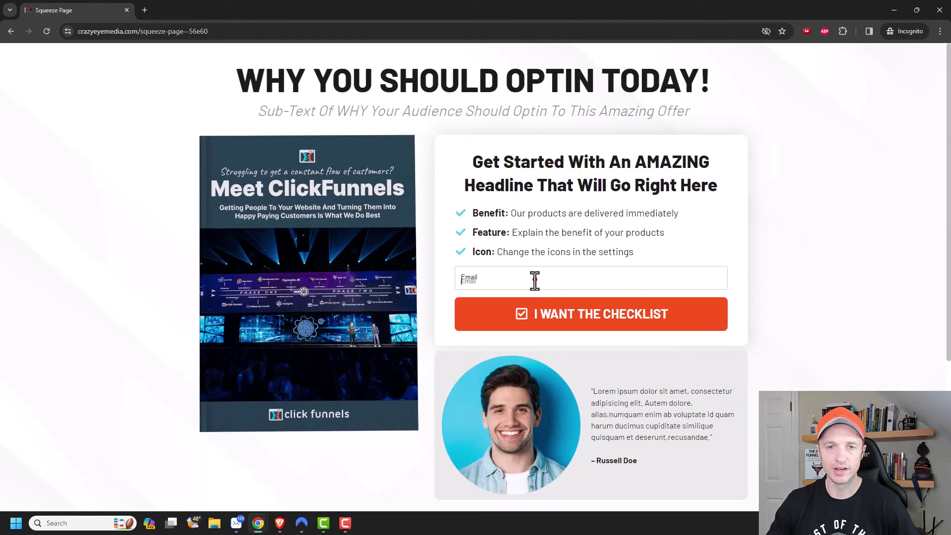
# Opt in on the squeeze page with a test email address to reach the Thank You page
pyautogui.click(535, 280)
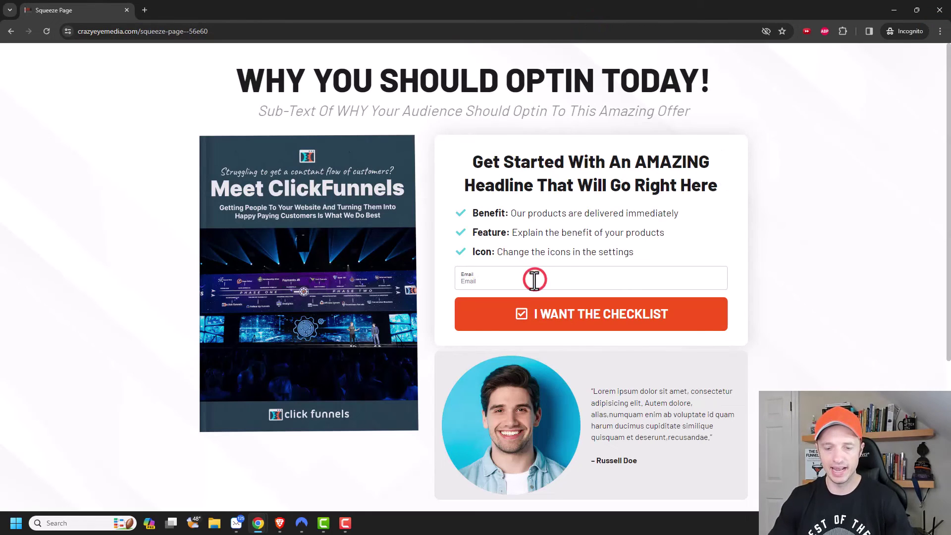
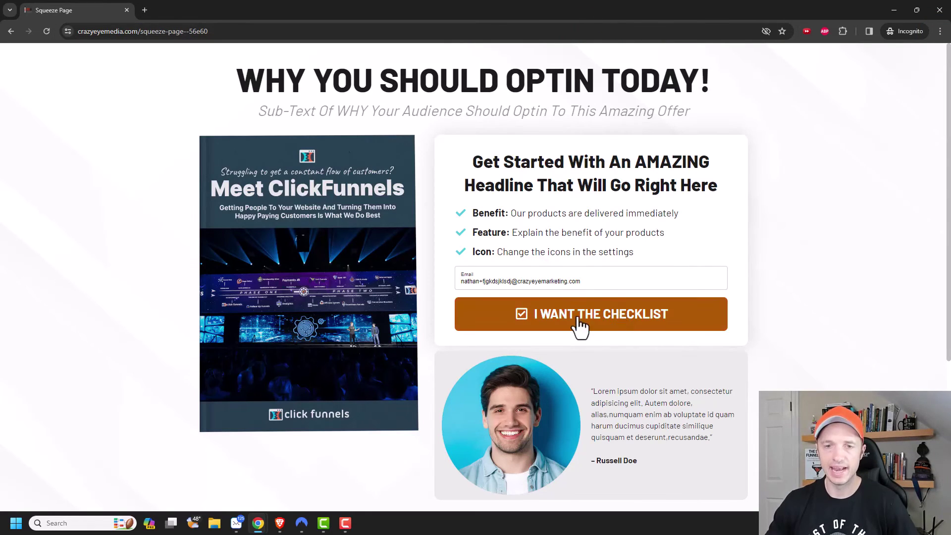
pyautogui.click(597, 313)
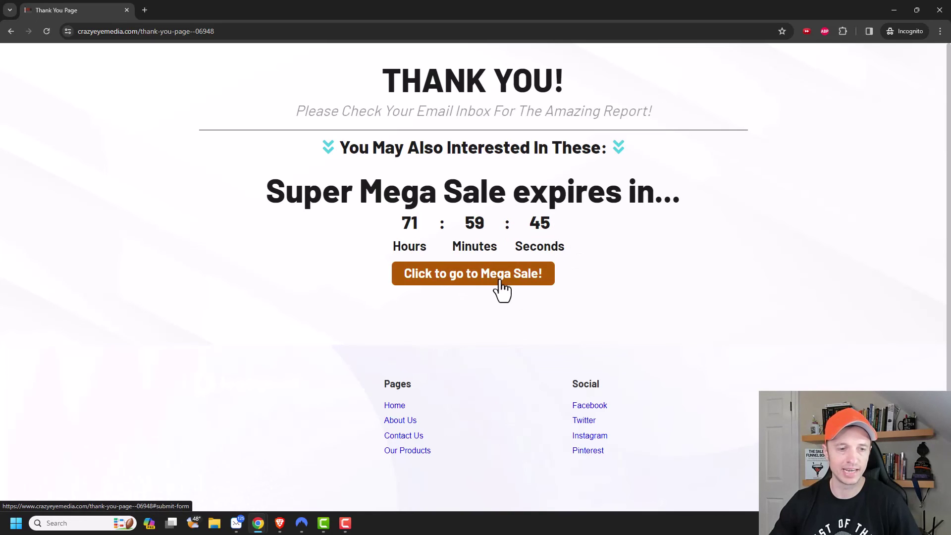
pyautogui.click(894, 11)
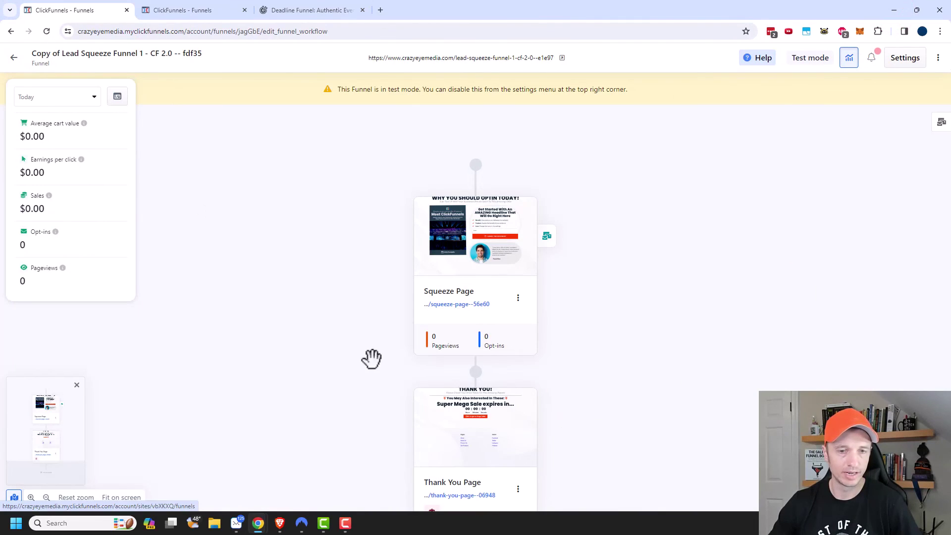
# Open the Thank You page in the editor and copy the Cart Funnel 2 live URL
pyautogui.scroll(-1, 421, 369)
pyautogui.click(476, 369)
pyautogui.click(208, 10)
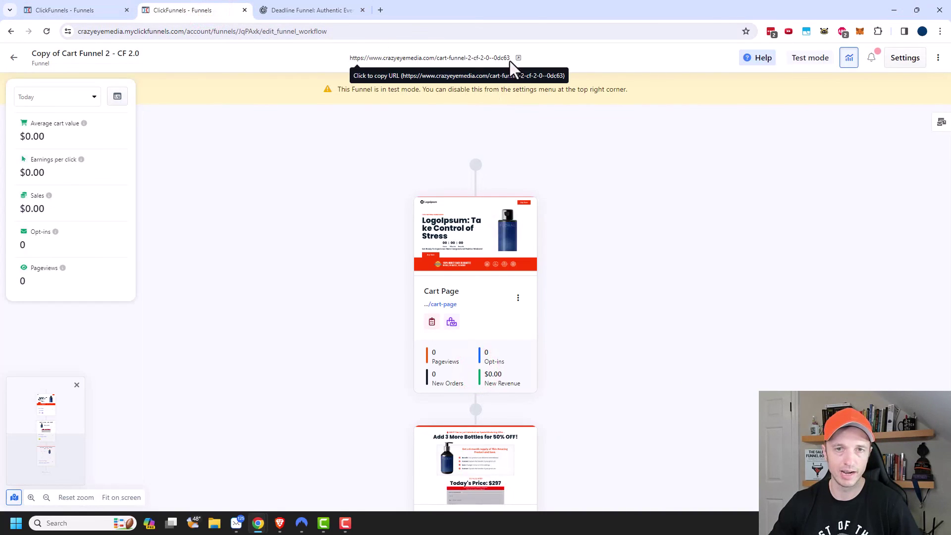
pyautogui.click(495, 58)
pyautogui.click(67, 12)
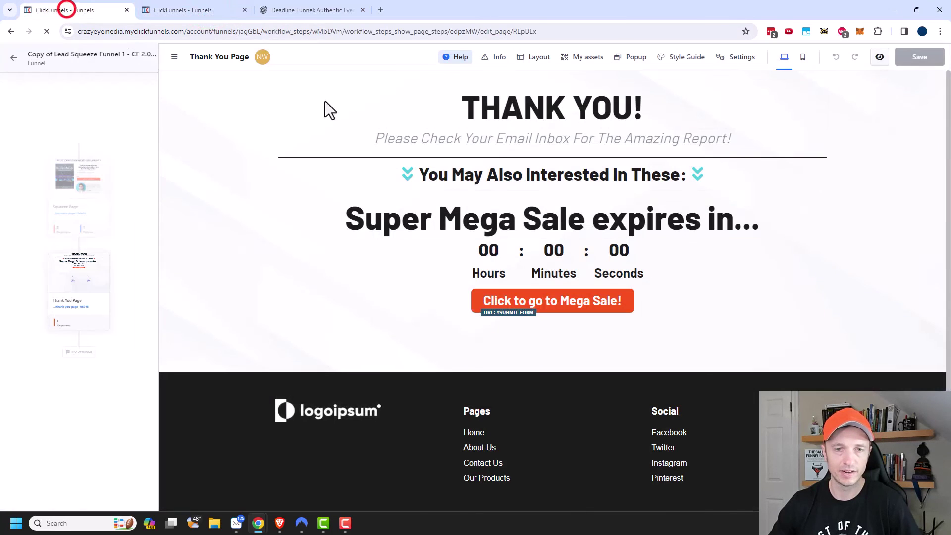
# Set the Mega Sale button's On click to a Custom URL with the cart funnel URL, and save
pyautogui.click(601, 306)
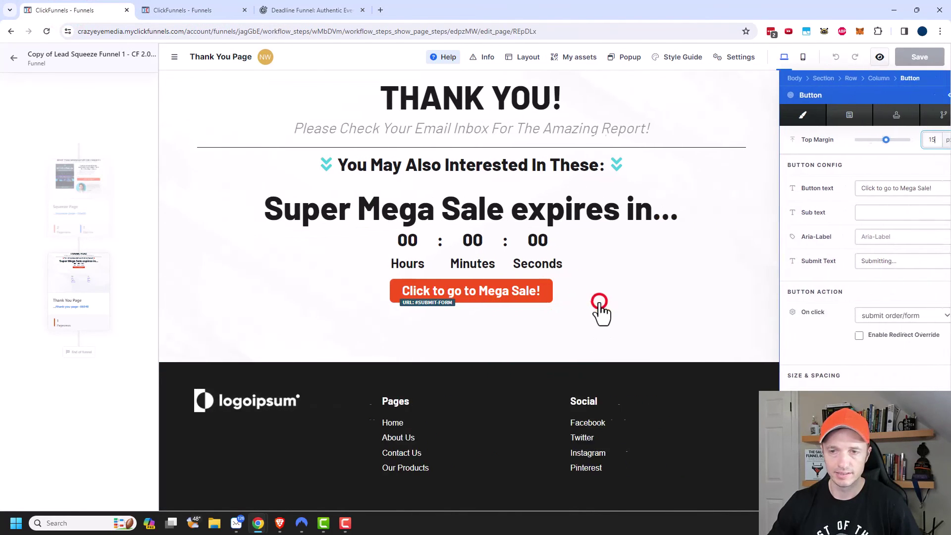
pyautogui.click(872, 318)
pyautogui.click(871, 189)
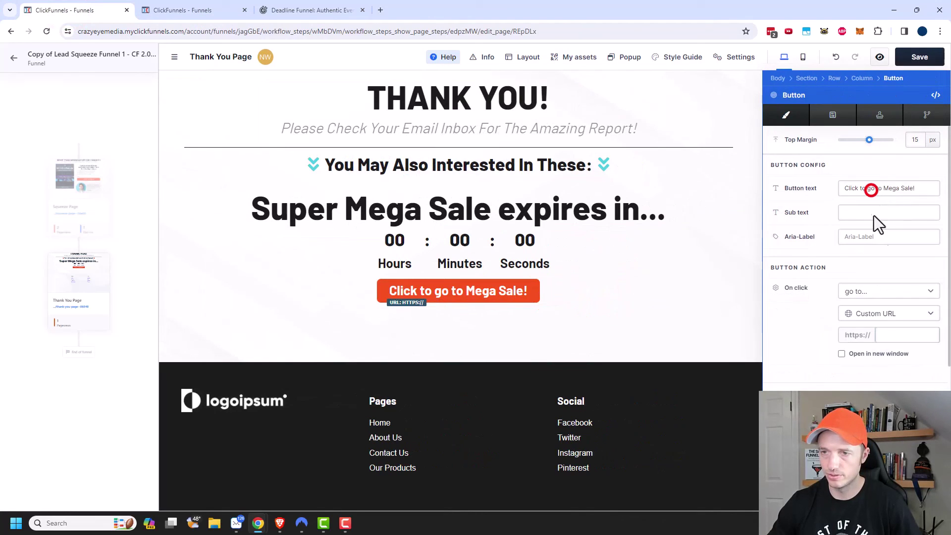
pyautogui.click(882, 335)
pyautogui.hotkey('ctrl', 'v')
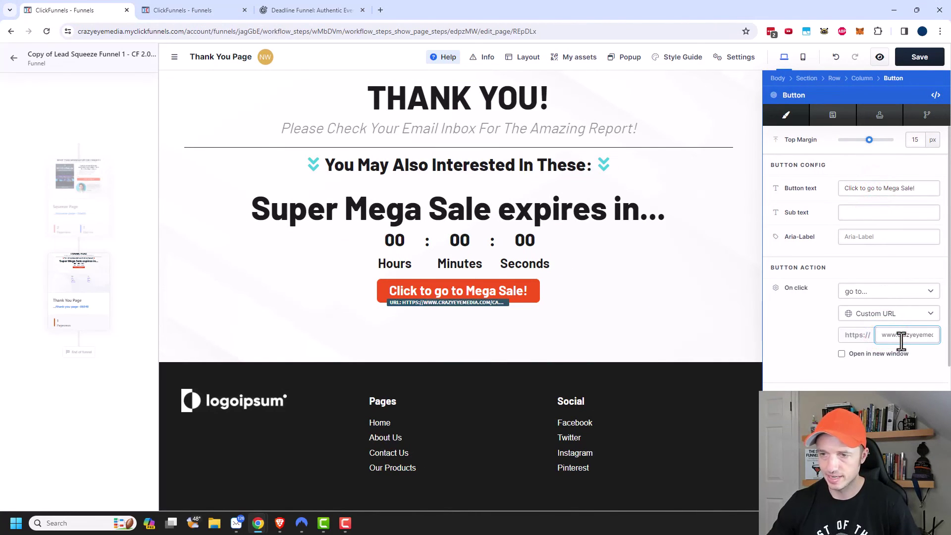
pyautogui.click(653, 315)
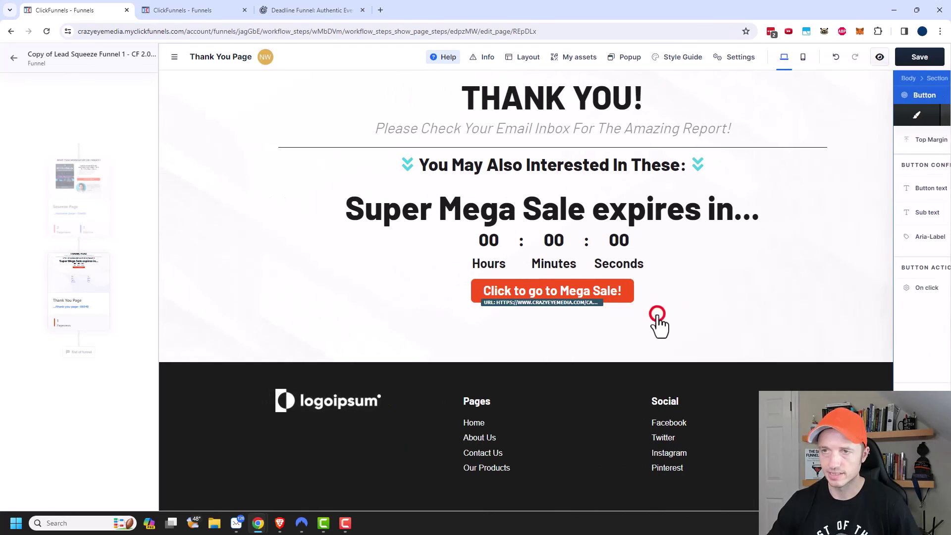
pyautogui.click(924, 55)
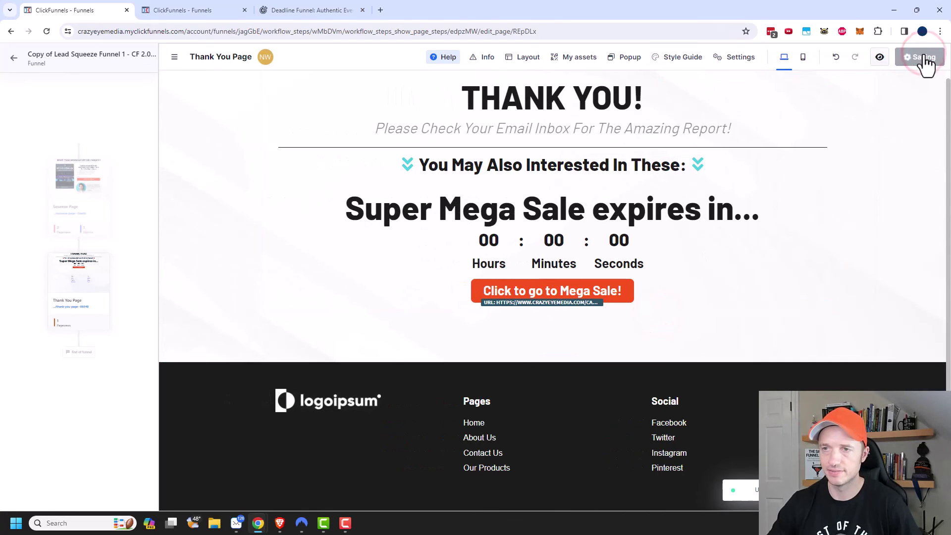
# Minimize the editor and bring the live Thank You page window forward
pyautogui.click(895, 10)
pyautogui.click(259, 523)
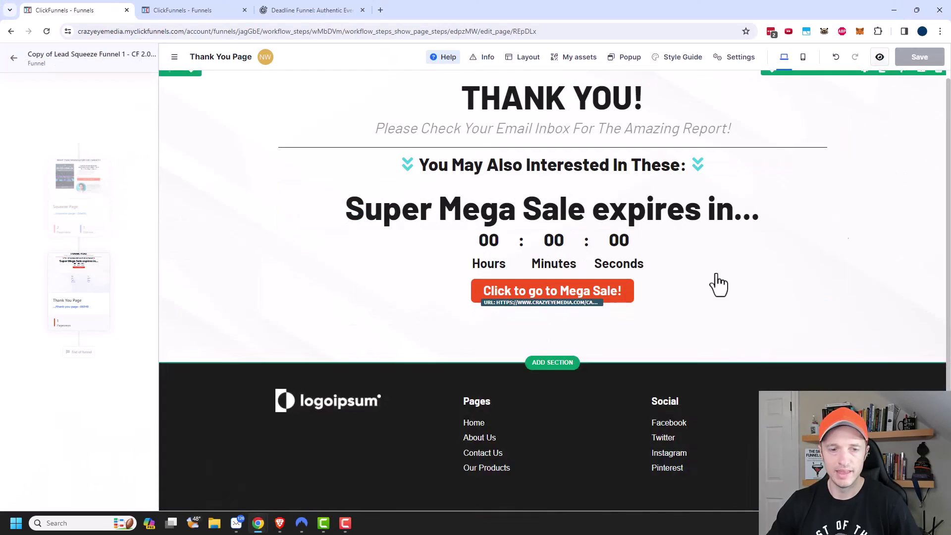
pyautogui.moveTo(261, 526)
pyautogui.click(309, 466)
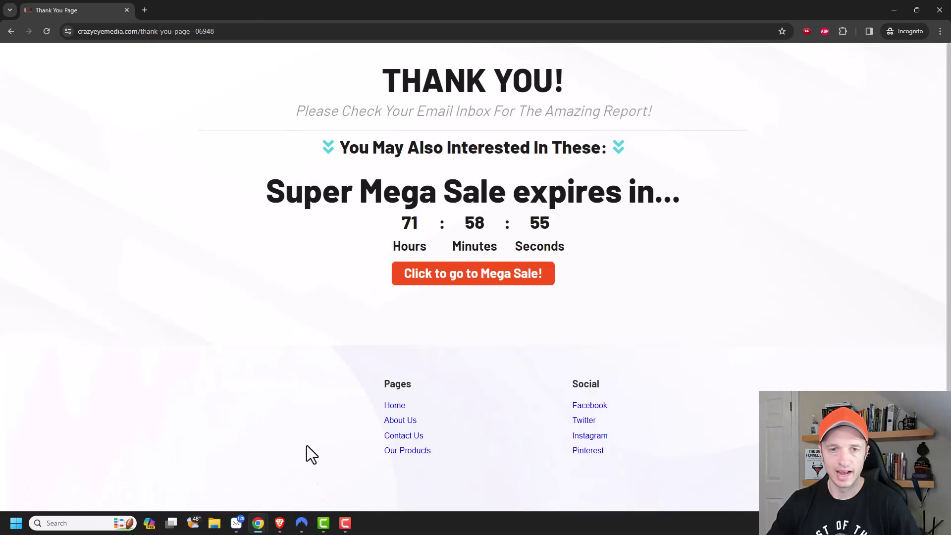
# Copy the Go Buy the Course! link from the Lead Magnet + Super Awesome Deal! email
pyautogui.moveTo(239, 529)
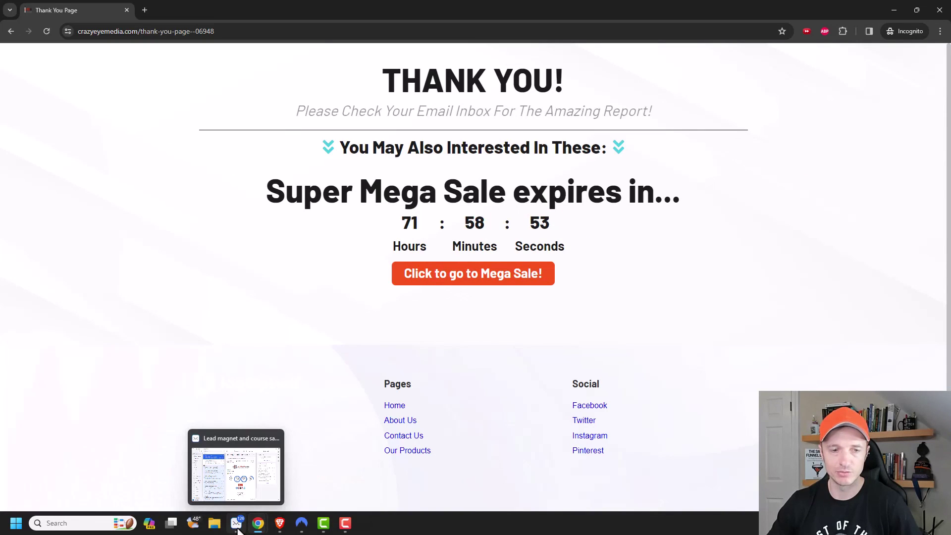
pyautogui.click(244, 490)
pyautogui.moveTo(647, 54); pyautogui.dragTo(254, 25)
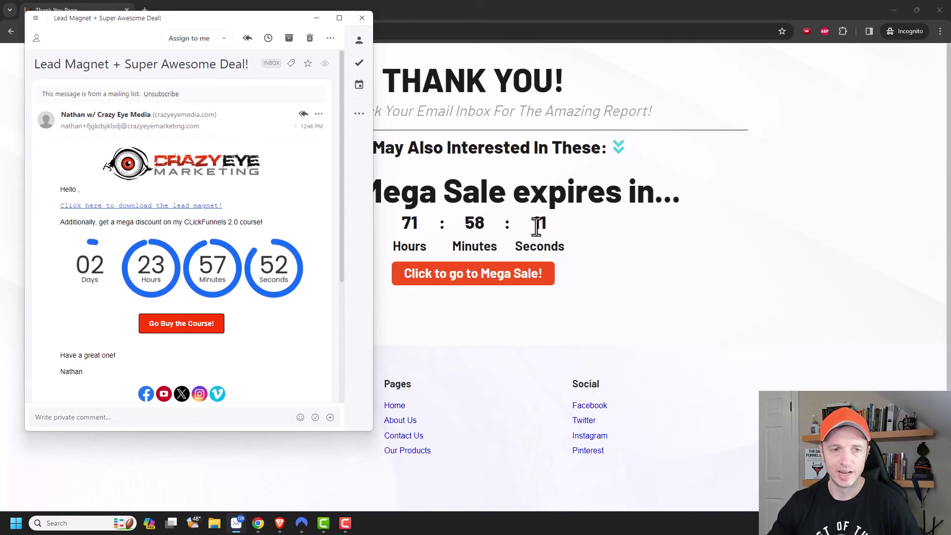
pyautogui.rightClick(193, 325)
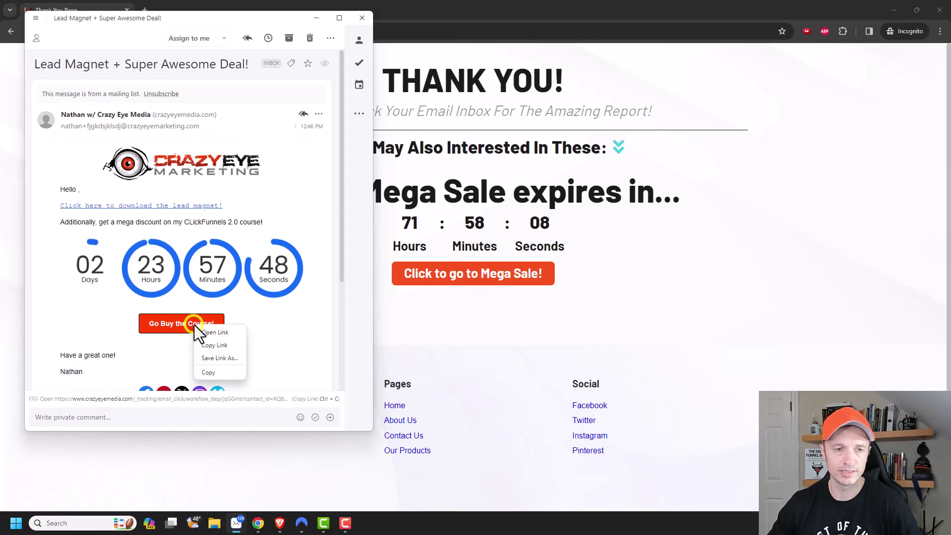
pyautogui.click(230, 345)
pyautogui.click(314, 20)
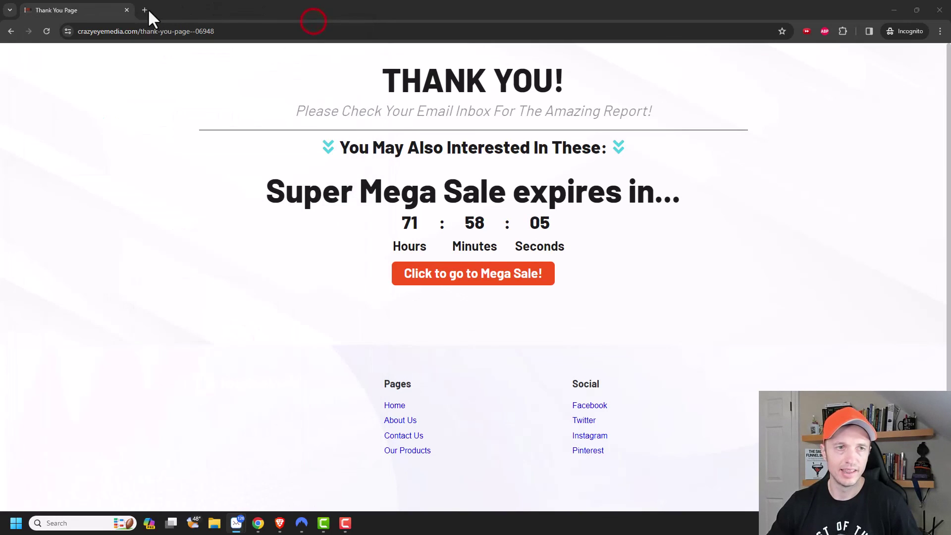
# Load the copied email course link in a new incognito tab to open the Cart Page
pyautogui.click(144, 10)
pyautogui.click(192, 28)
pyautogui.hotkey('ctrl', 'v')
pyautogui.press('Return')
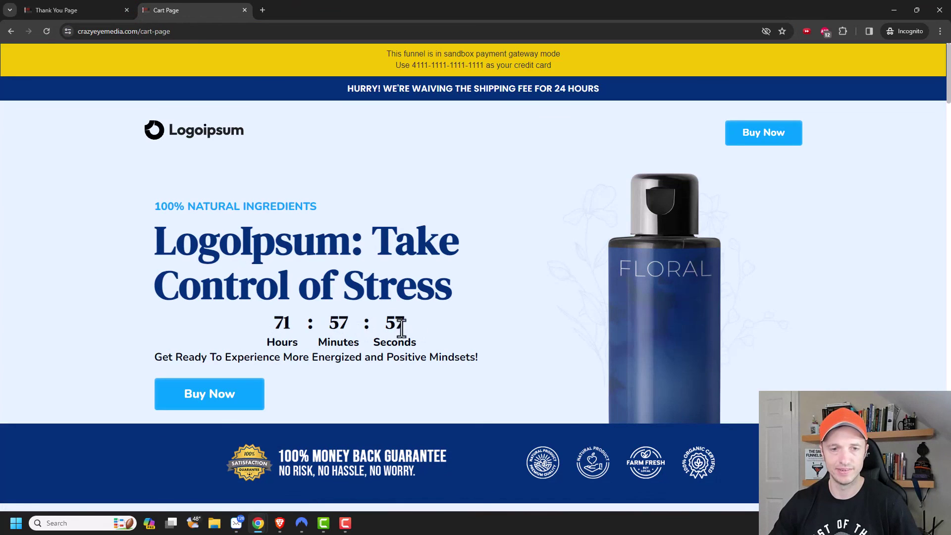
# Compare the Cart Page countdown against the Thank You page timer and the email's 02:23:58 timer
pyautogui.click(85, 7)
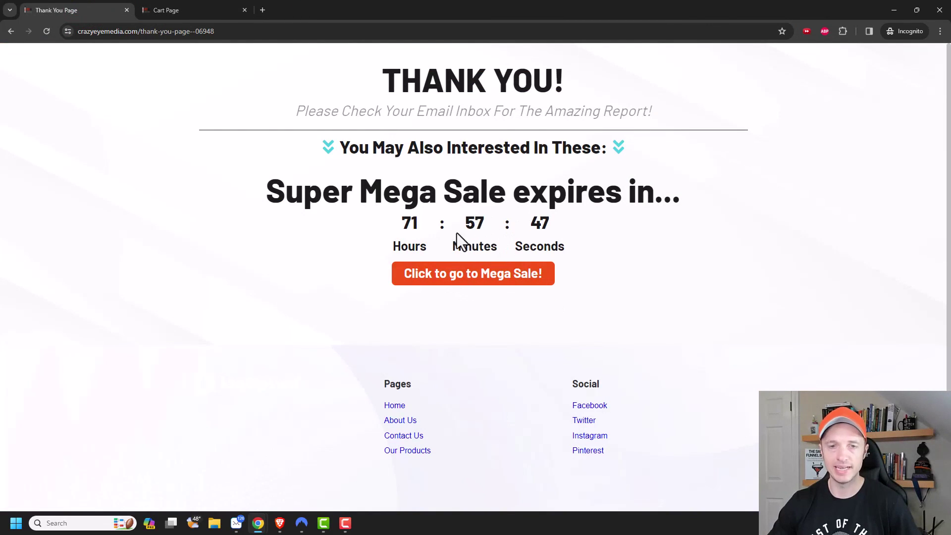
pyautogui.click(185, 9)
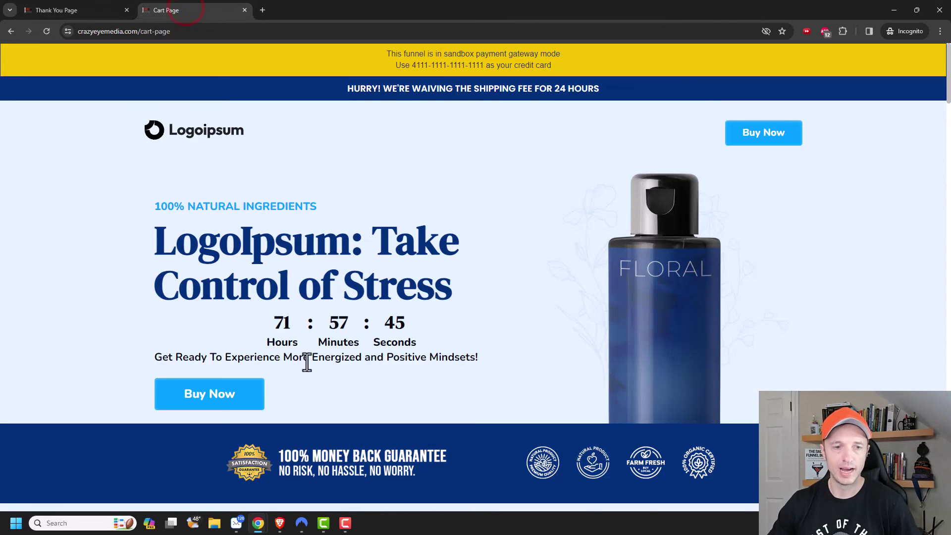
pyautogui.scroll(-1, 421, 295)
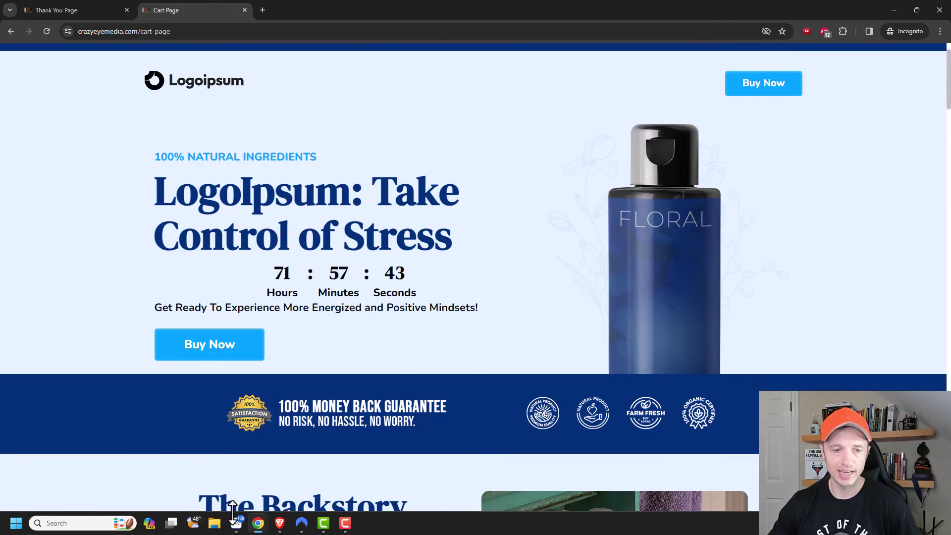
pyautogui.moveTo(237, 520)
pyautogui.click(288, 483)
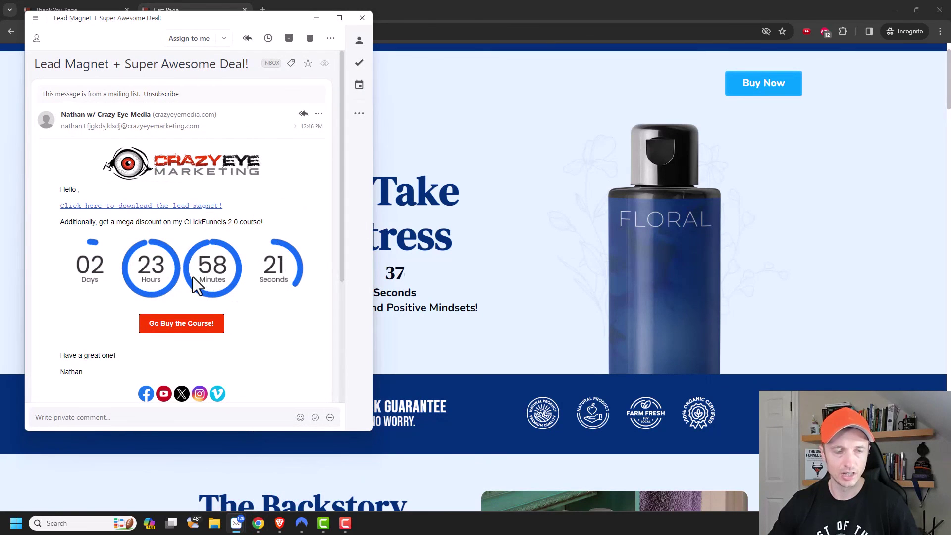
pyautogui.click(221, 17)
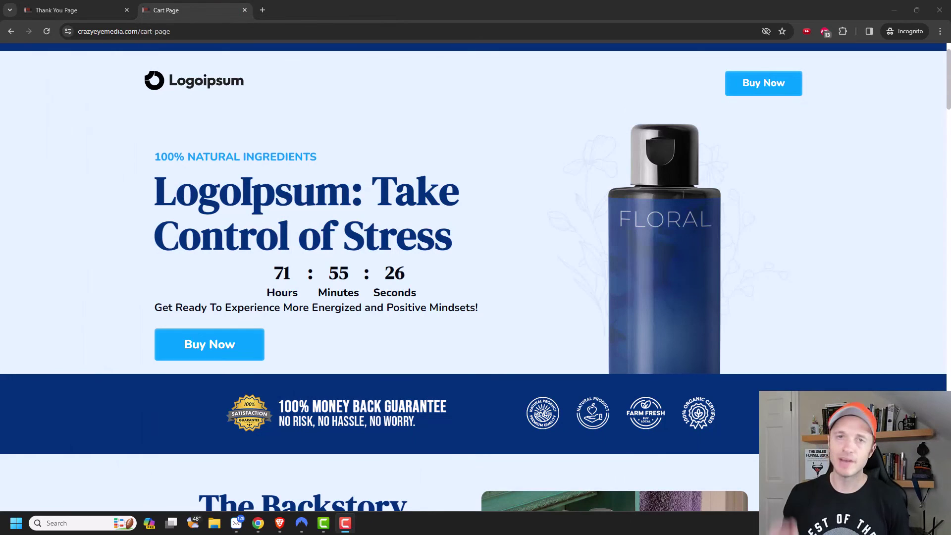